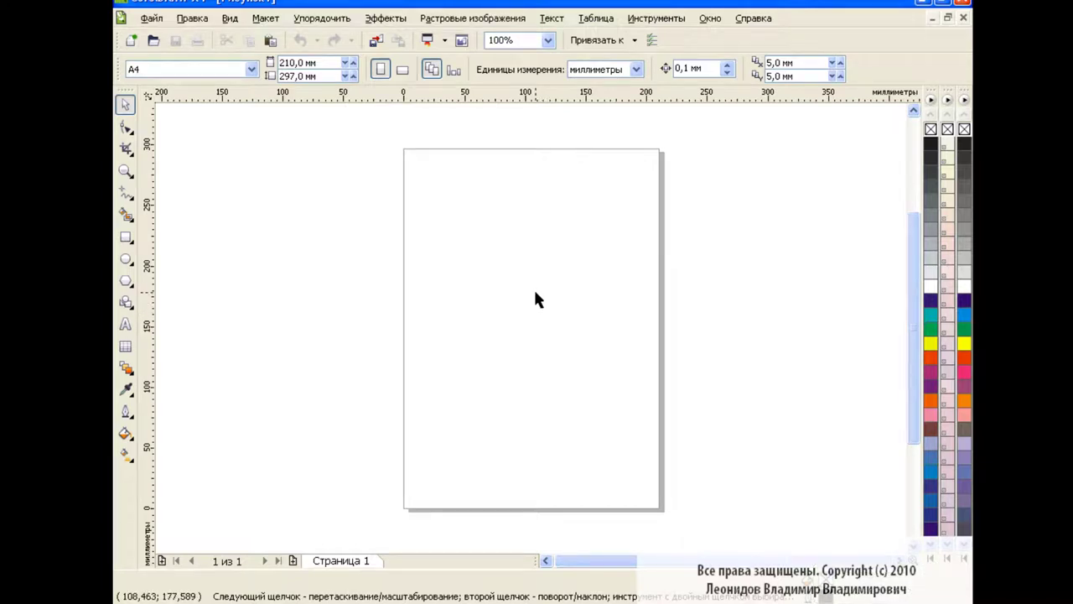
Draw a wide ellipse and drag a copy slightly lower so they overlap.
click(126, 259)
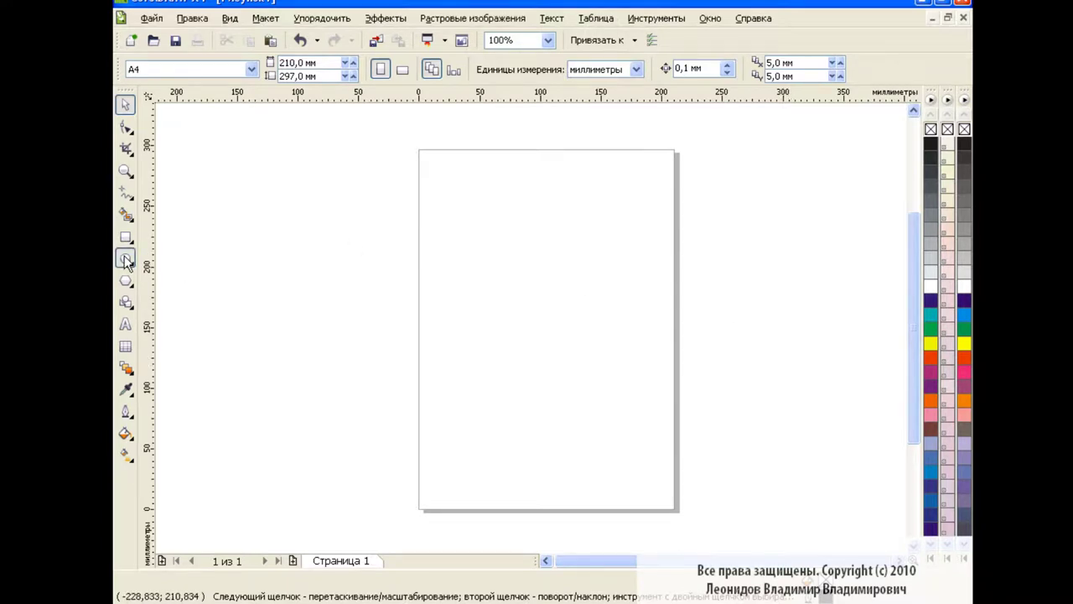
mouse_move(353, 218)
mouse_down()
mouse_move(611, 307)
mouse_move(755, 316)
mouse_up()
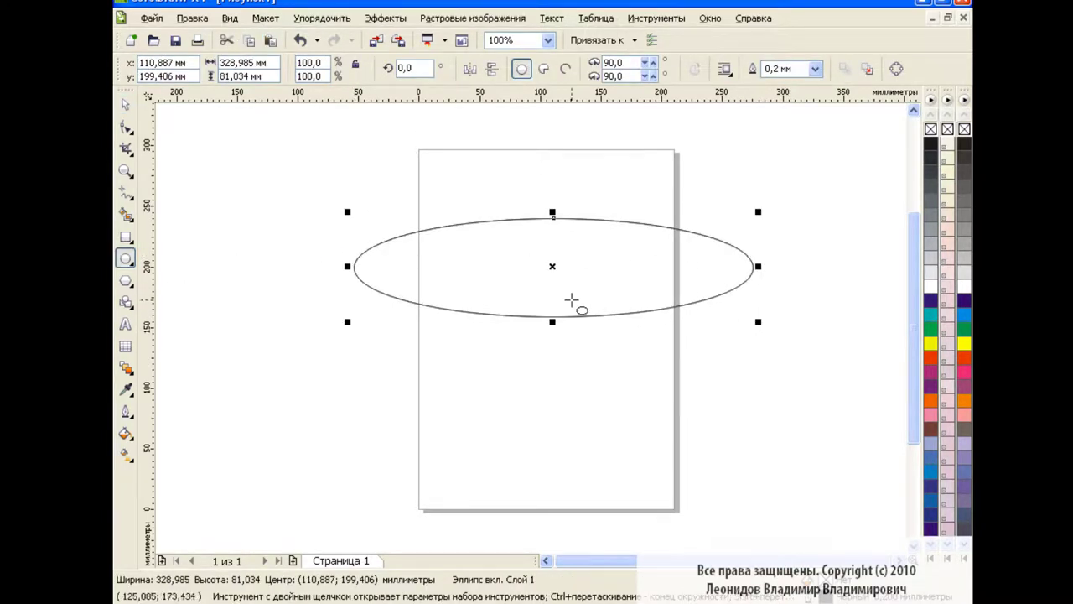
drag(553, 267, 553, 281)
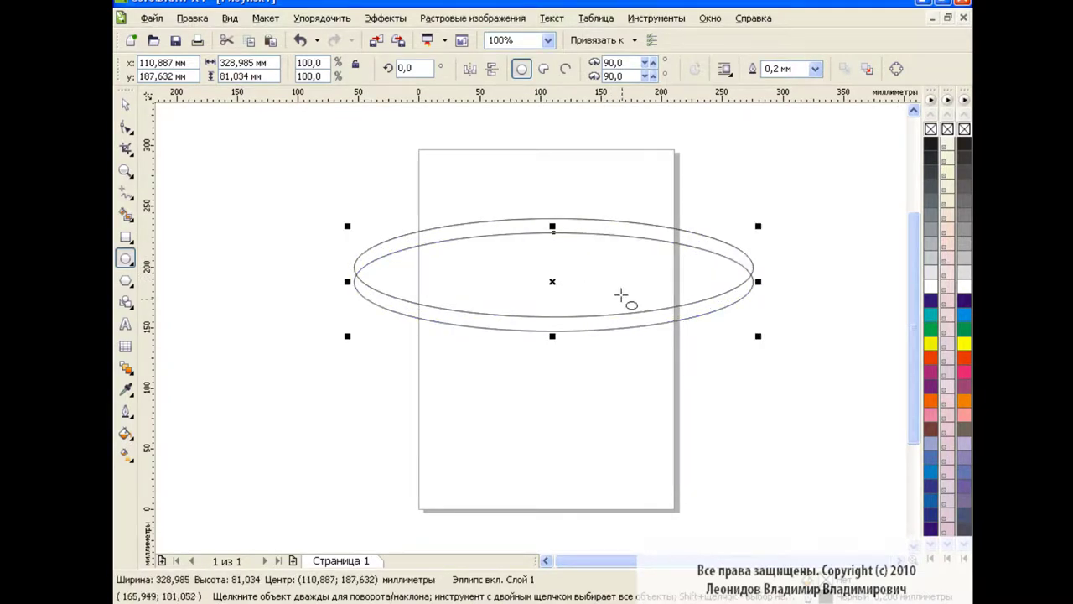
click(126, 104)
click(252, 284)
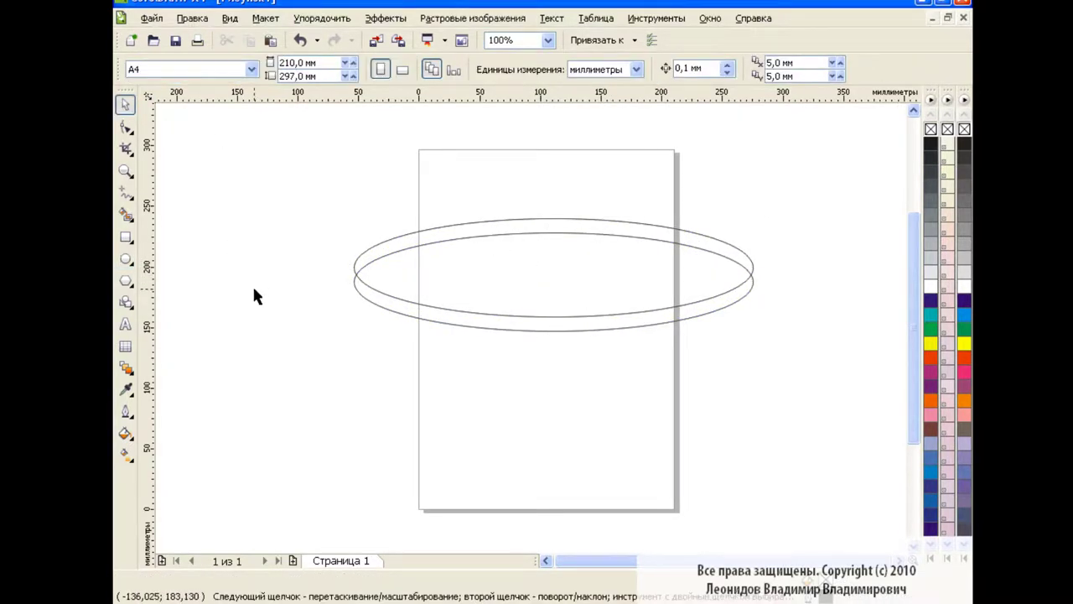
At 400% zoom, draw a Bezier curve joining the two ellipses' left ends.
click(548, 39)
click(511, 159)
drag(620, 560, 591, 560)
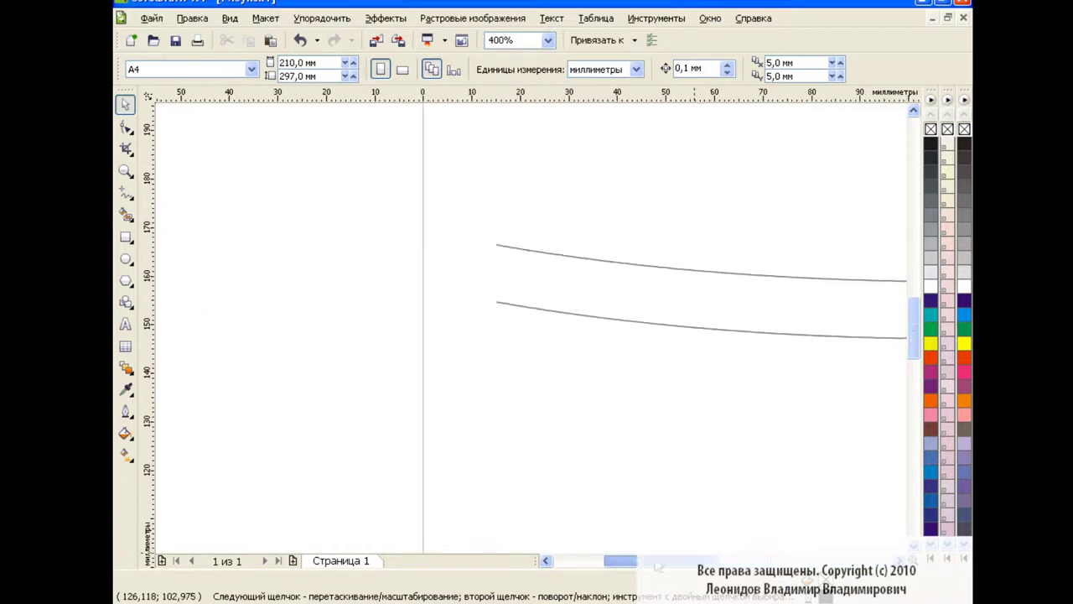
drag(915, 328, 915, 300)
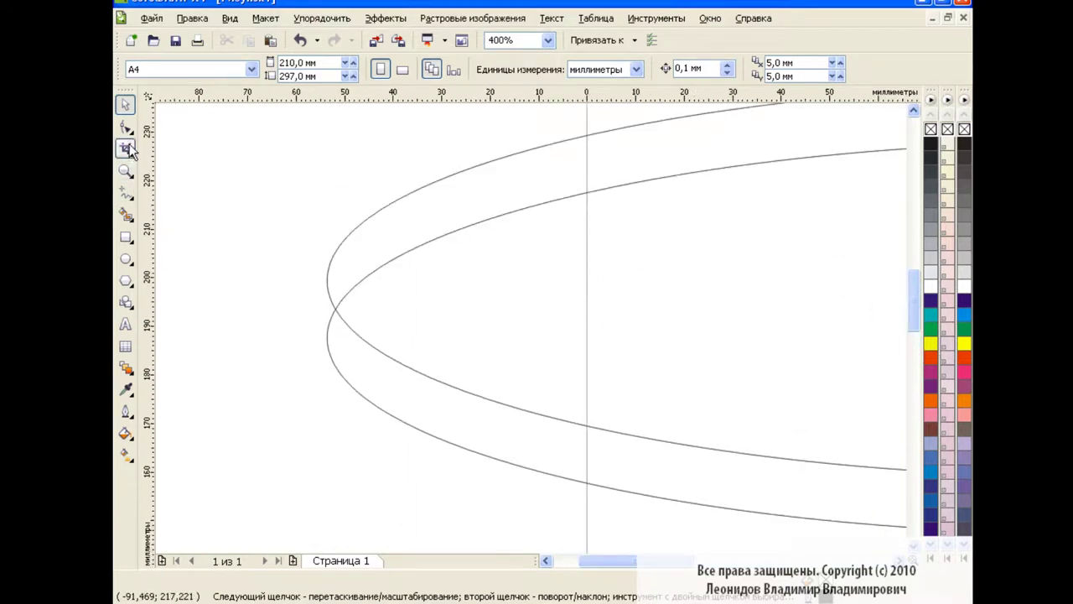
click(126, 193)
click(178, 221)
click(350, 232)
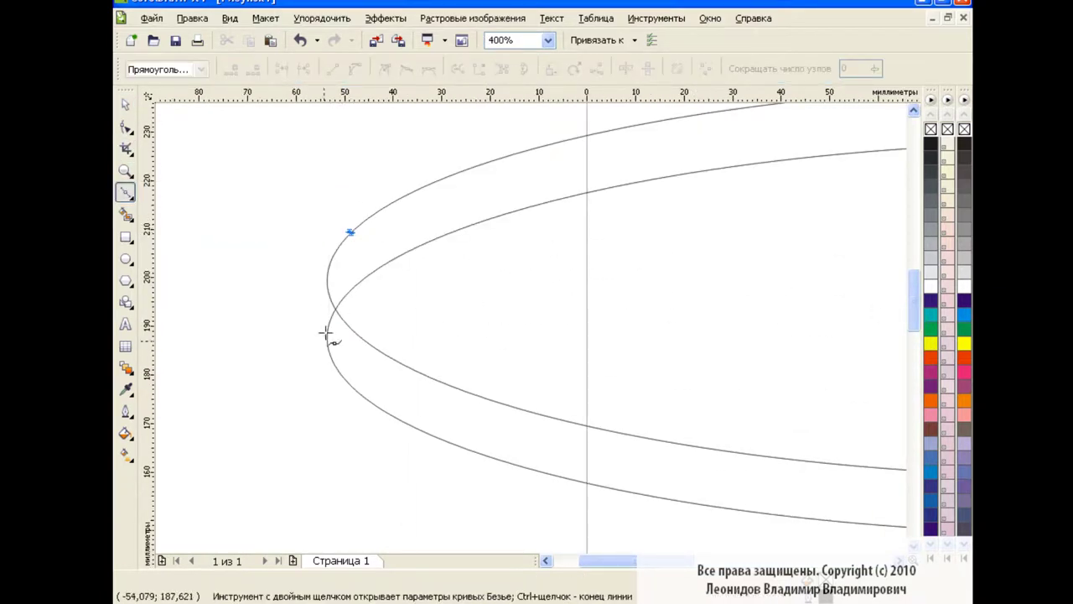
drag(339, 371, 388, 463)
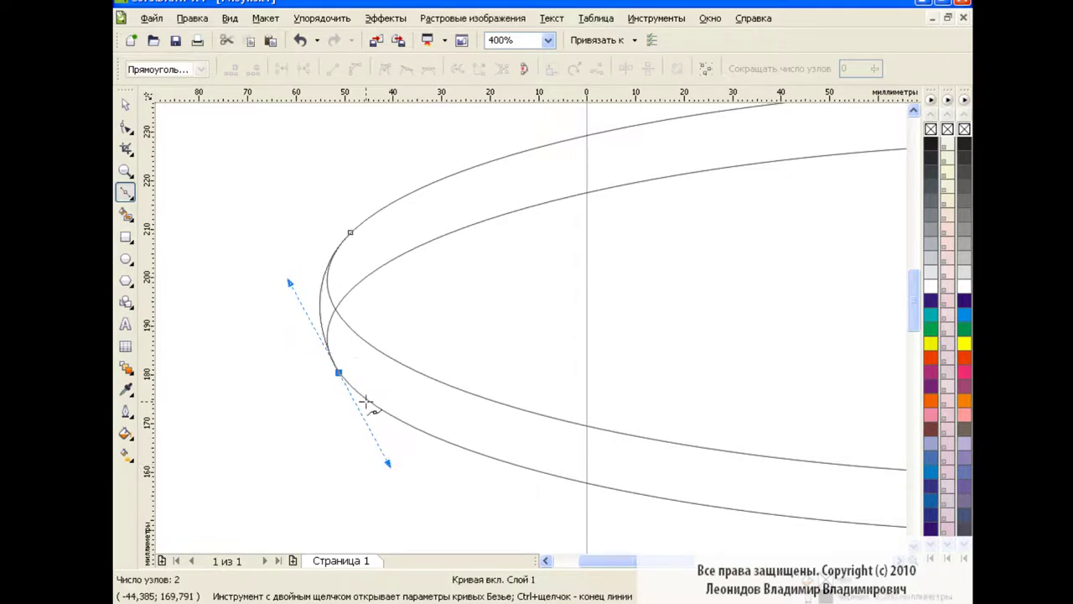
click(125, 104)
click(218, 198)
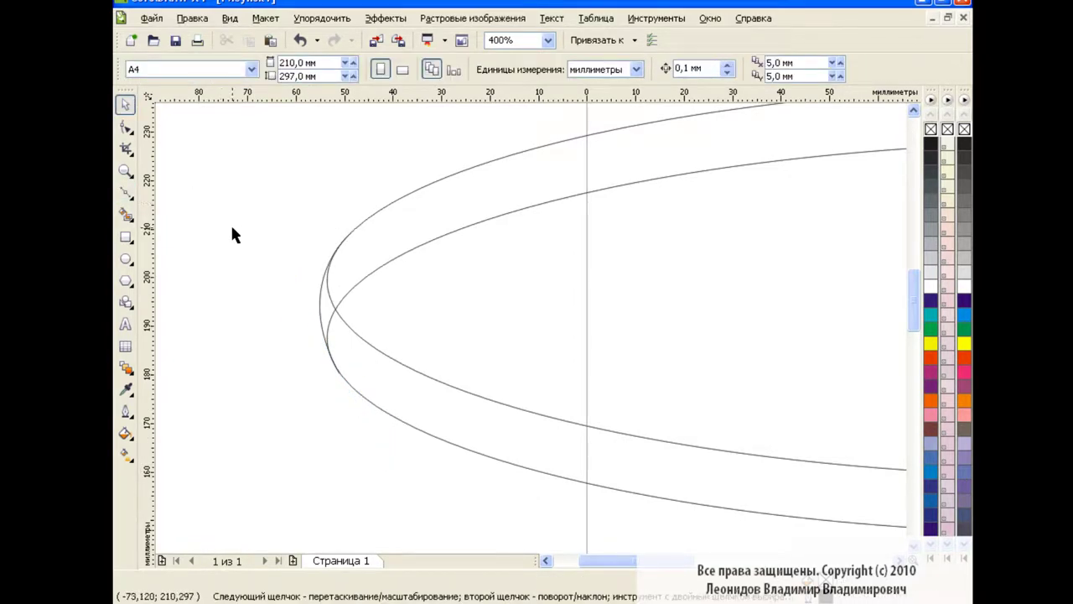
Draw a curved Bezier connector joining the two ellipses' right ends.
scroll(234, 210, right, 5)
scroll(235, 209, right, 5)
scroll(205, 227, right, 1)
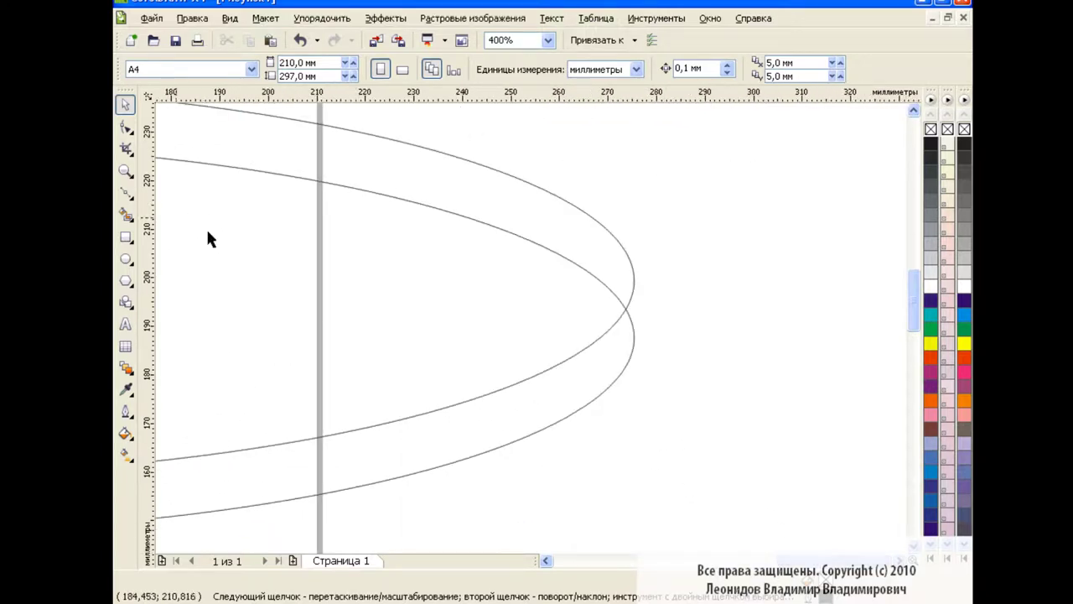
click(125, 192)
click(620, 244)
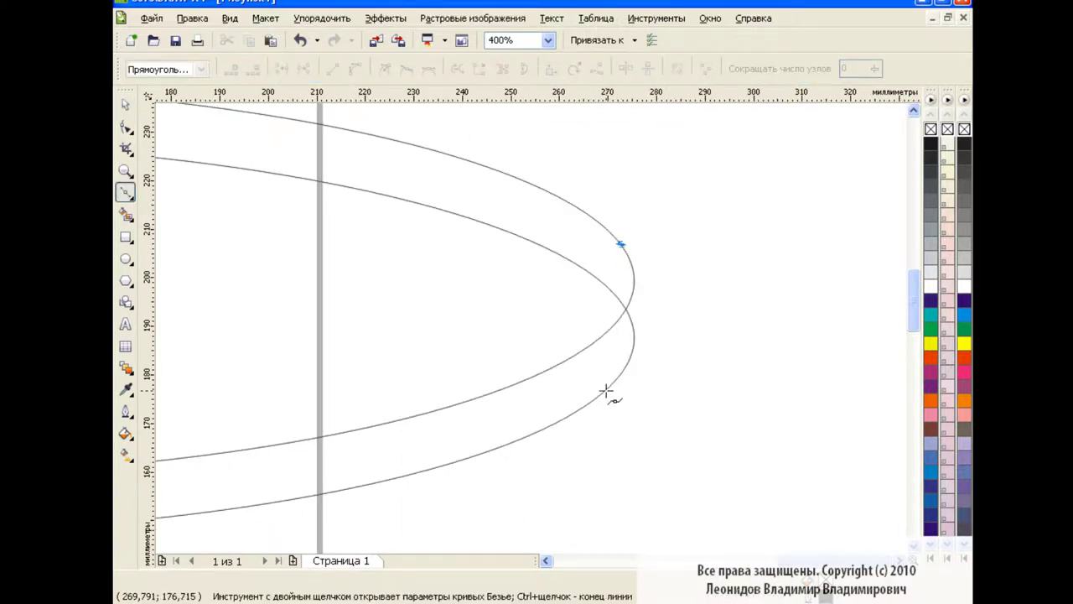
drag(606, 391, 541, 448)
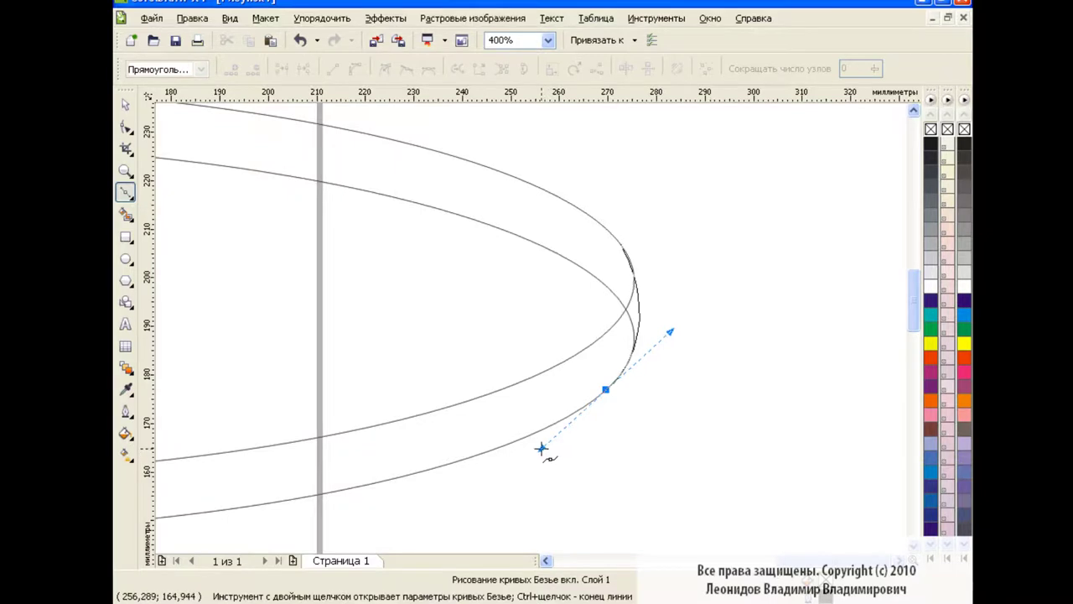
drag(541, 449, 538, 457)
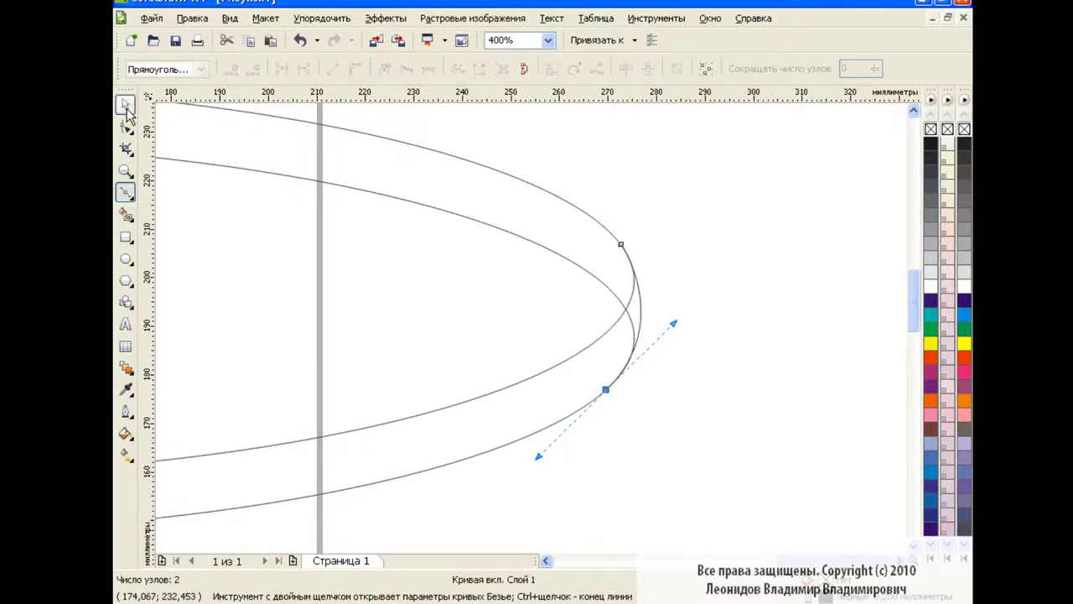
click(125, 107)
click(745, 319)
Smart Fill the lower band between the ellipses in purple.
click(127, 215)
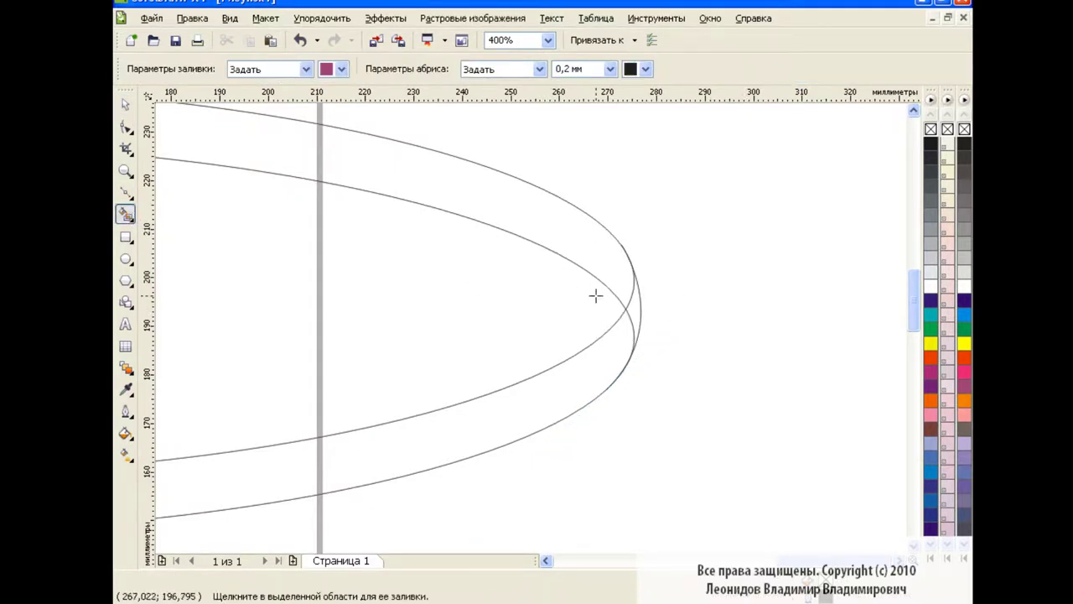
click(635, 306)
click(587, 368)
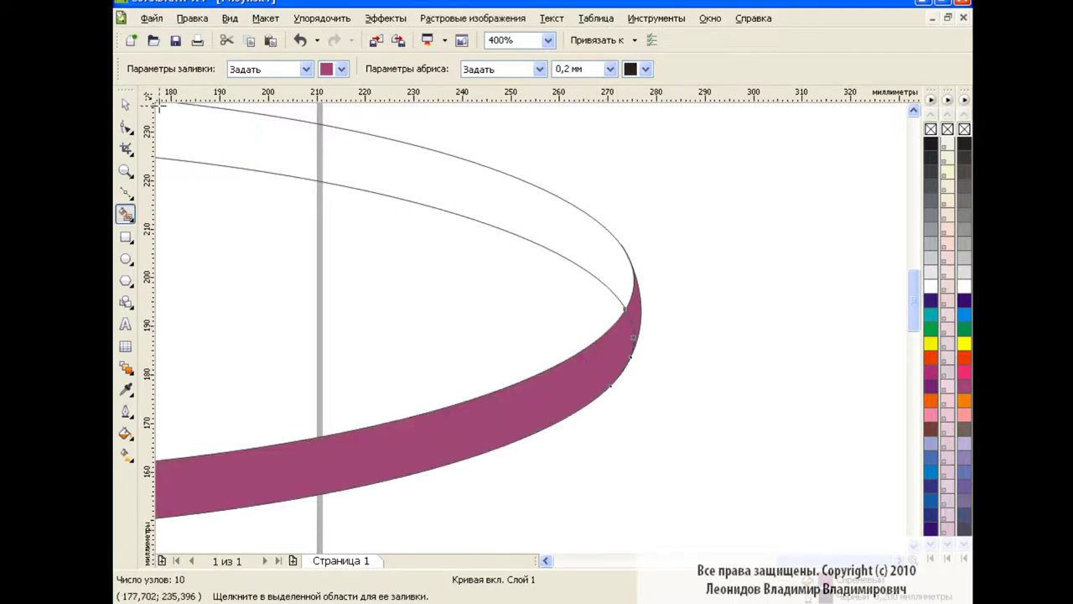
click(125, 104)
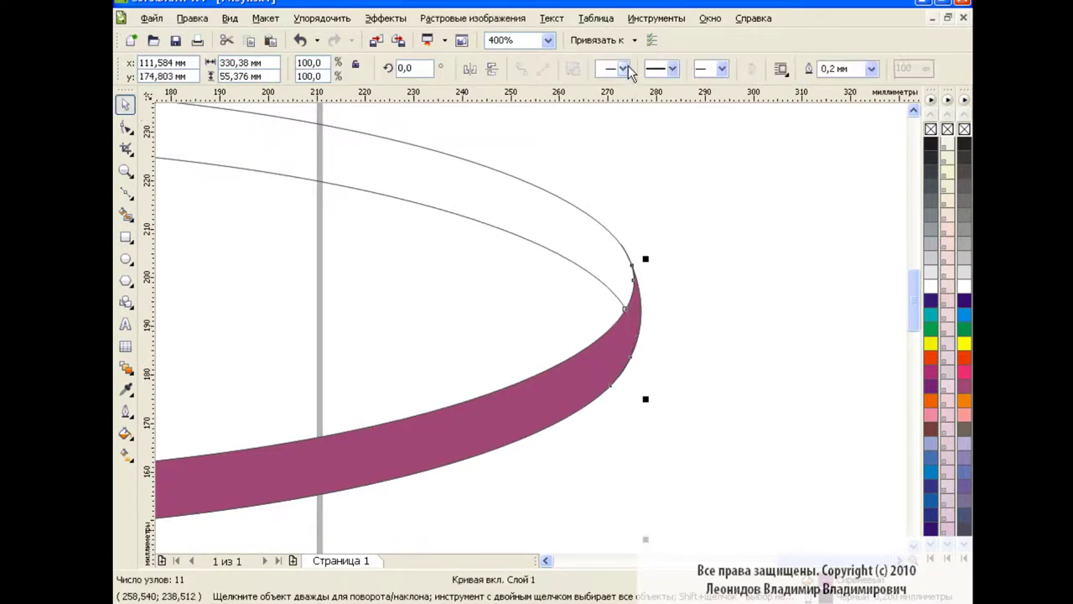
Zoom to 200% and try filling inside the ellipse, then undo that fill.
scroll(528, 327, left, 5)
click(508, 39)
click(548, 40)
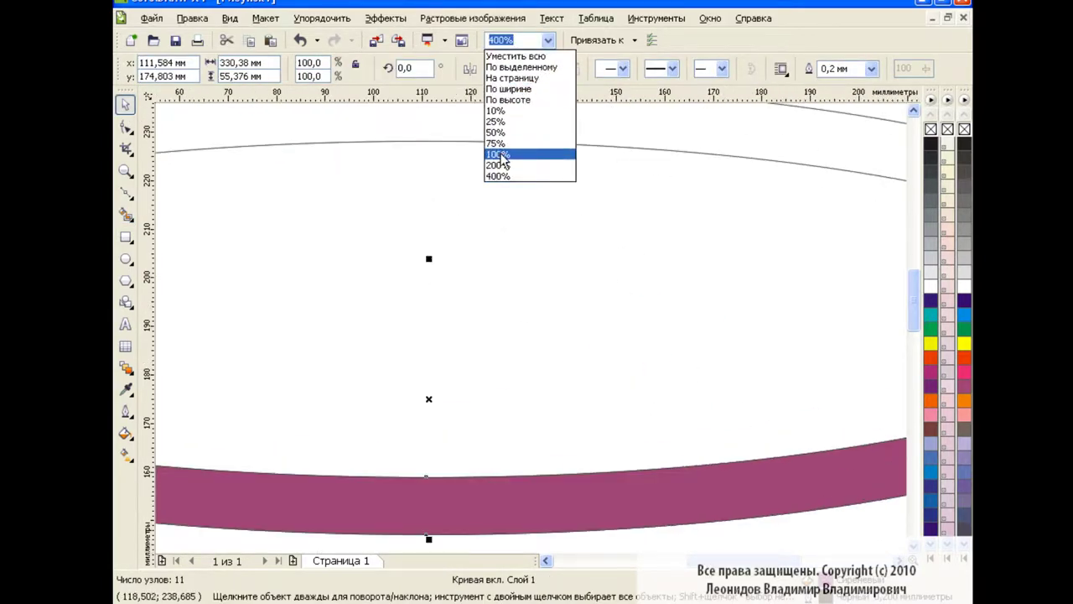
click(503, 151)
click(548, 40)
click(508, 117)
scroll(504, 469, left, 5)
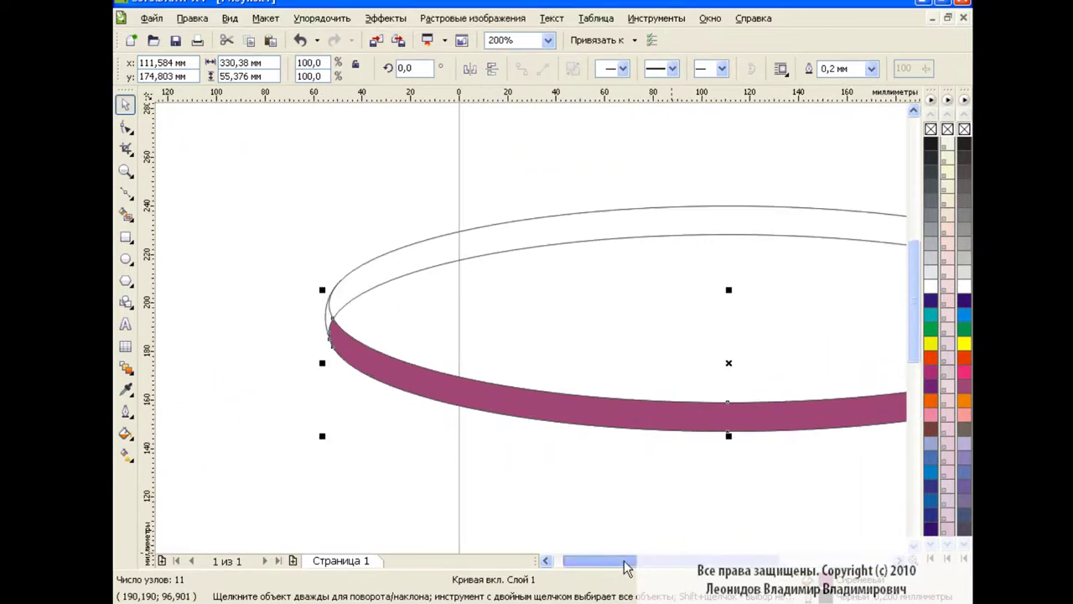
click(126, 214)
click(332, 320)
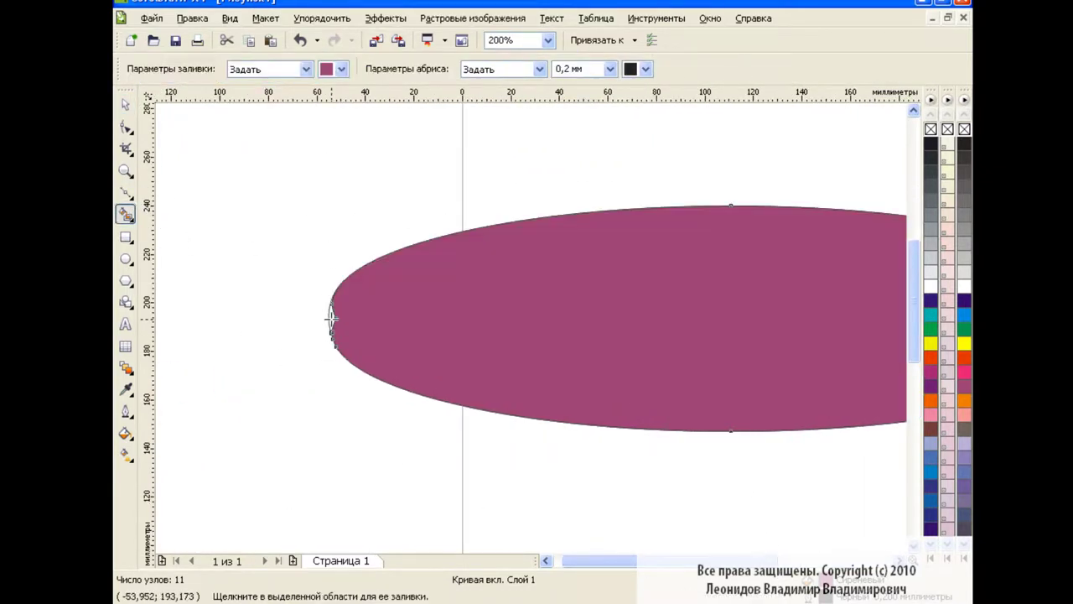
click(299, 40)
At 400% zoom, nudge the ellipse node at the band's left end.
click(126, 105)
click(548, 40)
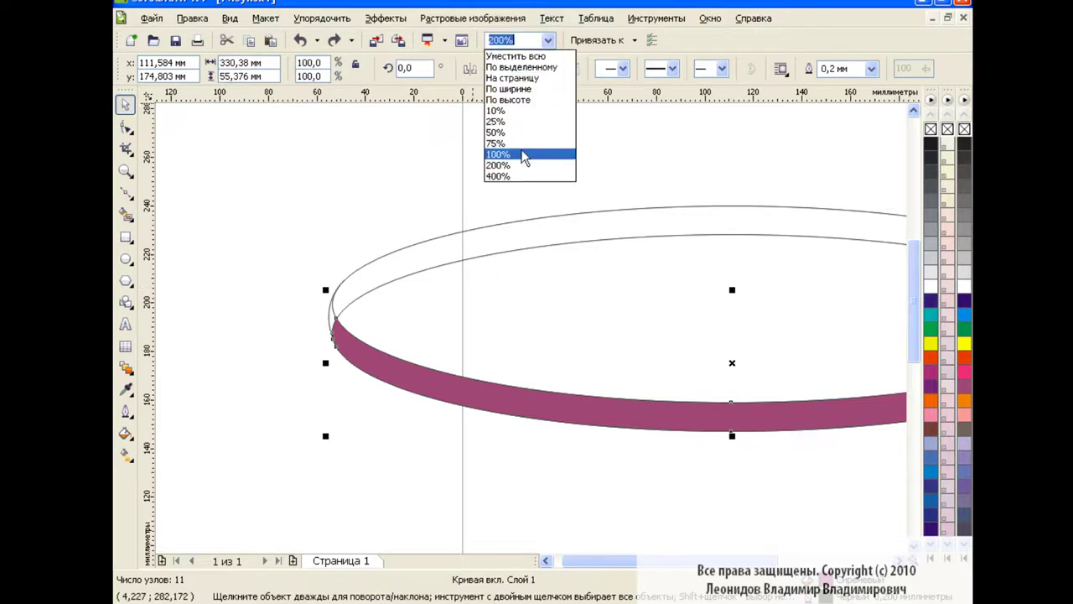
click(507, 179)
drag(659, 560, 595, 560)
click(126, 127)
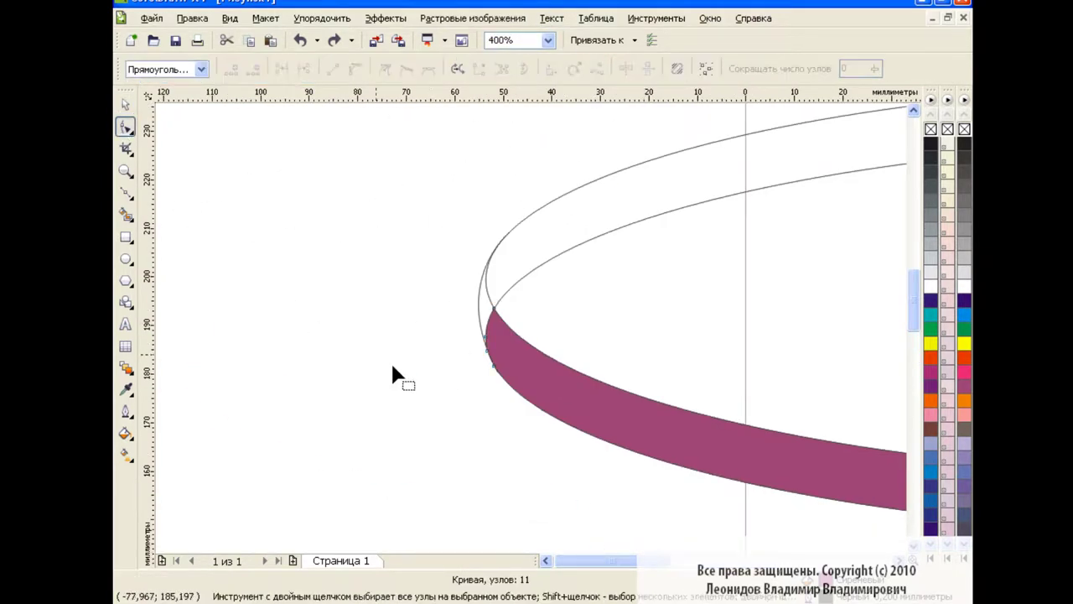
click(493, 365)
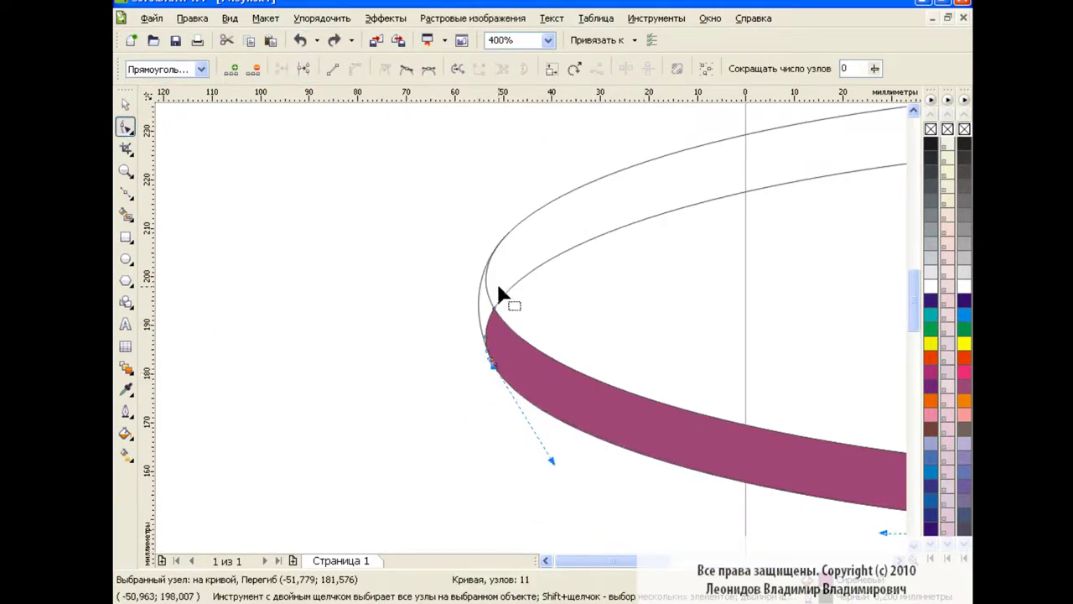
click(481, 301)
click(508, 235)
drag(504, 366, 496, 377)
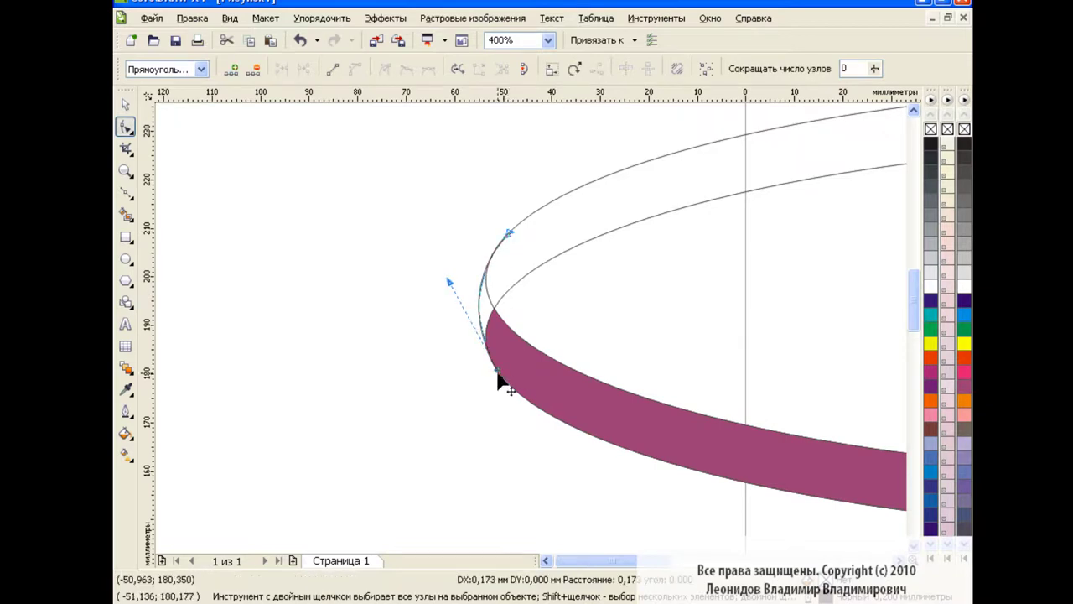
Fill the gap at the band's left end and combine it with the purple band.
click(126, 215)
click(485, 312)
click(126, 104)
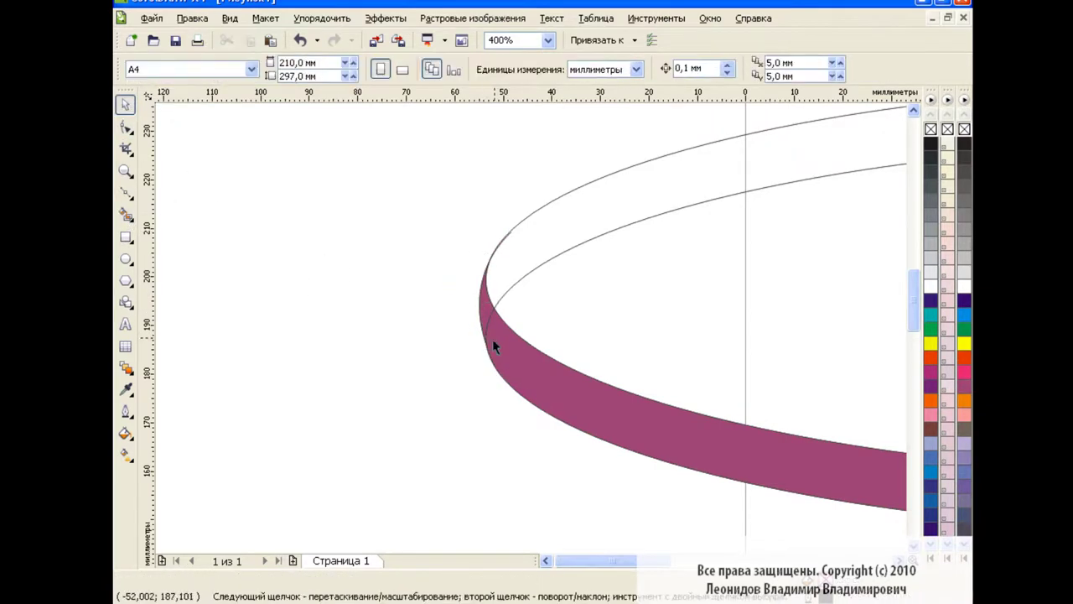
click(486, 311)
shift+click(564, 377)
click(624, 69)
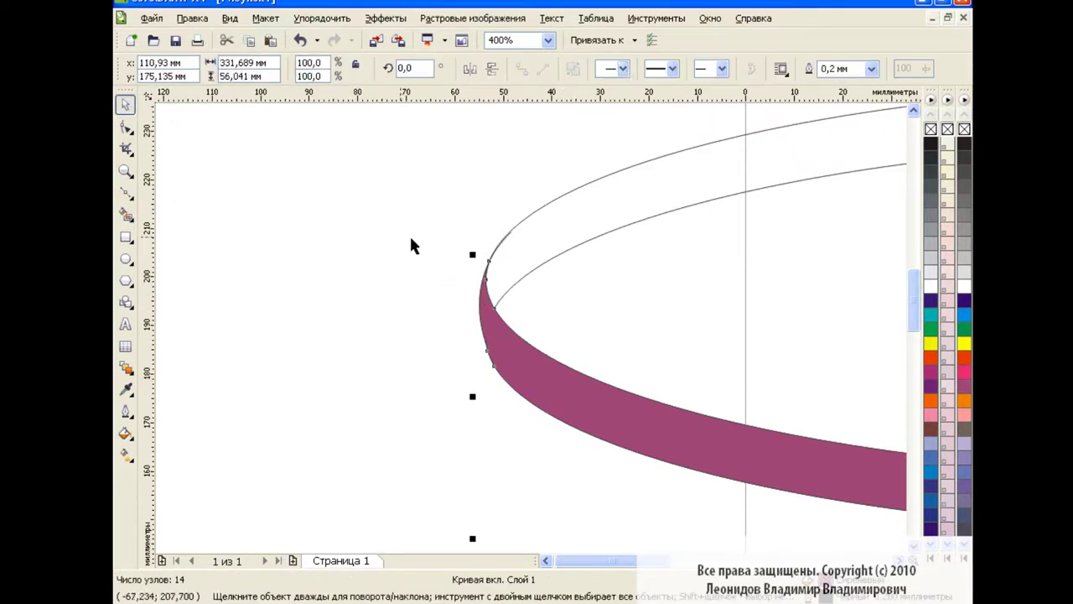
click(489, 261)
Delete the left and right connecting curves.
click(503, 238)
key(Escape)
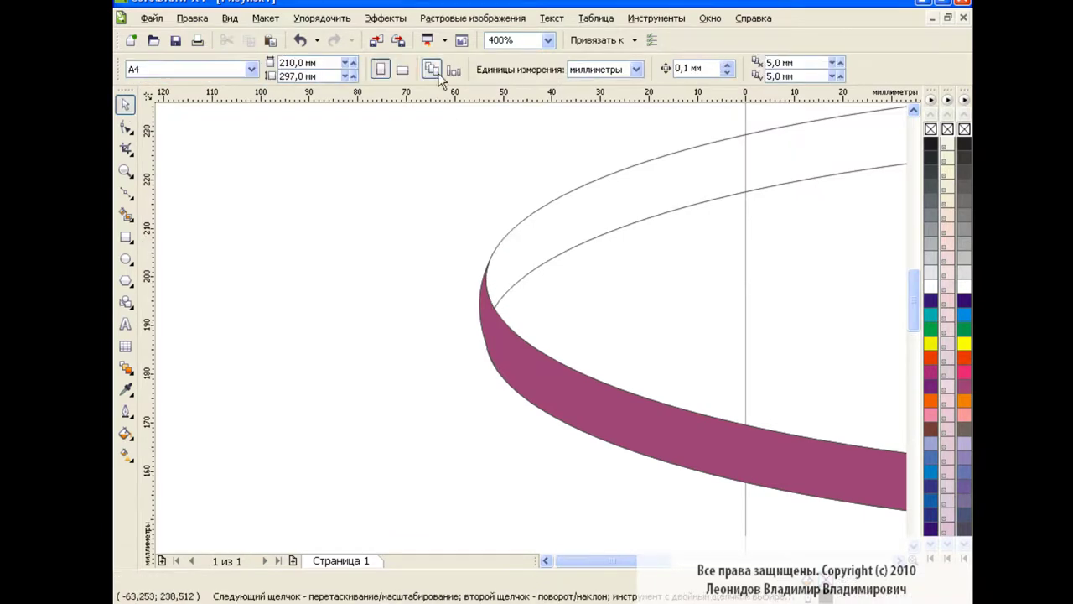
drag(632, 567, 763, 313)
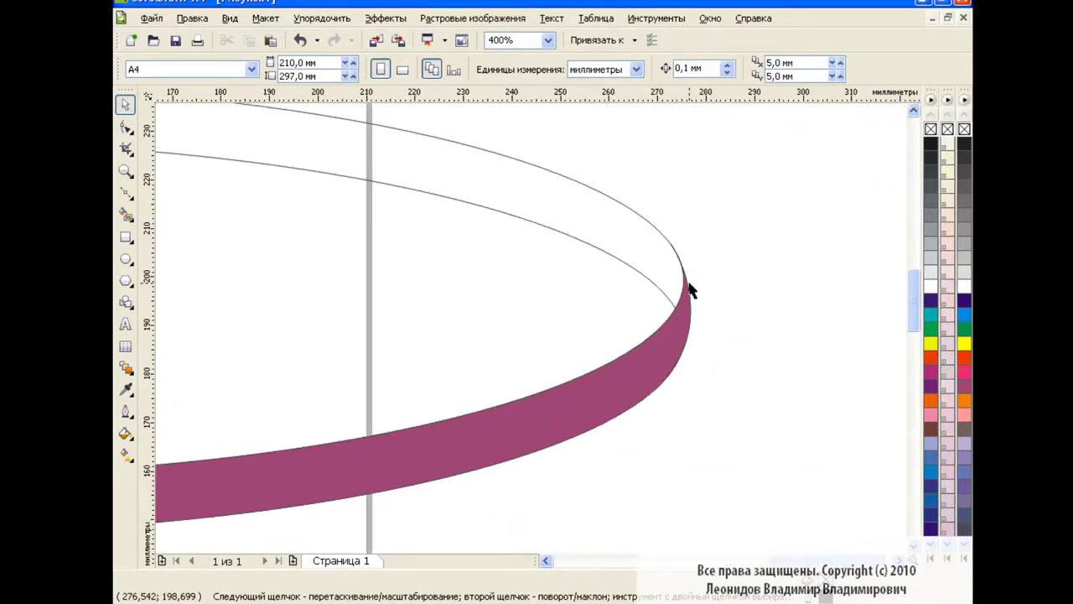
click(686, 277)
key(Escape)
click(547, 40)
Zoom out to 100% and clear the selection.
click(503, 142)
click(459, 321)
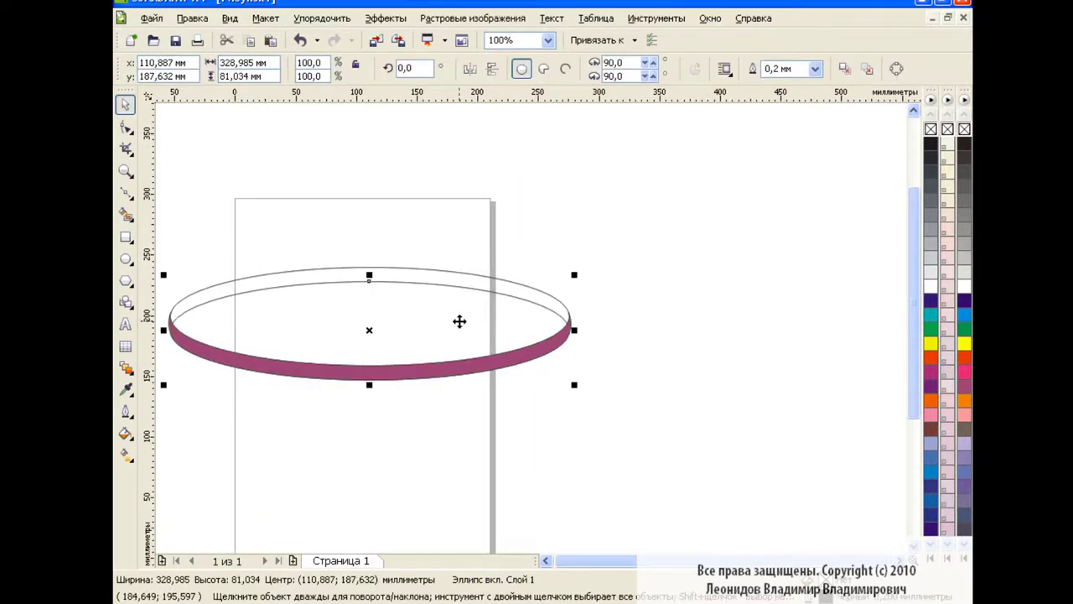
key(Escape)
click(546, 560)
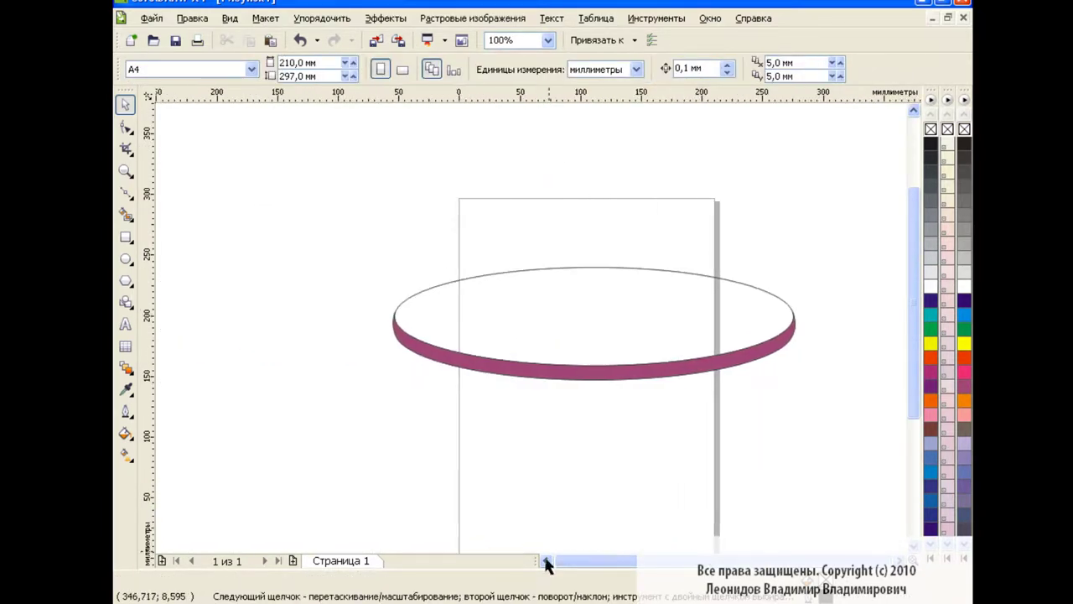
scroll(912, 310, down, 1)
scroll(797, 344, right, 2)
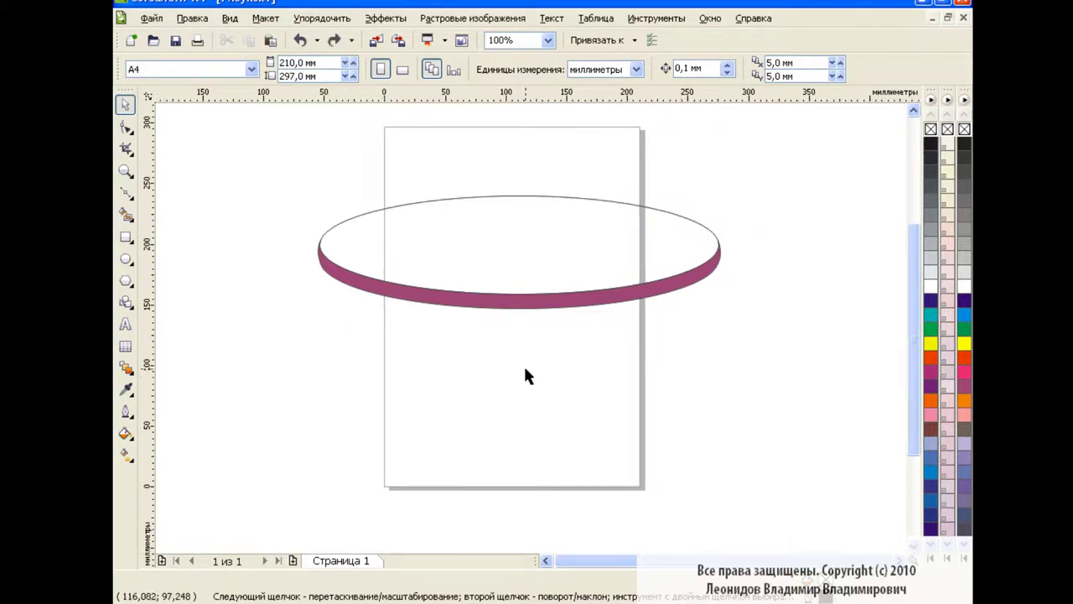
Give the coin's rim a custom fountain fill using gold cylindrical preset 55.
click(538, 310)
click(125, 434)
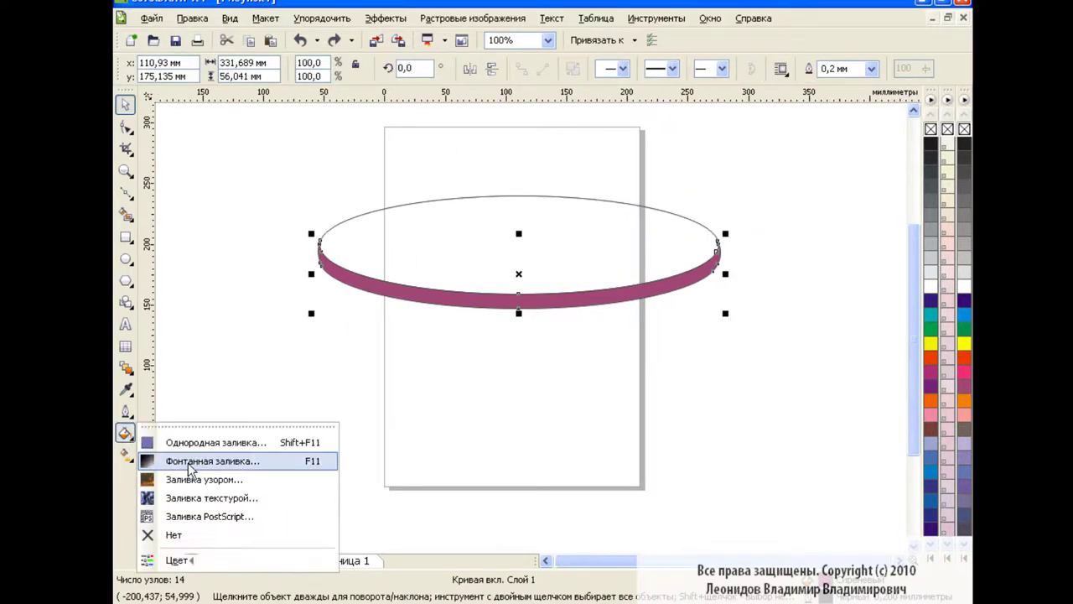
click(186, 458)
click(471, 289)
click(520, 412)
drag(600, 440, 598, 500)
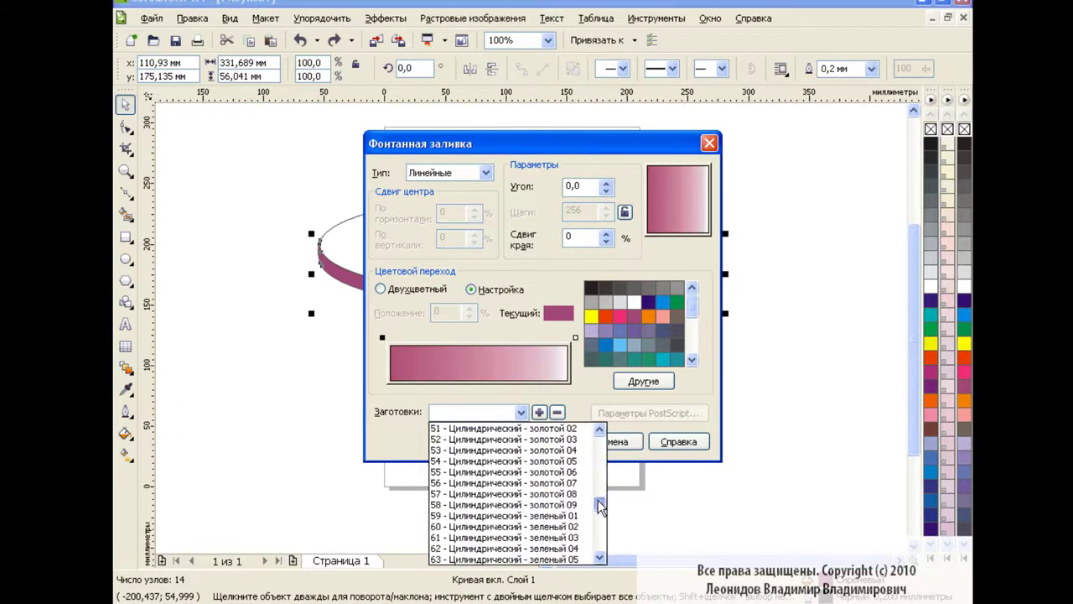
click(580, 472)
click(554, 442)
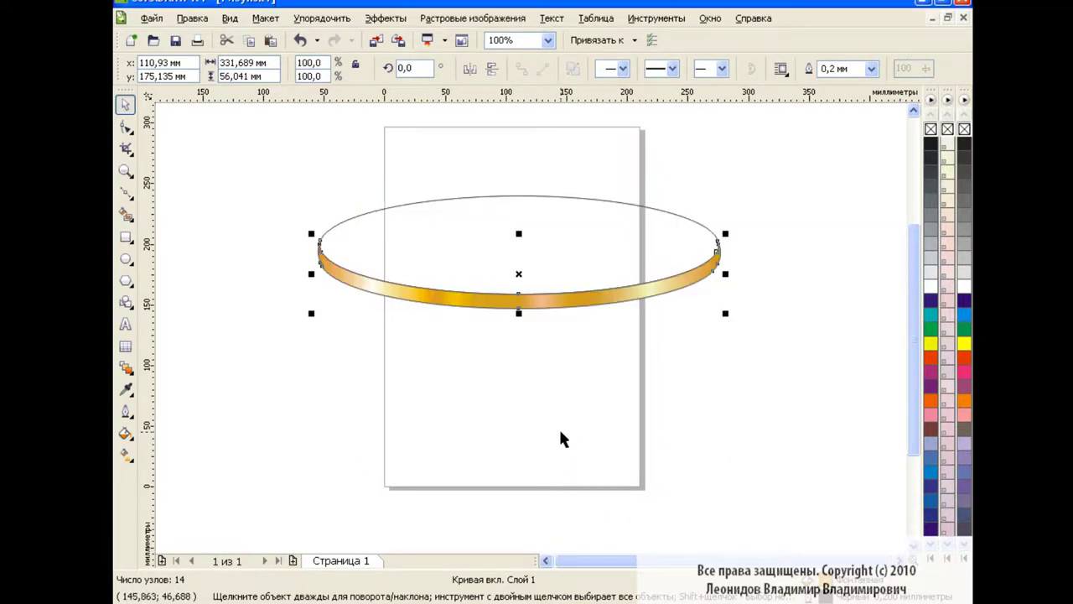
Apply a gold cylindrical custom fountain preset to the coin's top face.
click(588, 242)
click(125, 433)
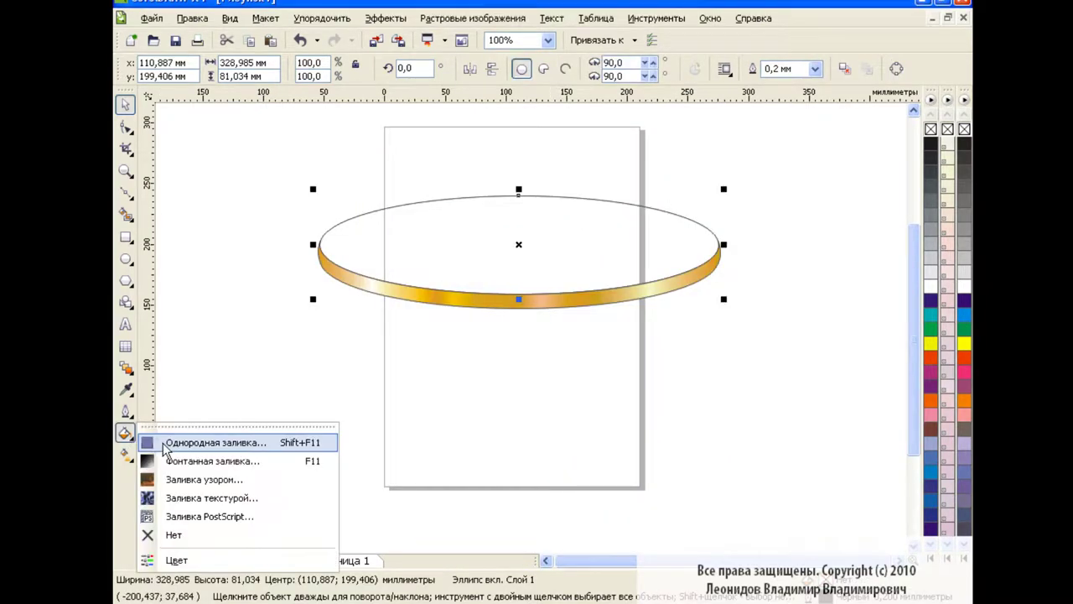
click(201, 461)
click(471, 289)
click(521, 411)
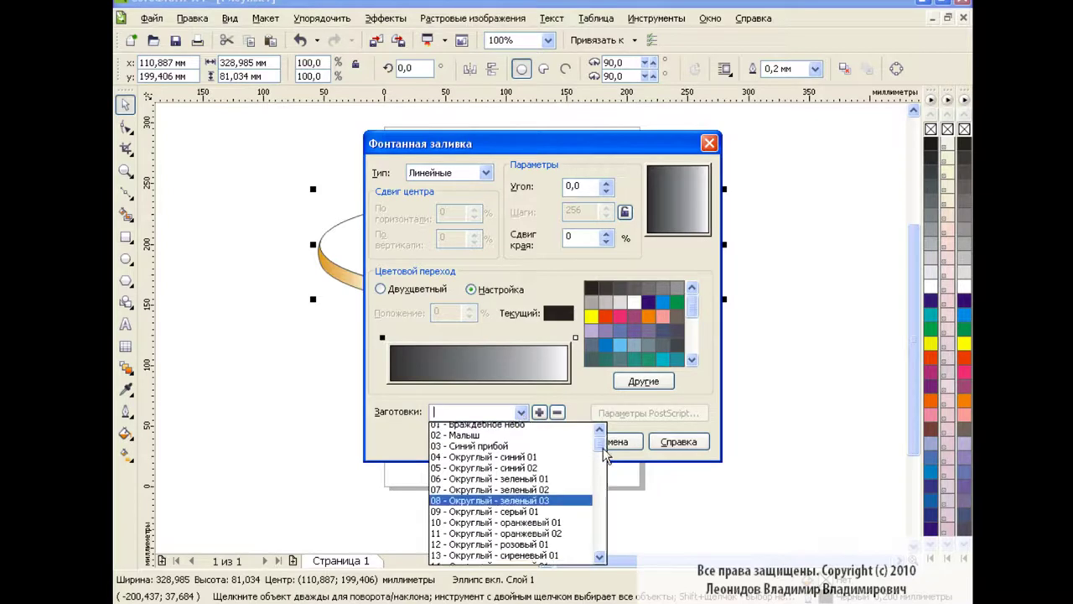
drag(604, 453, 603, 504)
click(581, 480)
Make the top's gradient radial with a white right-end stop and an offset centre.
drag(522, 338, 431, 337)
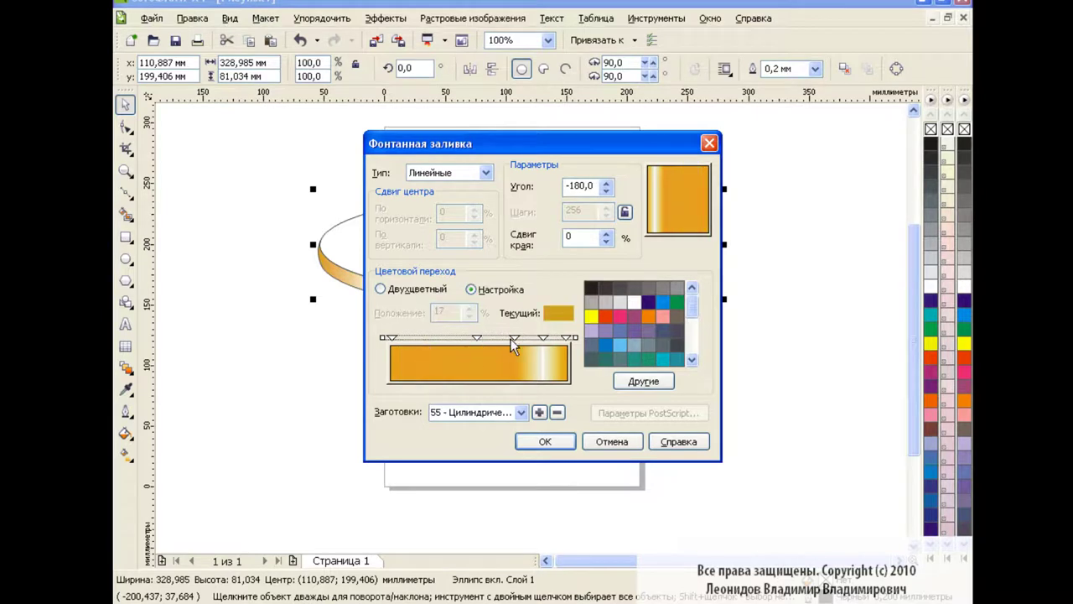
click(575, 337)
click(634, 302)
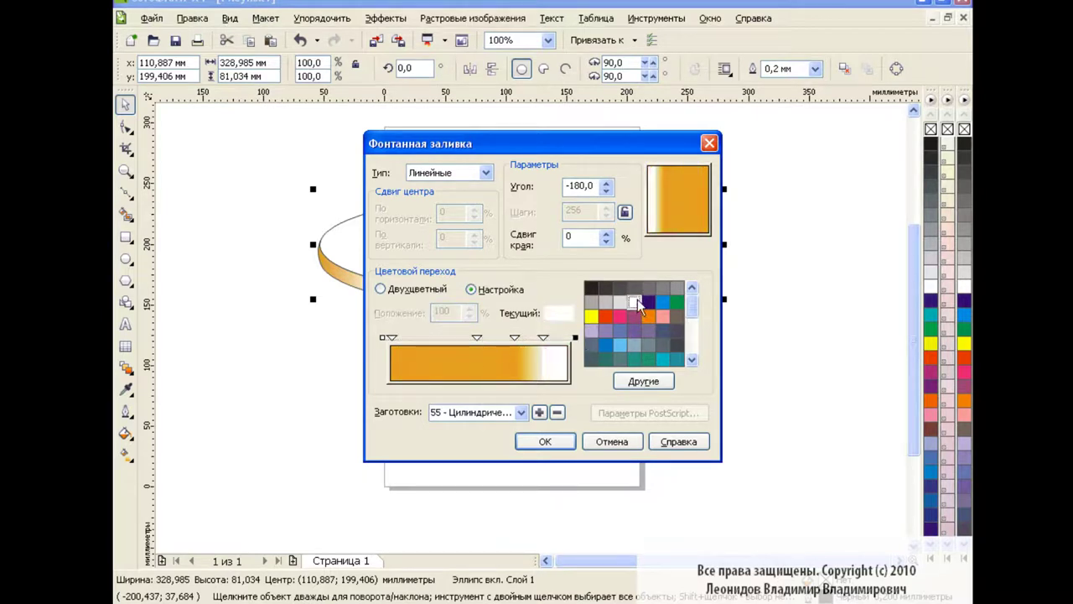
click(485, 173)
click(440, 198)
drag(679, 196, 659, 220)
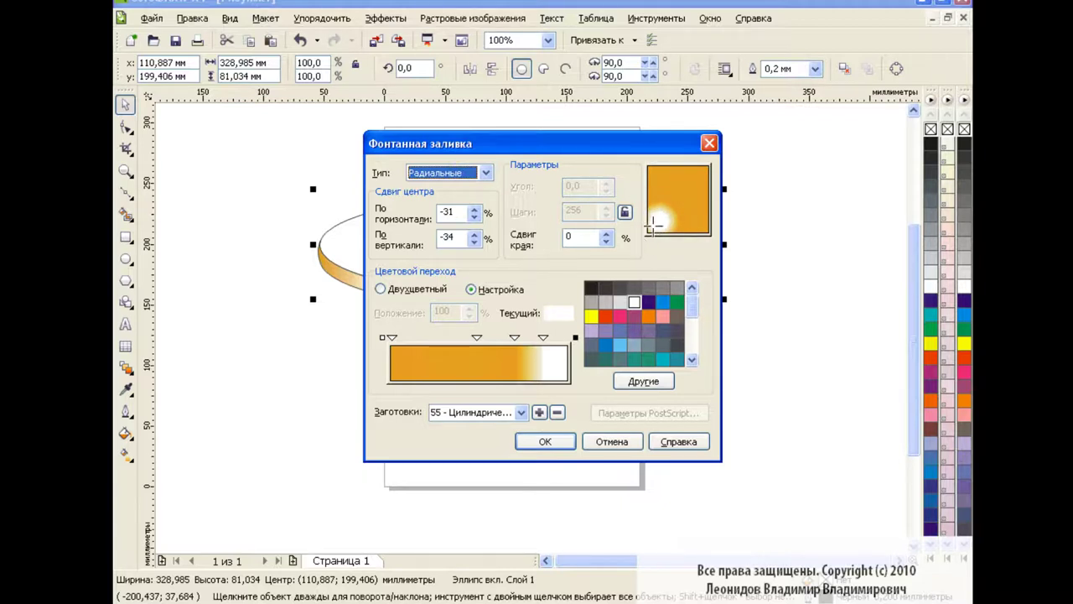
click(549, 441)
With Interactive Fill, enlarge the radial gradient's radius and reposition its centre.
click(125, 453)
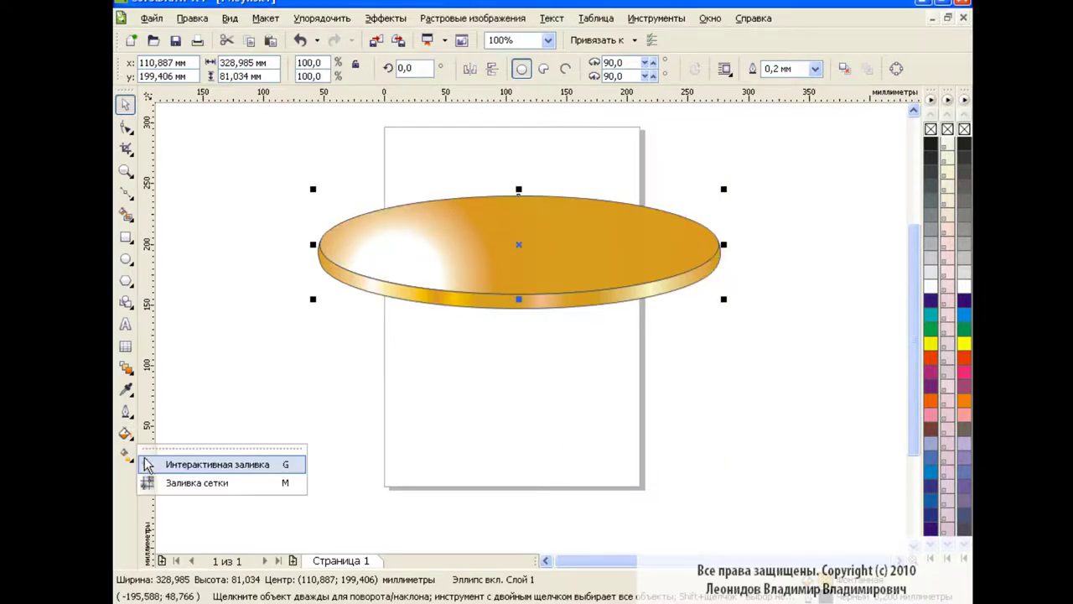
click(210, 458)
drag(443, 277, 526, 261)
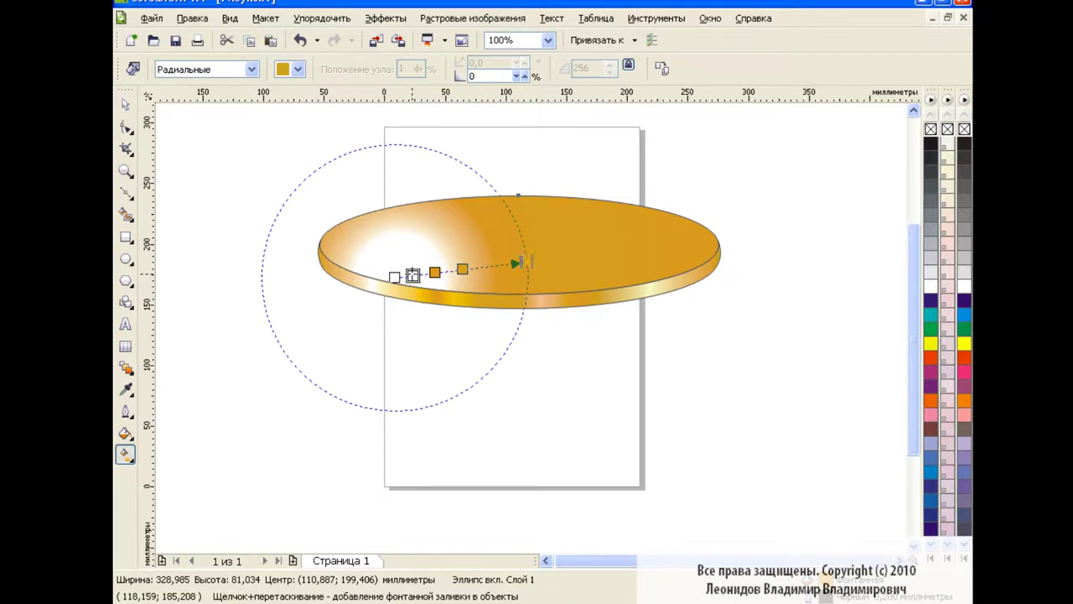
drag(394, 277, 399, 267)
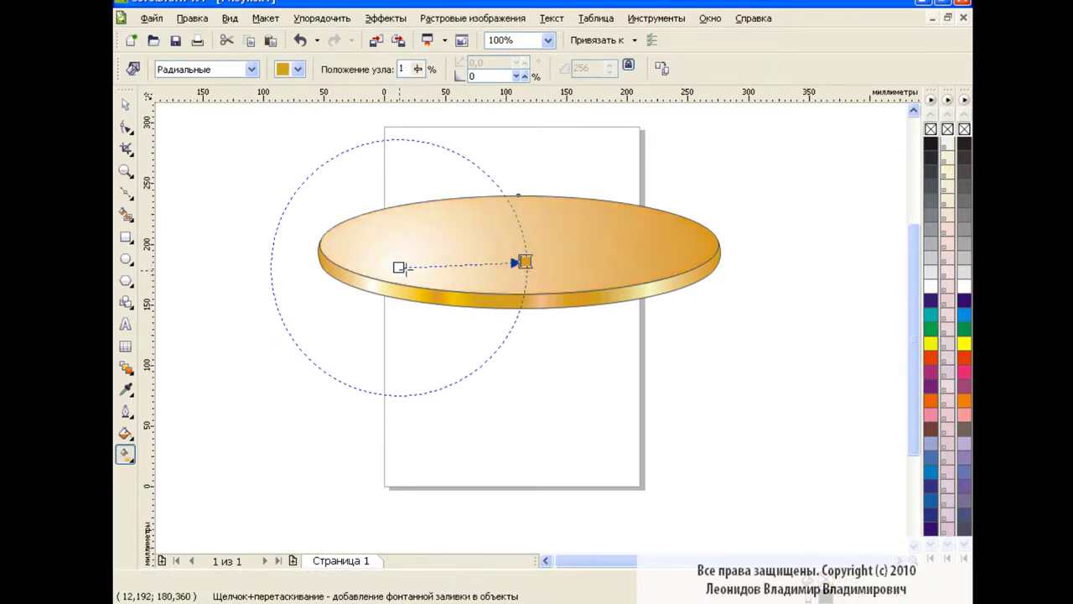
drag(525, 262, 478, 250)
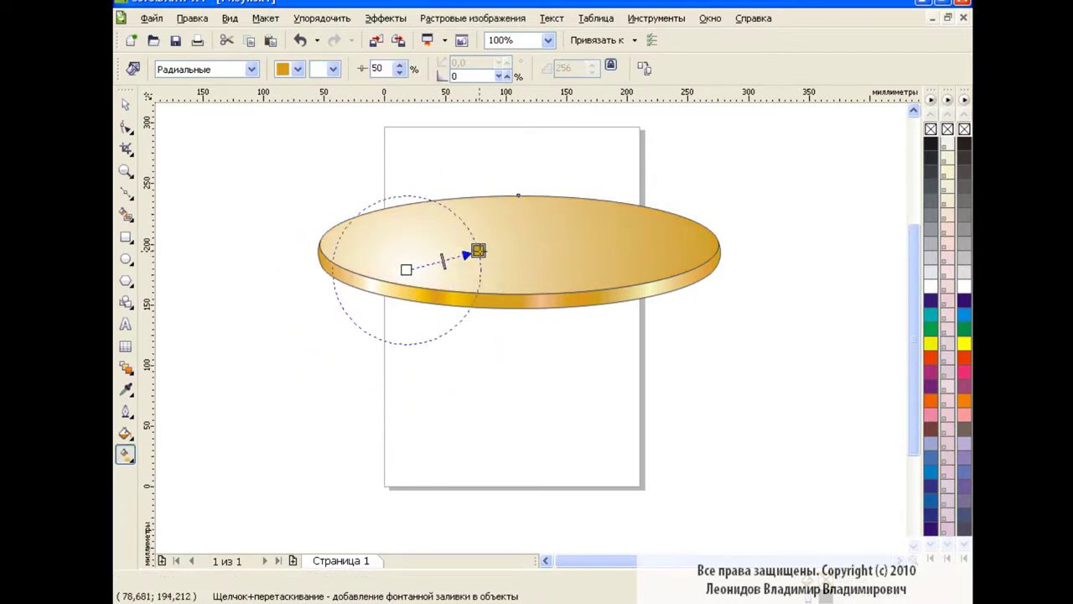
click(300, 40)
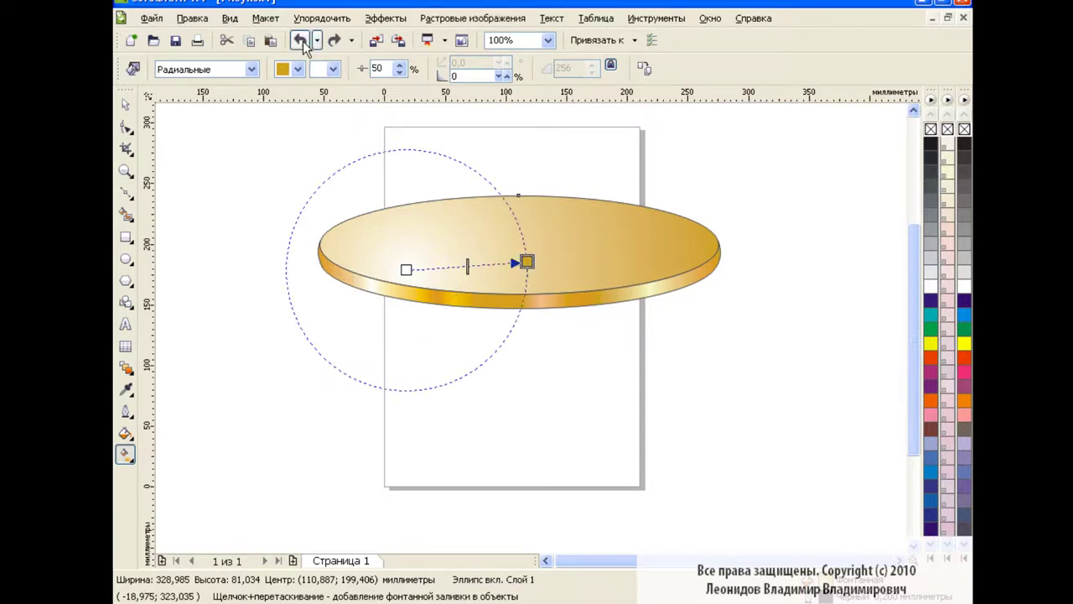
Add a middle colour stop and shift the highlight further left.
double_click(466, 266)
mouse_move(464, 268)
mouse_down()
mouse_move(493, 266)
mouse_move(480, 265)
mouse_up()
drag(408, 270, 380, 266)
drag(462, 264, 432, 265)
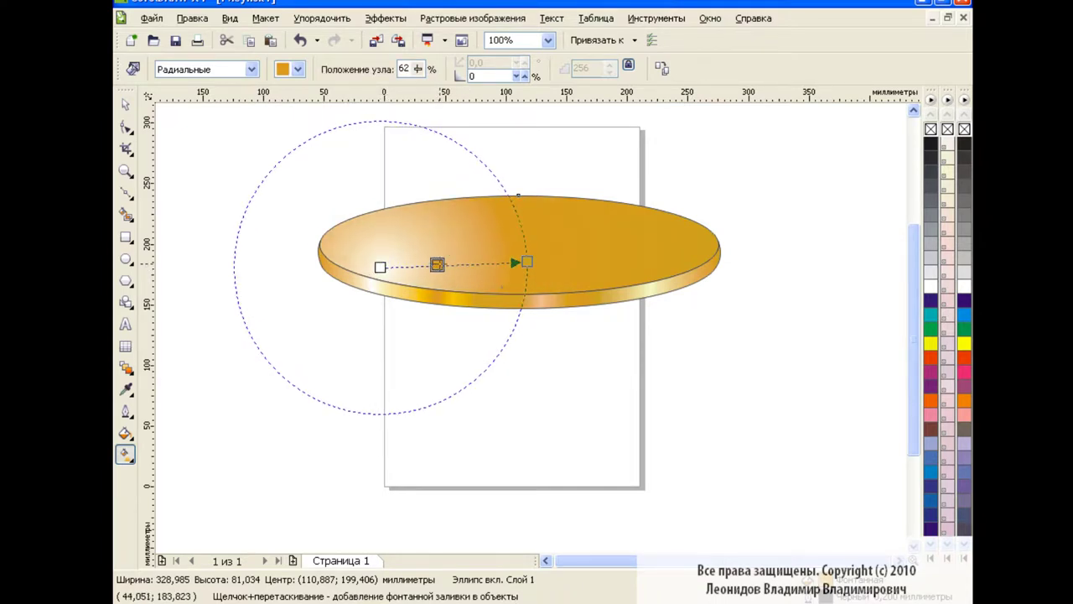
key(space)
click(589, 384)
Remove the whole coin's outline, scale it to 44%, and move it to the upper right.
drag(292, 184, 819, 337)
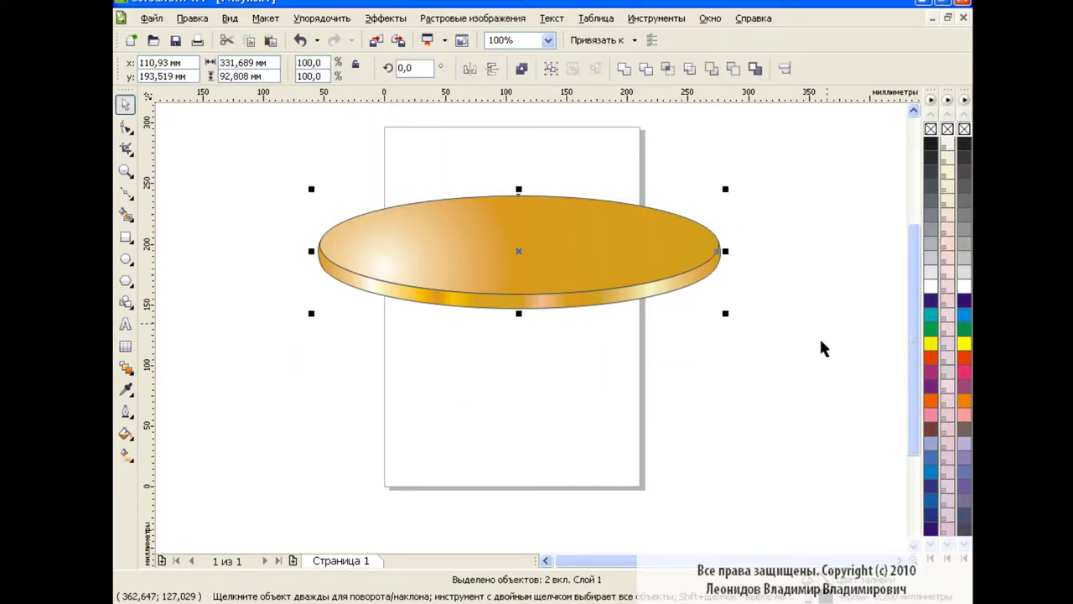
right_click(965, 130)
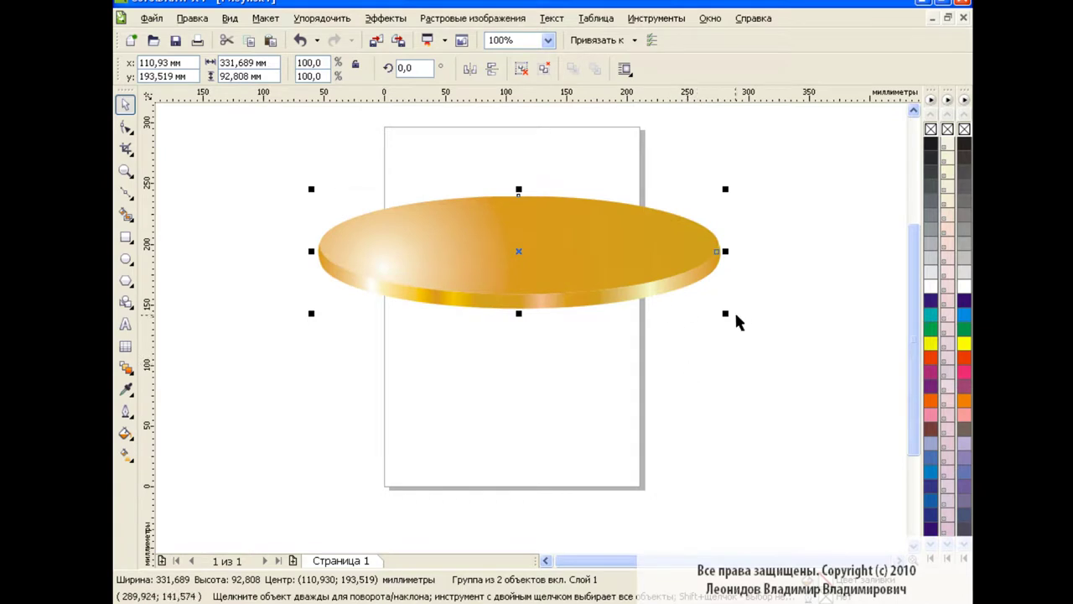
drag(727, 314, 497, 249)
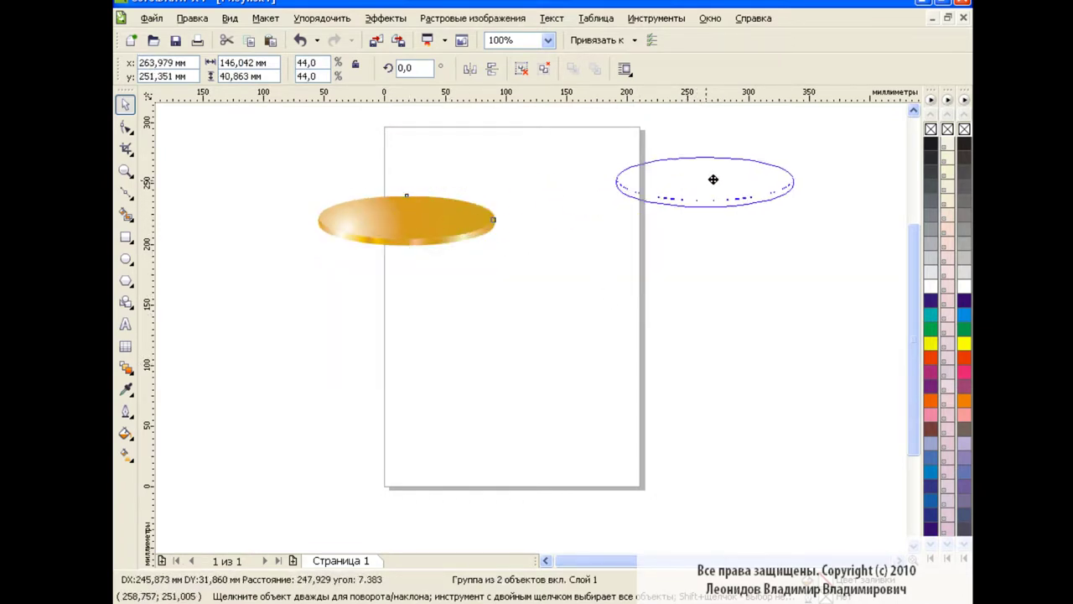
drag(427, 226, 814, 158)
click(770, 259)
drag(692, 116, 885, 187)
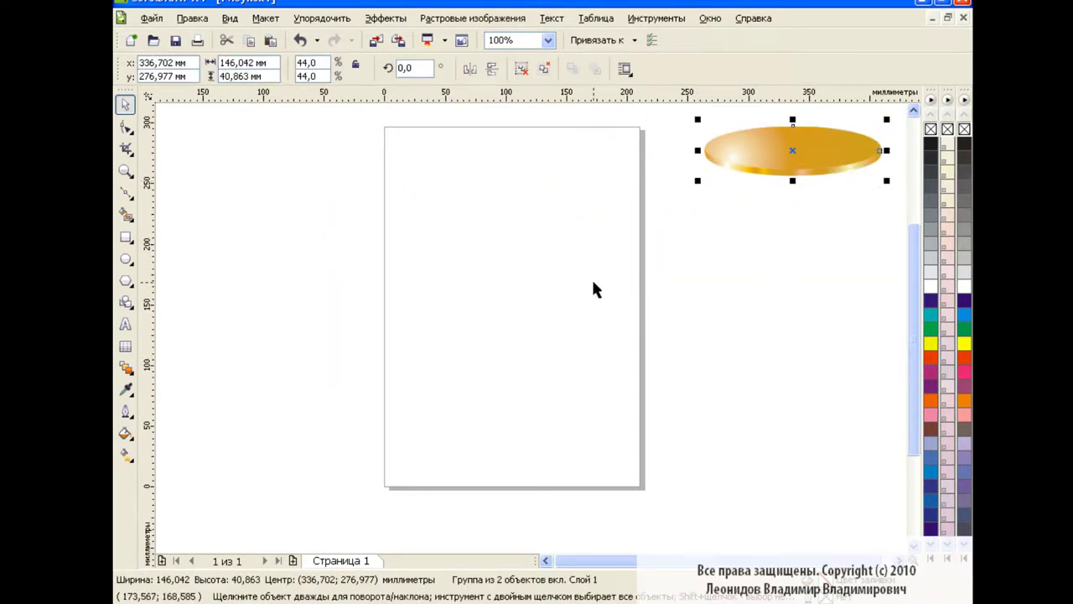
click(513, 317)
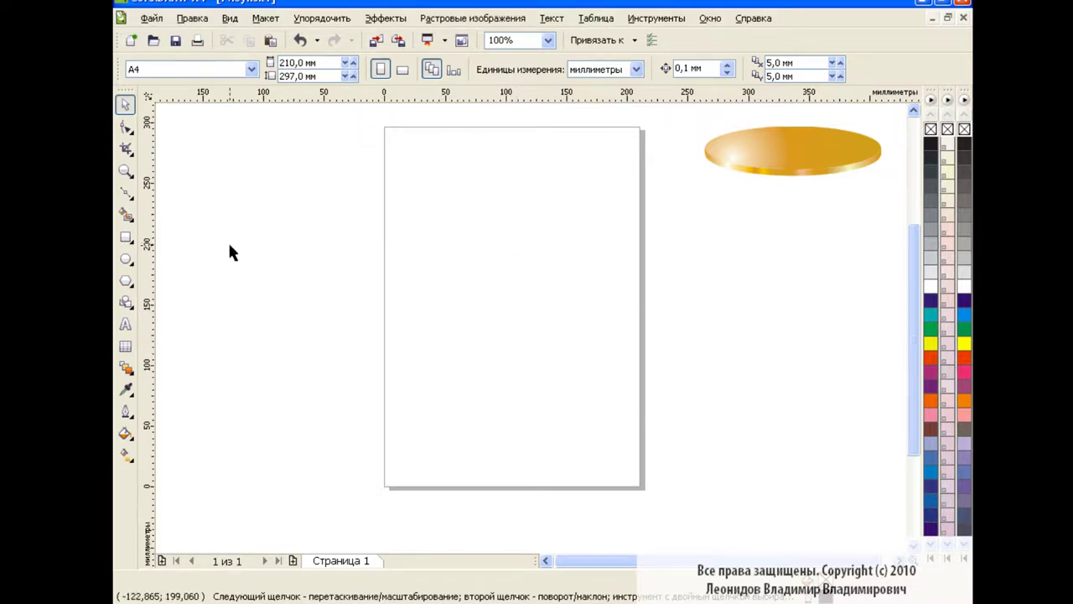
Draw a small wide rectangle and two tall rectangles on the page.
click(126, 237)
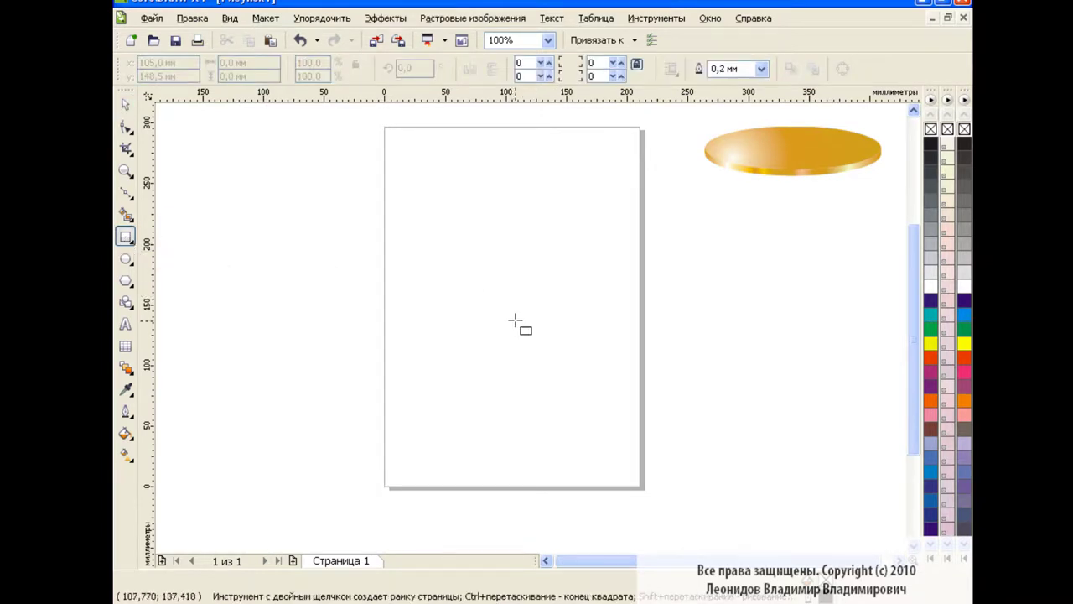
drag(508, 311, 613, 366)
drag(486, 127, 581, 294)
drag(317, 218, 410, 431)
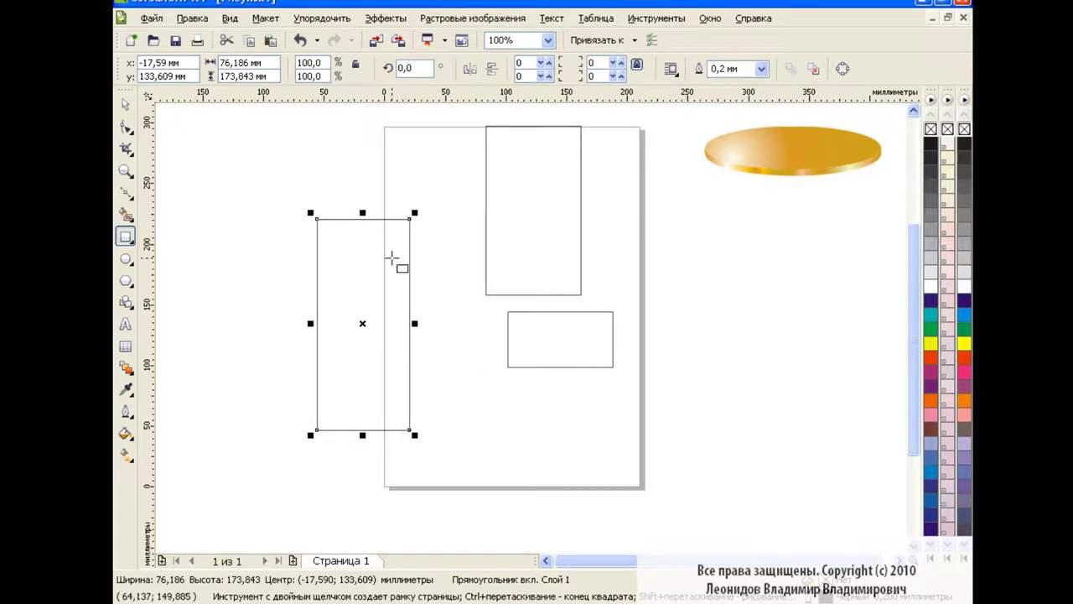
key(space)
Add perspective to the small rectangle and drag its corners into a trapezoid.
click(570, 344)
click(386, 18)
click(457, 239)
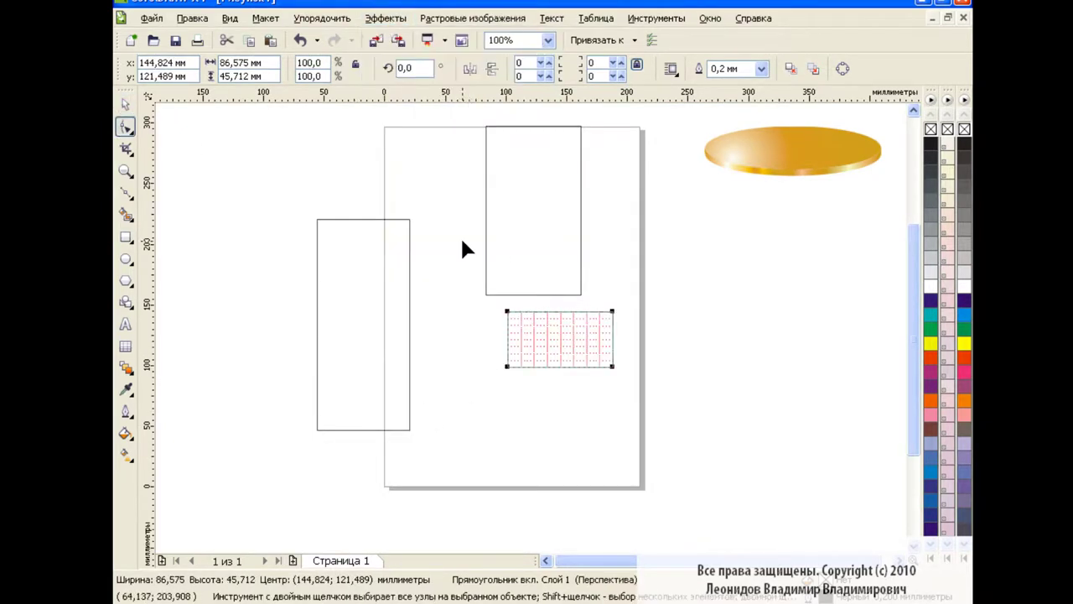
drag(506, 367, 500, 379)
drag(613, 367, 614, 360)
drag(613, 311, 587, 313)
drag(507, 311, 511, 322)
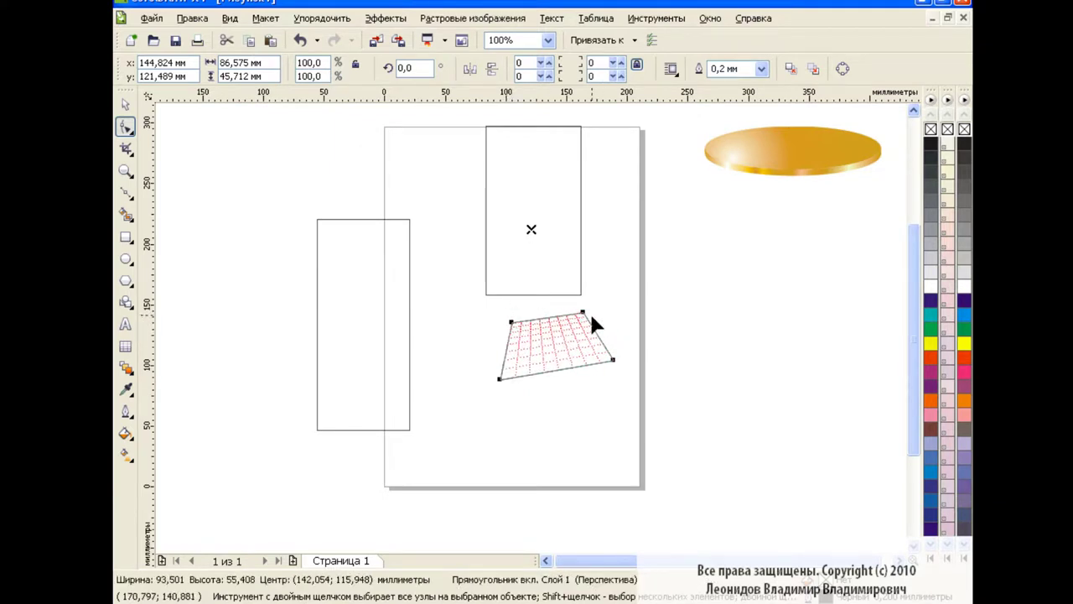
drag(613, 360, 621, 362)
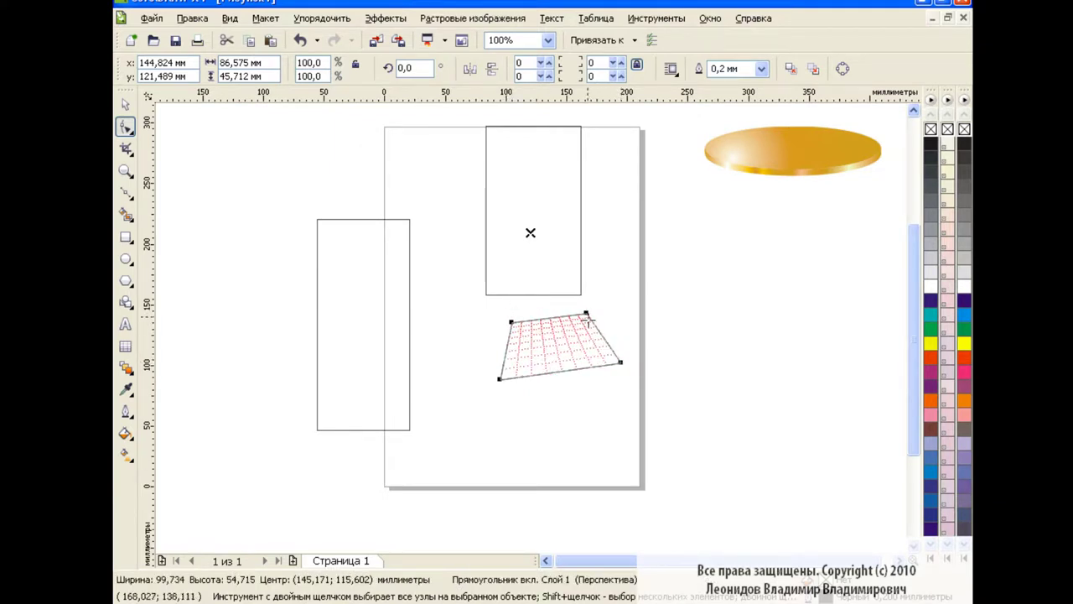
drag(588, 316, 586, 312)
drag(500, 379, 499, 385)
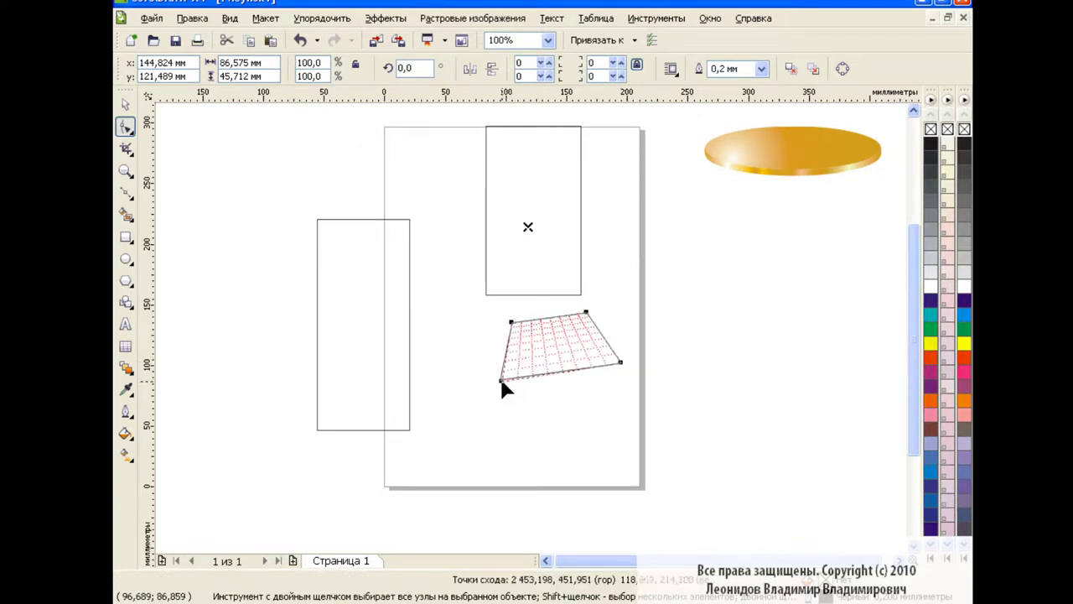
Add perspective to the top rectangle and drag its corners into a slanted parallelogram top face.
key(space)
click(534, 210)
click(386, 18)
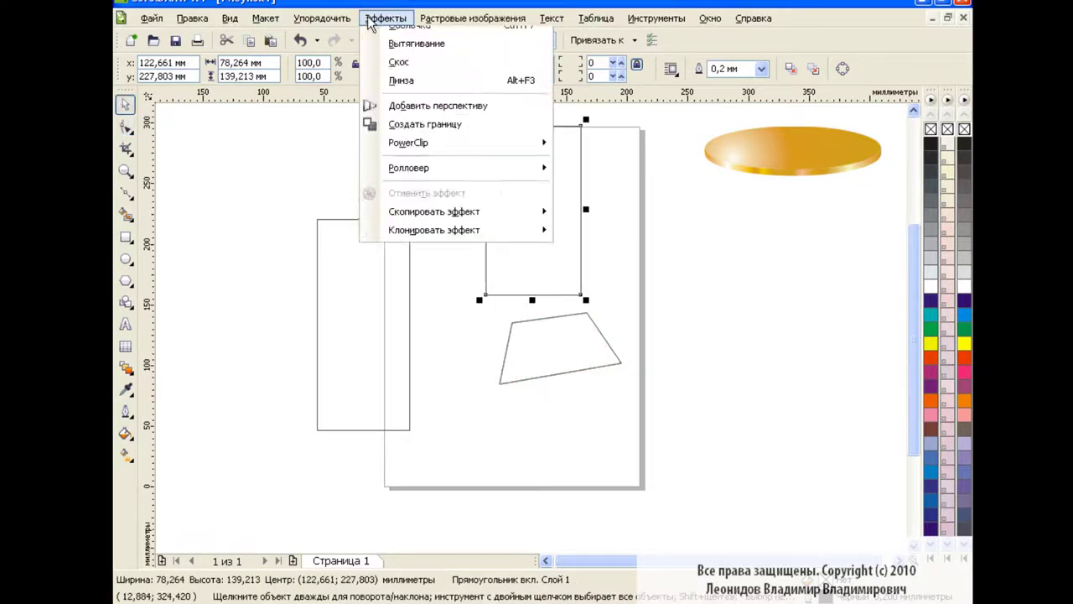
click(420, 174)
drag(580, 294, 587, 313)
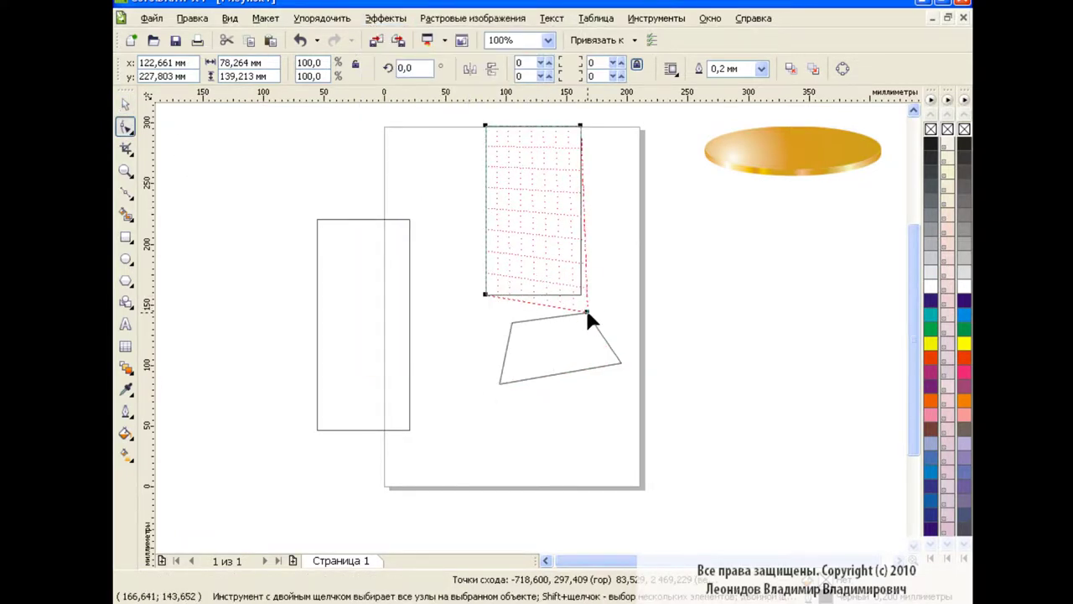
drag(485, 294, 512, 322)
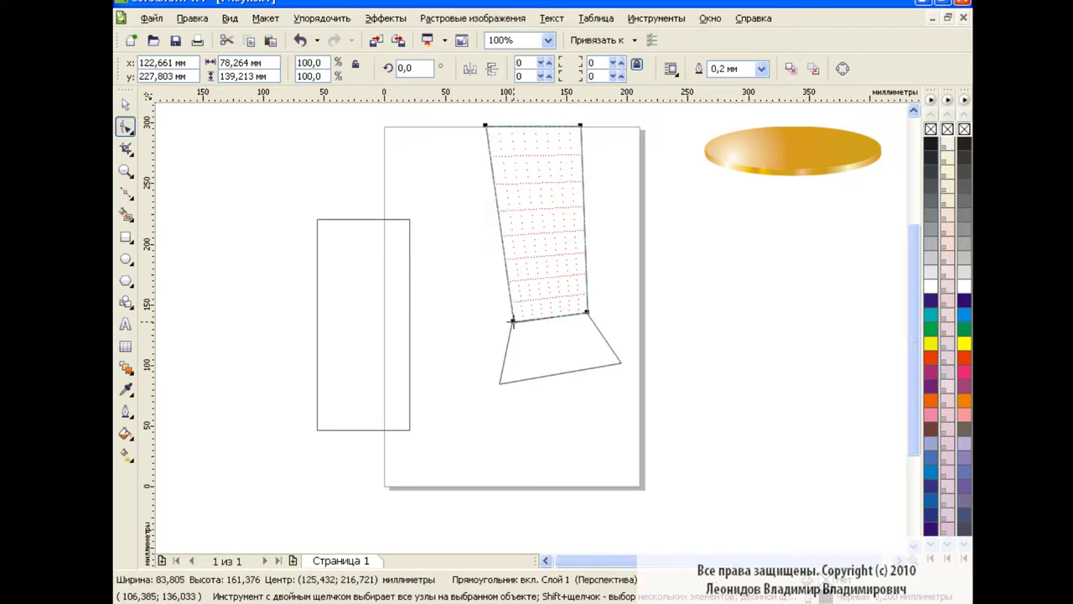
drag(486, 128, 341, 254)
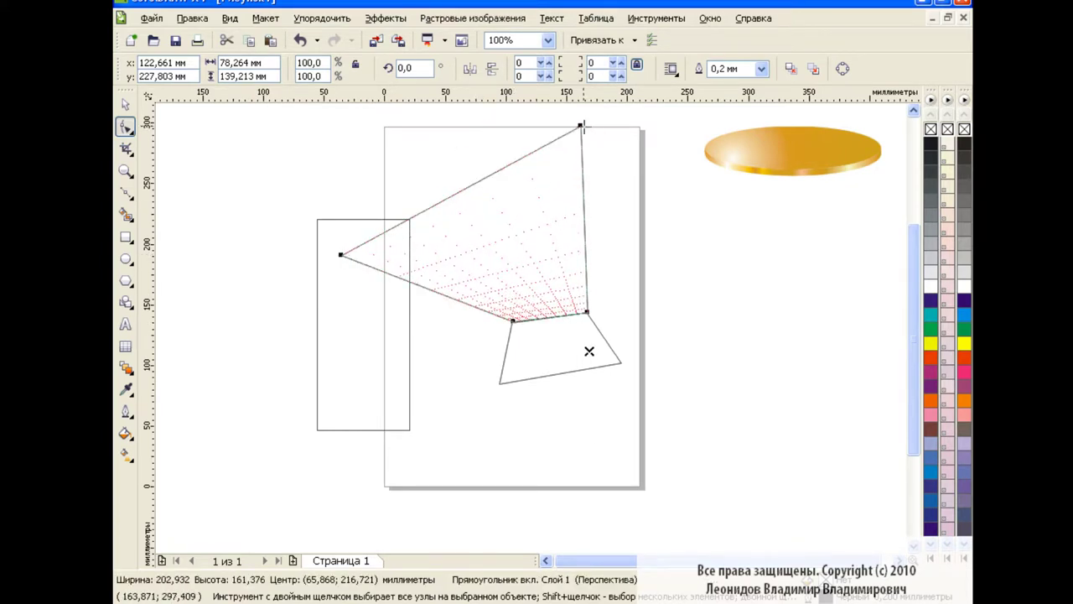
drag(580, 126, 423, 250)
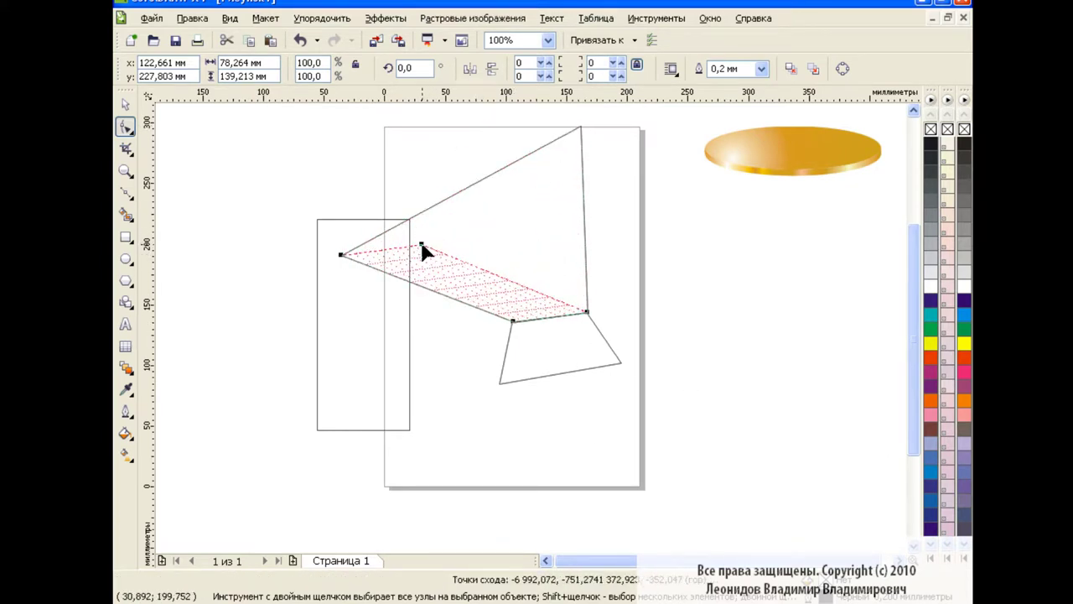
key(space)
Try rotating the tall rectangle about 65° with perspective, then undo back to upright.
click(358, 374)
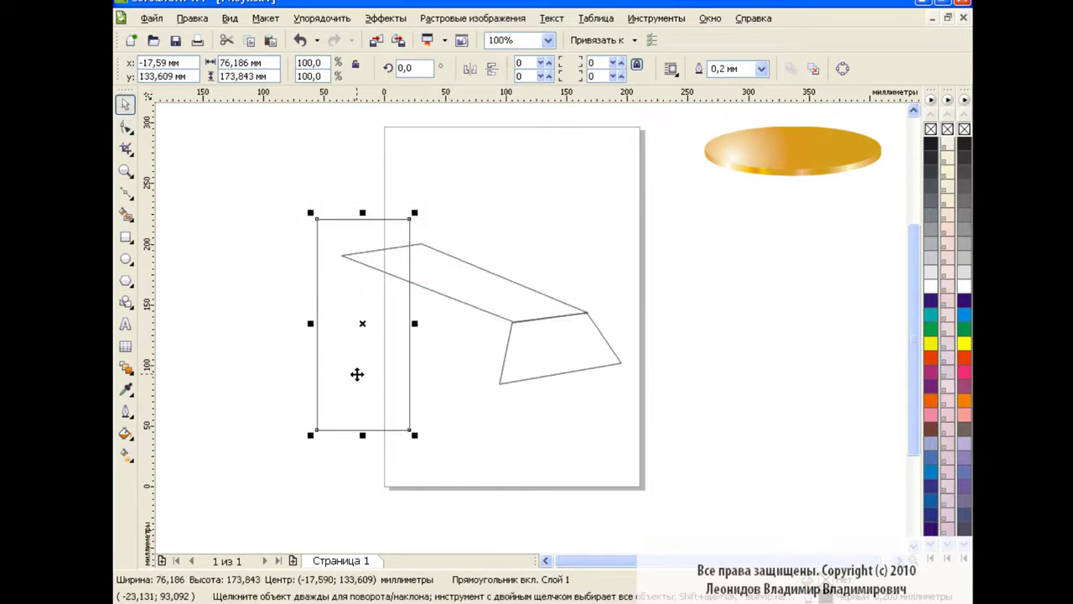
click(358, 328)
drag(415, 434, 510, 333)
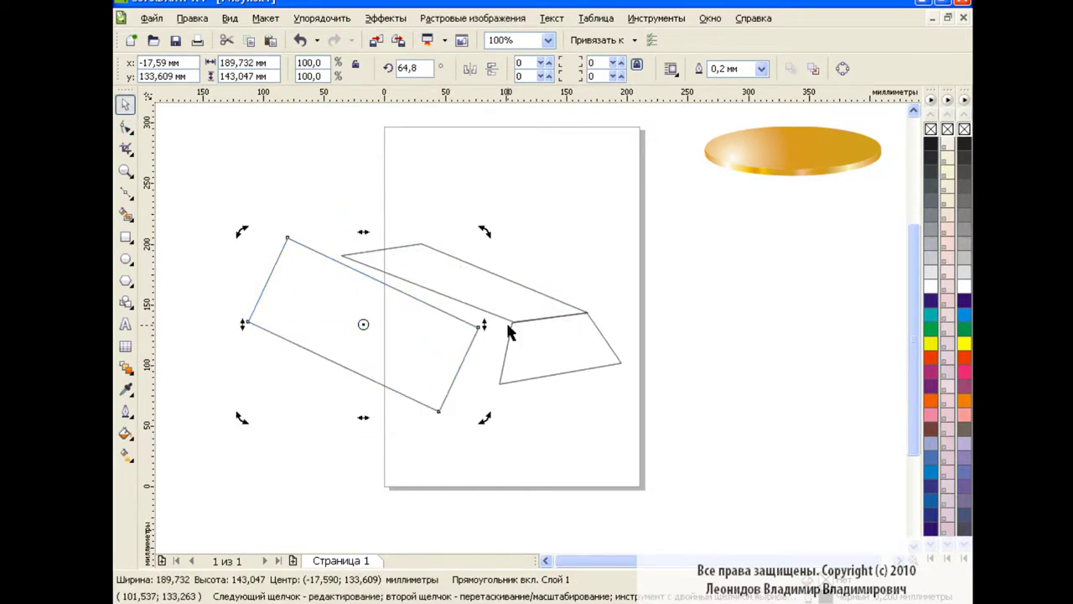
click(386, 17)
click(457, 234)
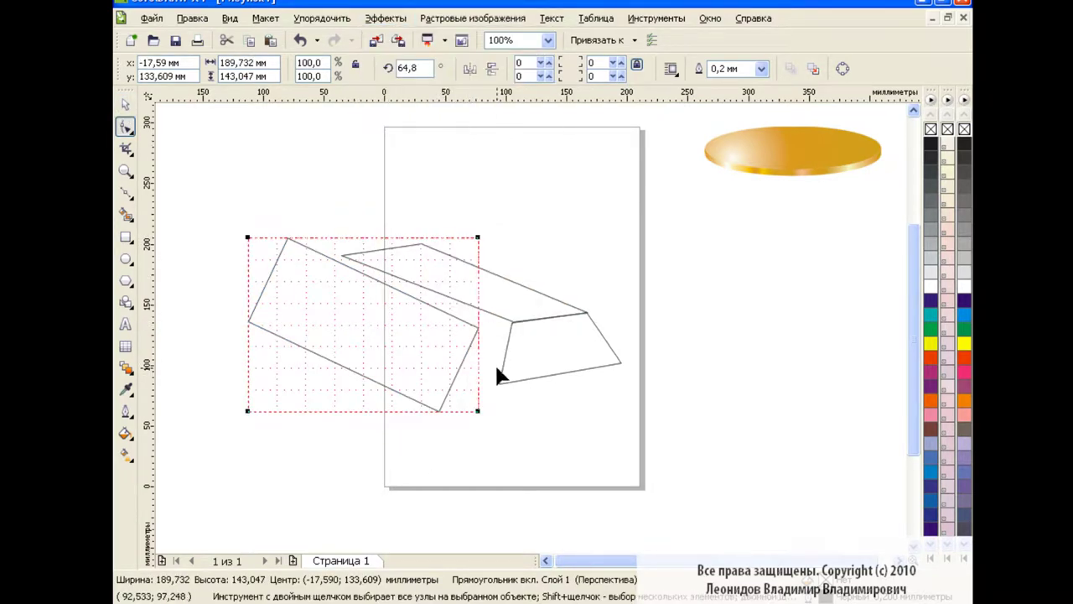
click(300, 40)
click(386, 18)
Apply perspective to the upright rectangle and fit its corners against the end and top faces.
click(444, 232)
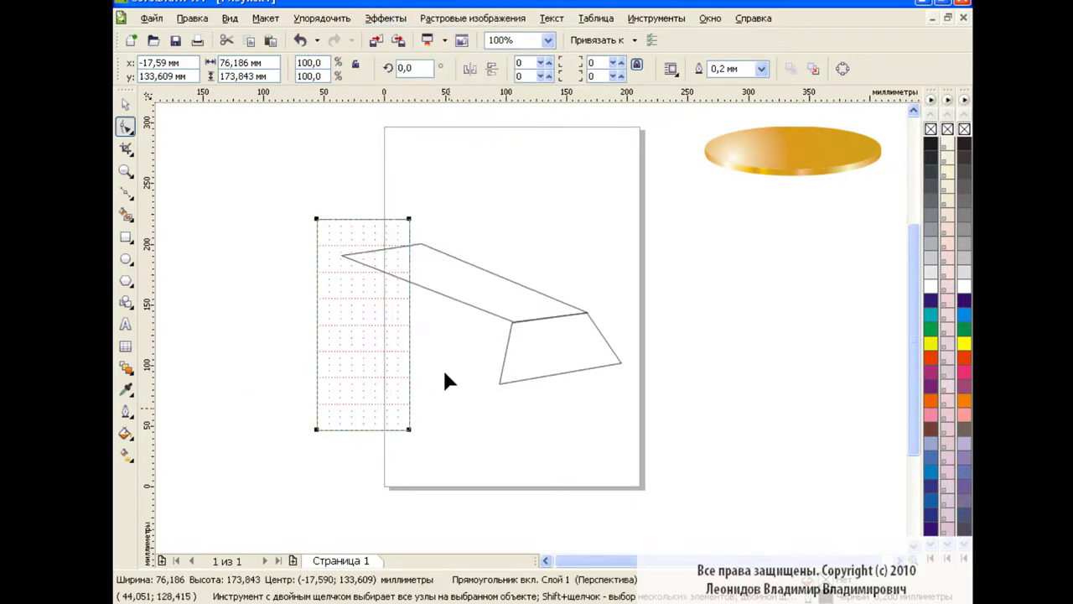
drag(410, 430, 512, 322)
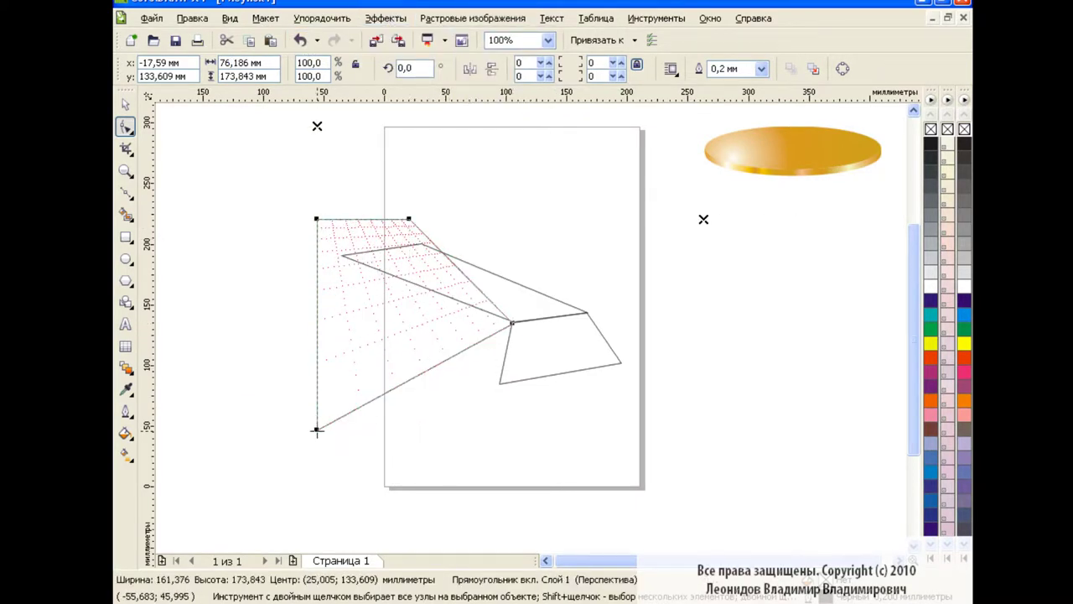
drag(317, 430, 498, 382)
drag(317, 219, 301, 295)
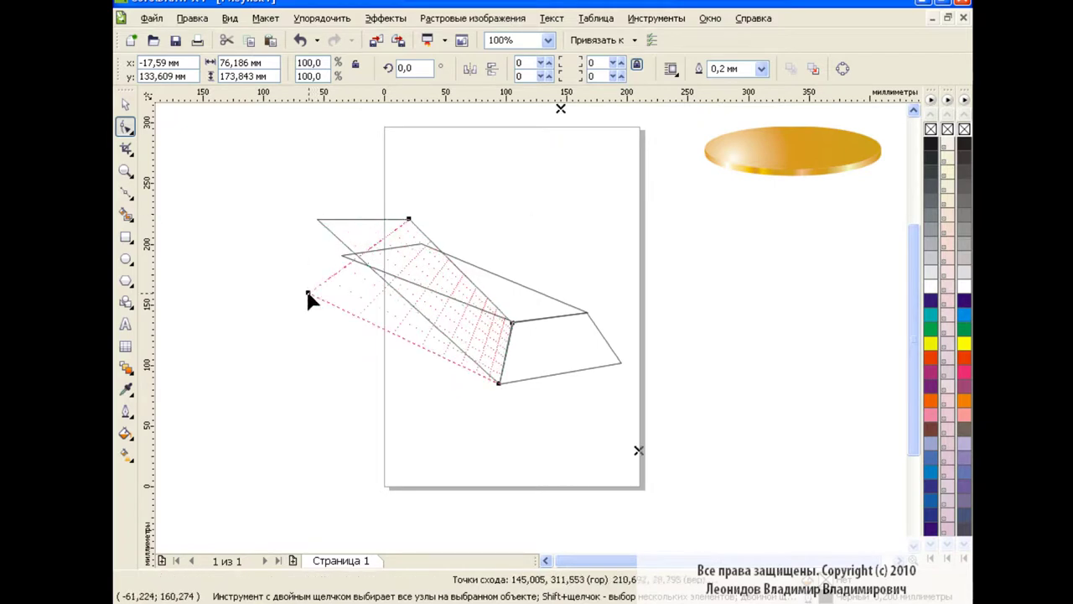
drag(410, 218, 341, 254)
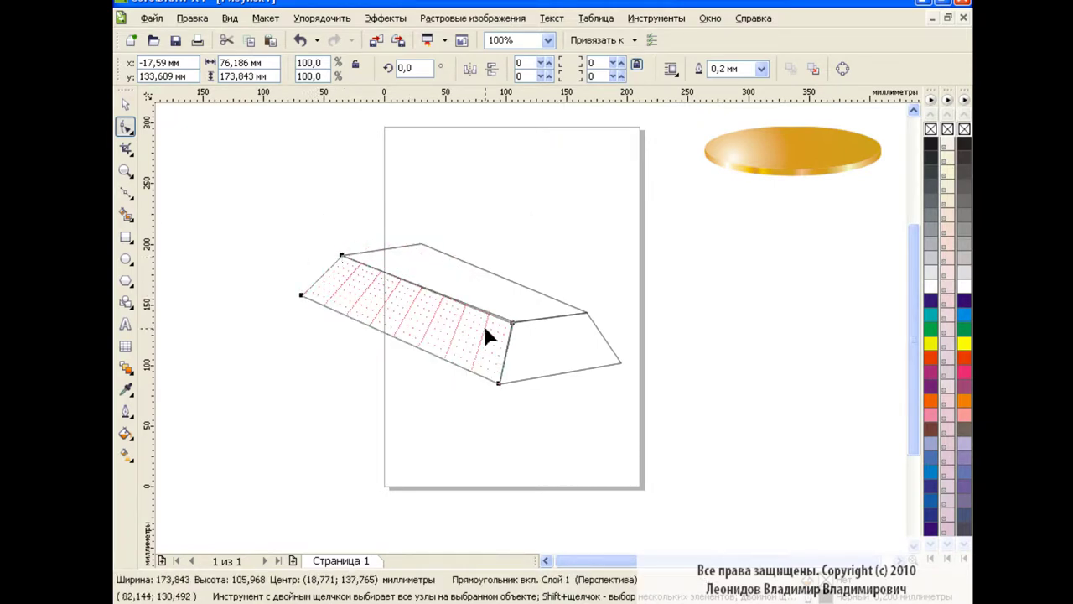
drag(301, 297, 305, 303)
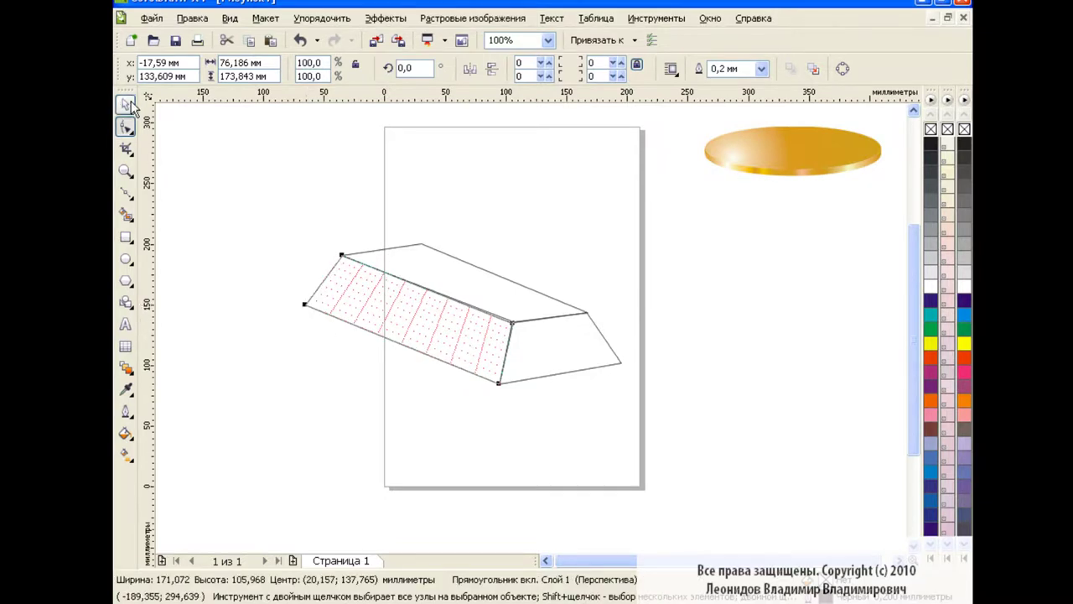
click(125, 104)
click(323, 413)
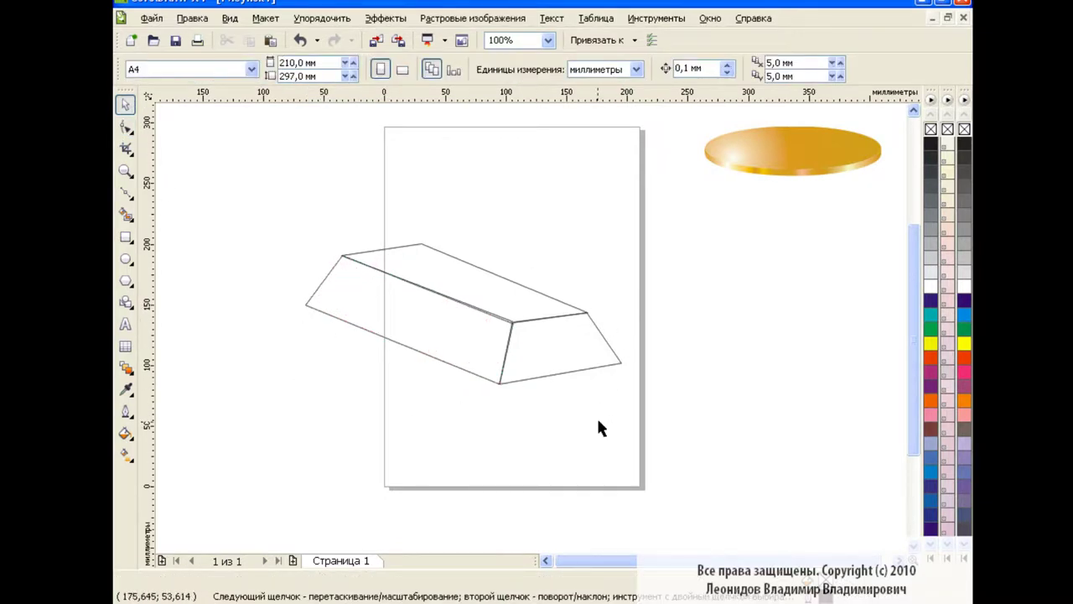
Convert the top face to curves and delete its two extra midpoint nodes.
click(384, 279)
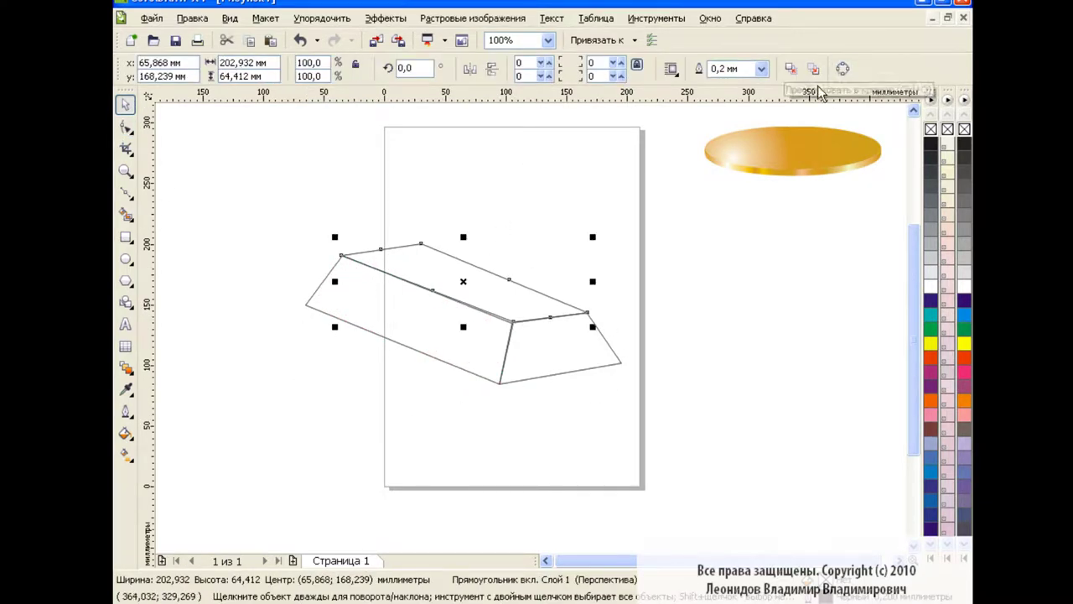
click(846, 68)
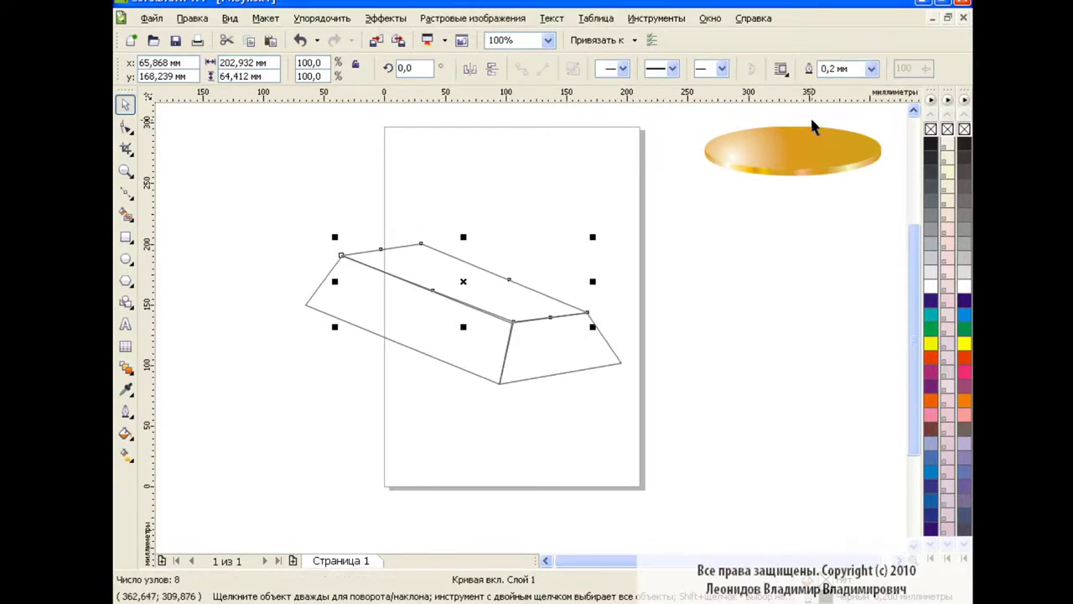
key(F10)
click(509, 279)
shift+click(381, 249)
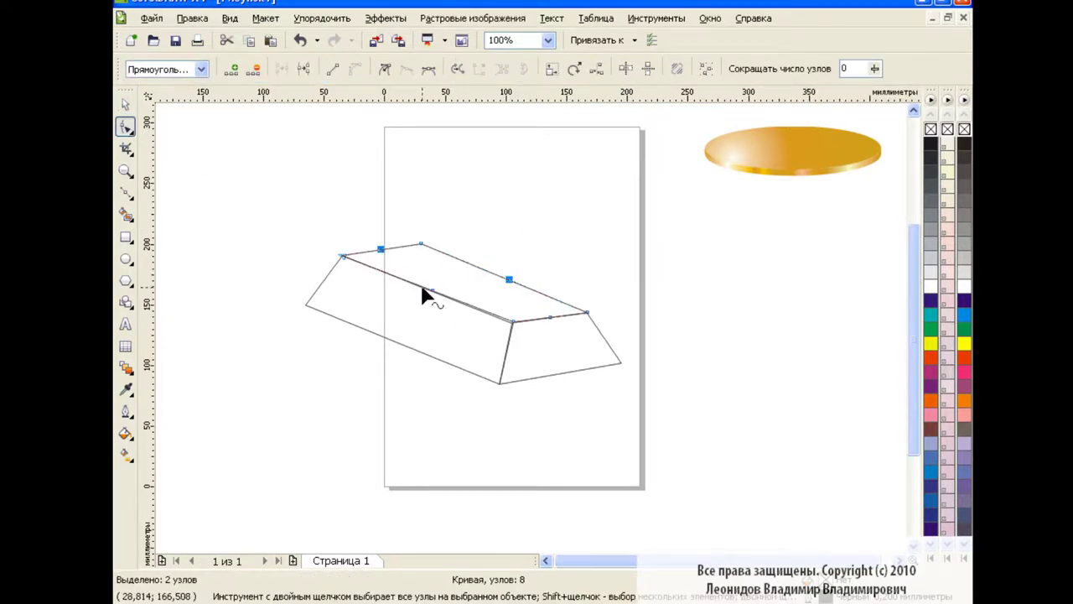
key(Delete)
drag(318, 210, 651, 369)
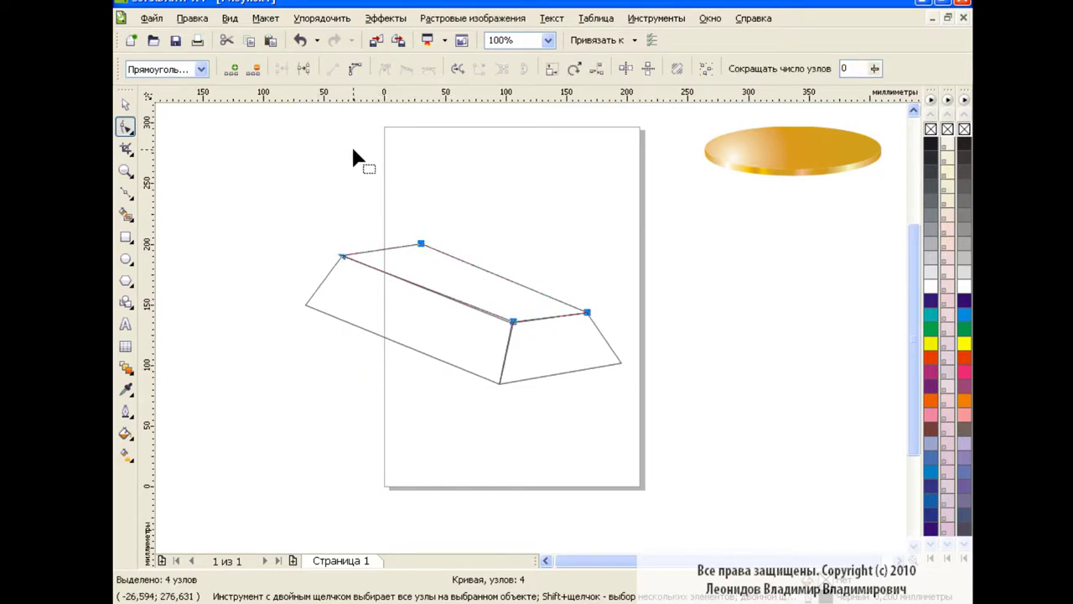
click(125, 104)
Delete the side face's three extra midpoint nodes, leaving its four corners.
click(125, 126)
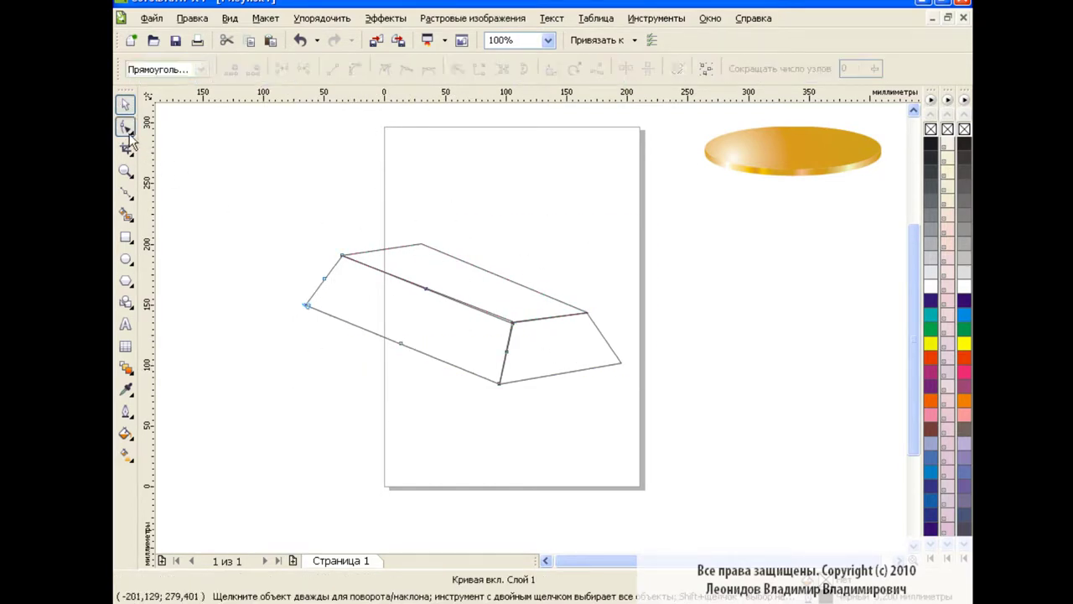
click(426, 289)
shift+click(400, 343)
shift+click(506, 352)
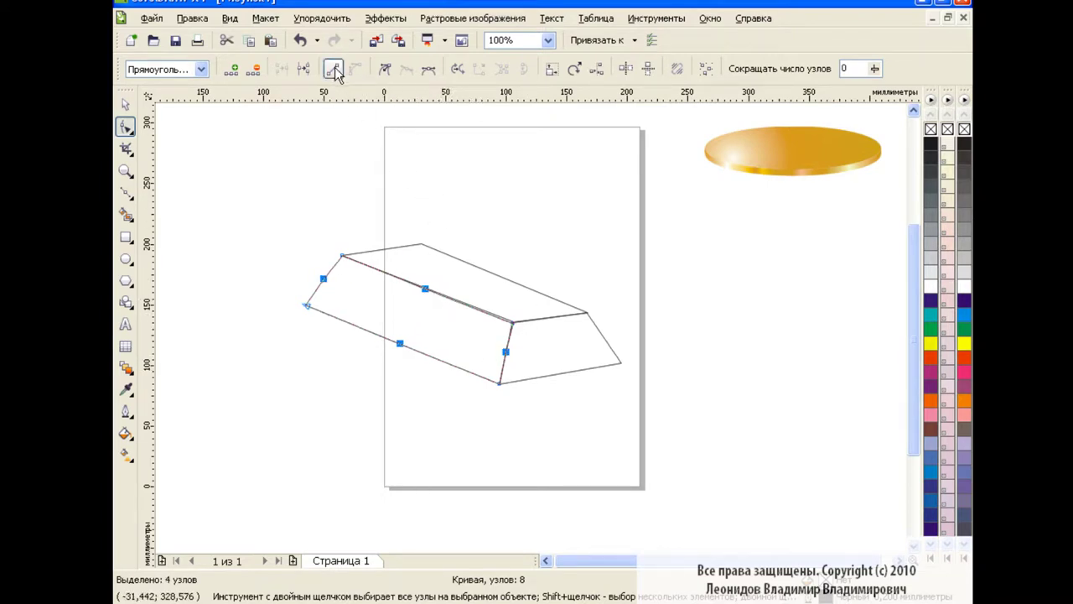
click(254, 68)
drag(271, 223, 545, 411)
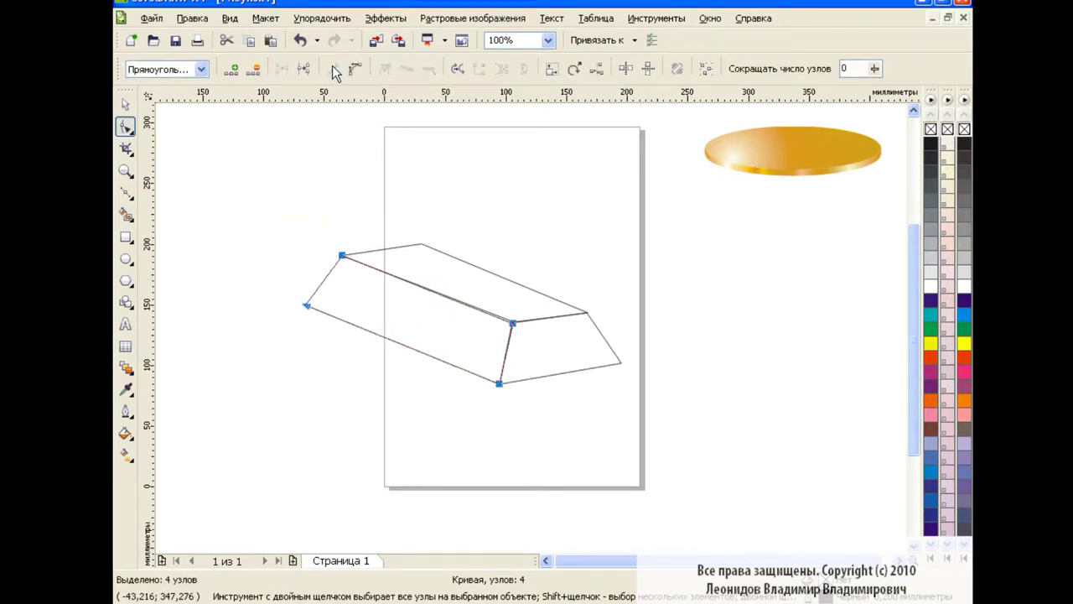
Convert the end face to curves and delete its extra midpoint nodes.
click(578, 337)
key(space)
click(842, 68)
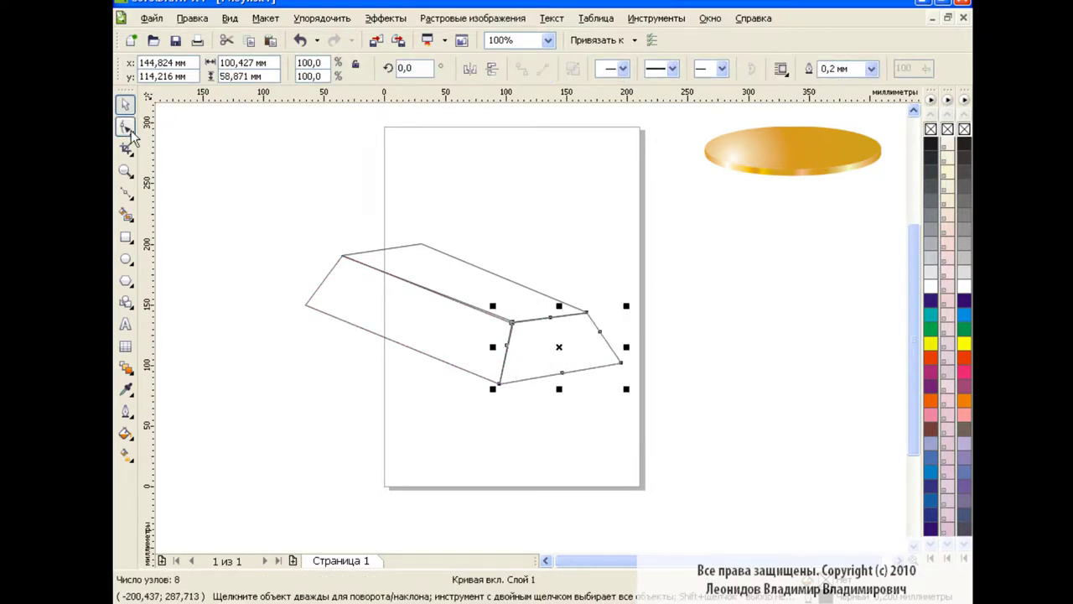
key(F10)
click(550, 317)
shift+click(506, 344)
shift+click(562, 372)
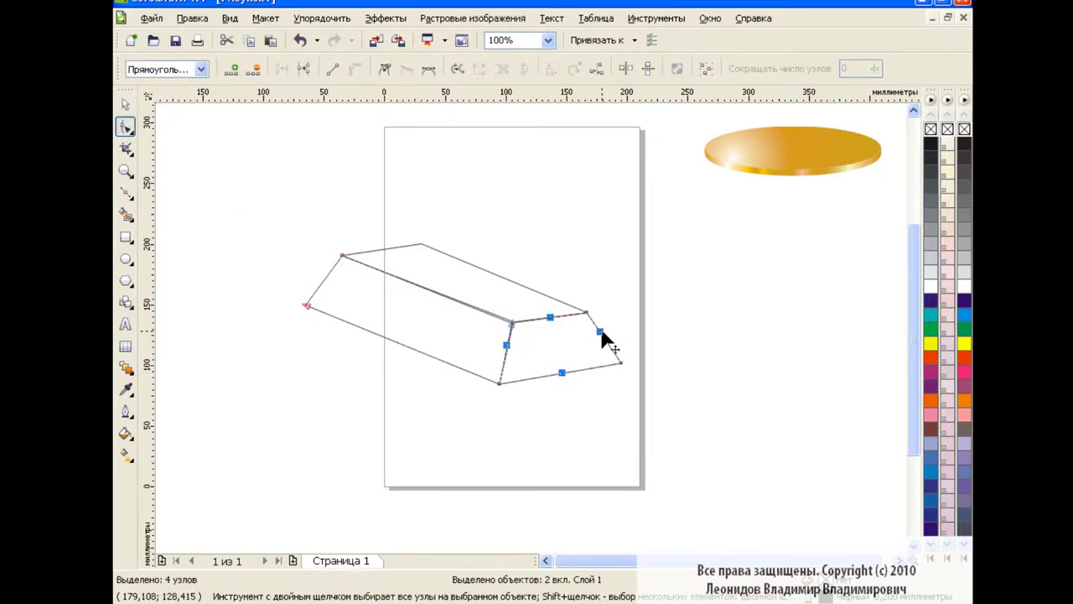
click(253, 68)
drag(712, 287, 476, 391)
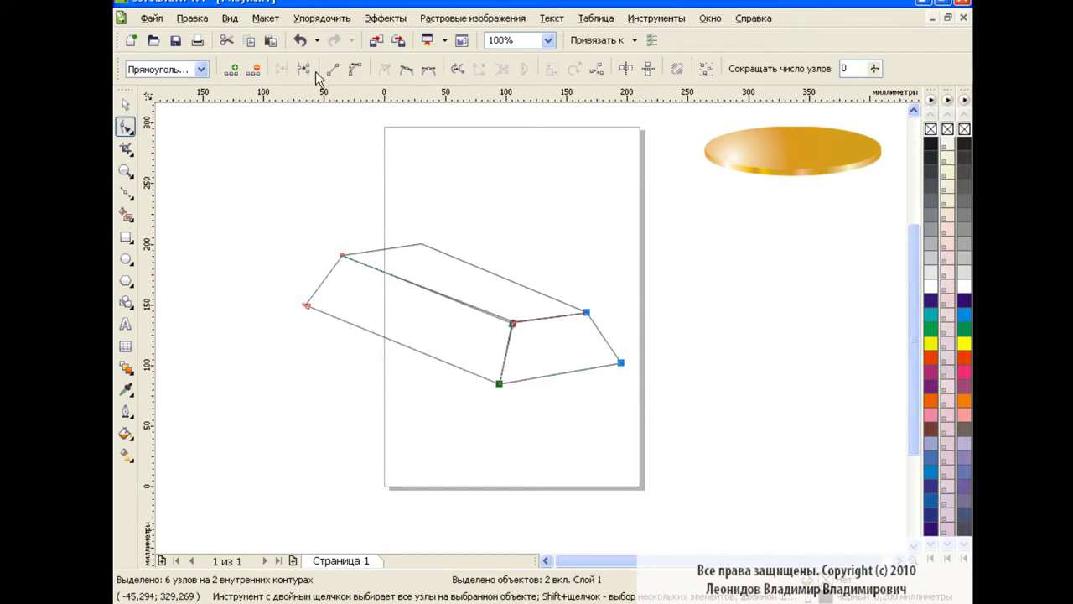
key(space)
click(547, 40)
At 400% zoom, drag the end face's corner nodes onto the top and side faces' corners.
click(511, 176)
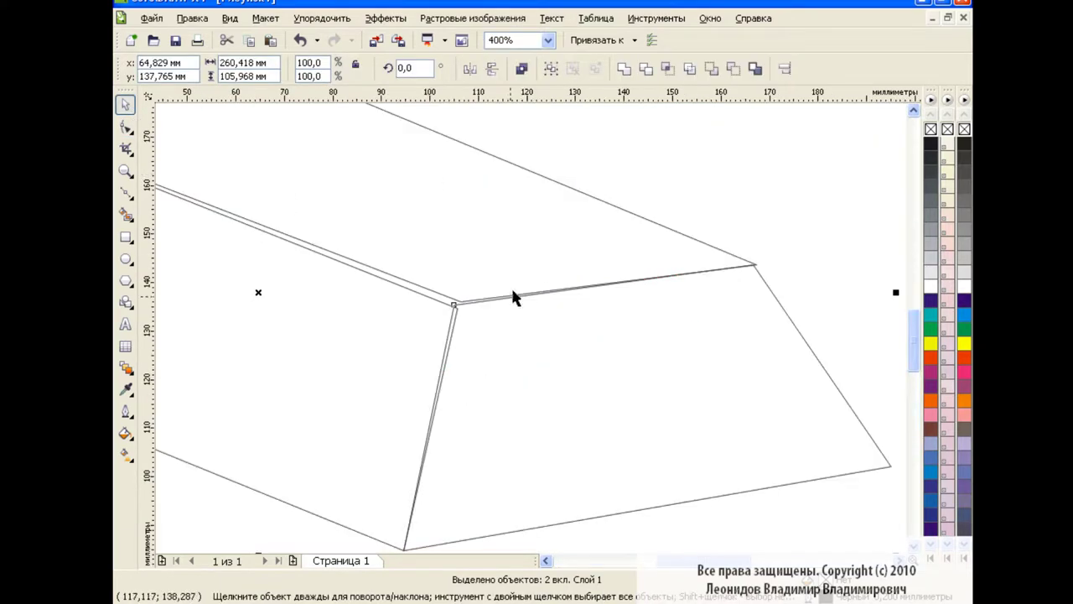
click(827, 202)
click(604, 283)
click(126, 128)
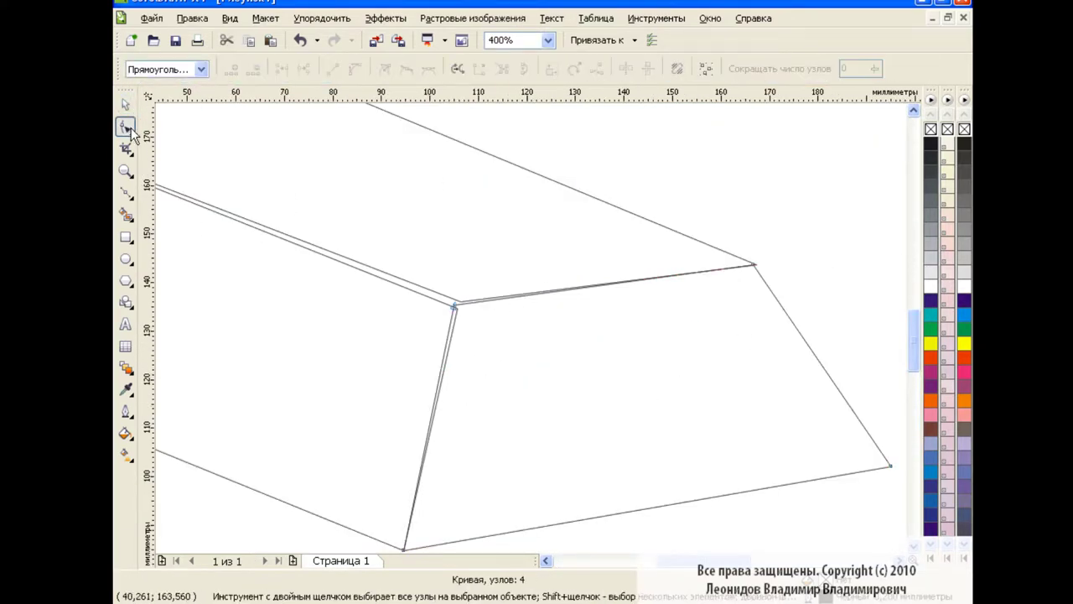
drag(454, 306, 461, 302)
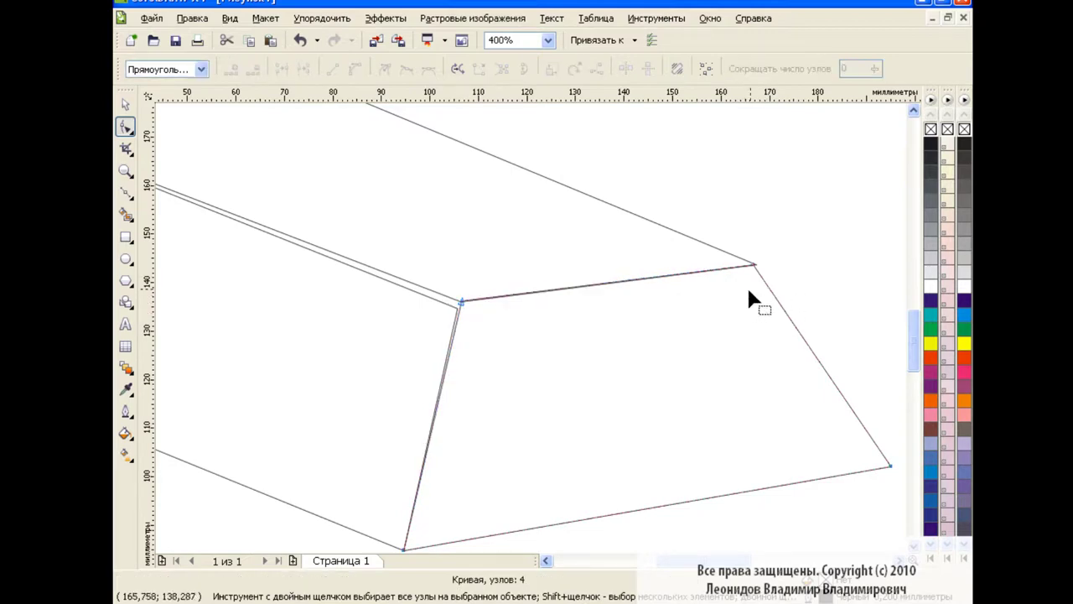
drag(754, 265, 756, 266)
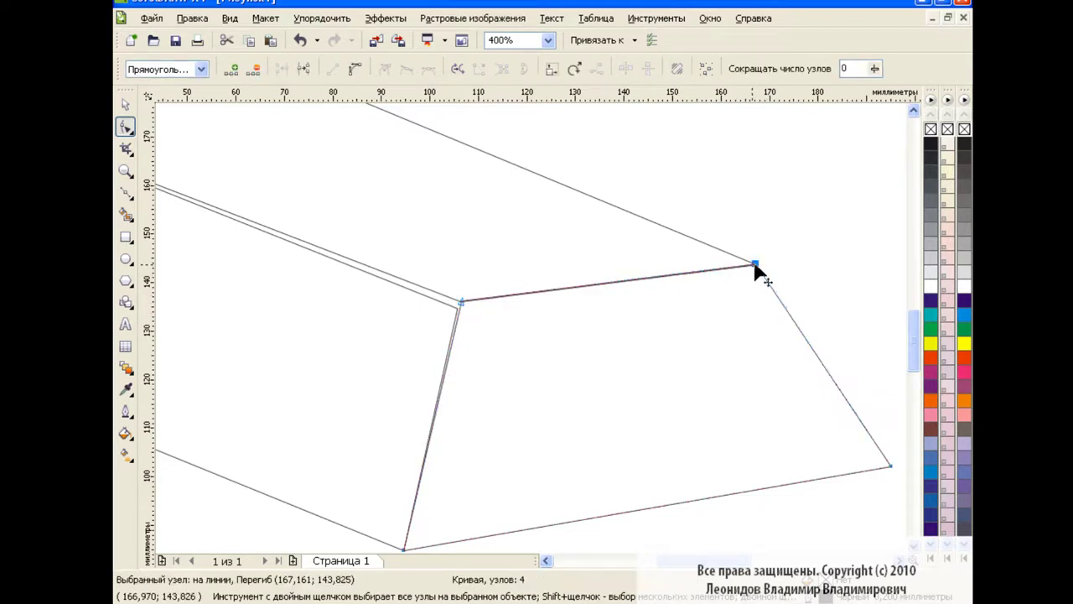
drag(462, 312, 462, 309)
drag(671, 560, 621, 560)
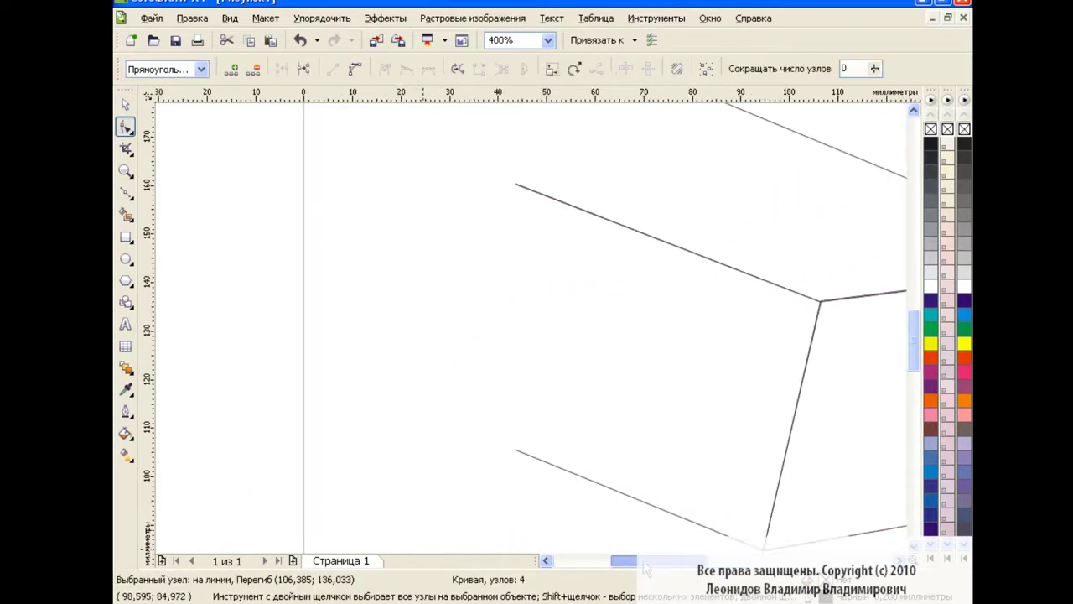
drag(914, 352, 912, 310)
click(211, 334)
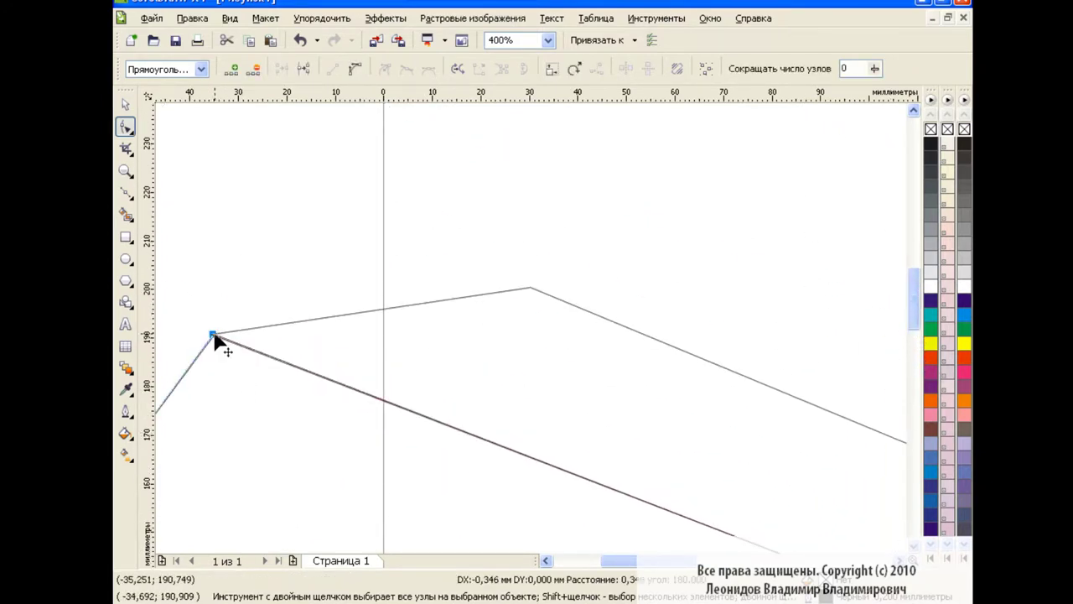
key(space)
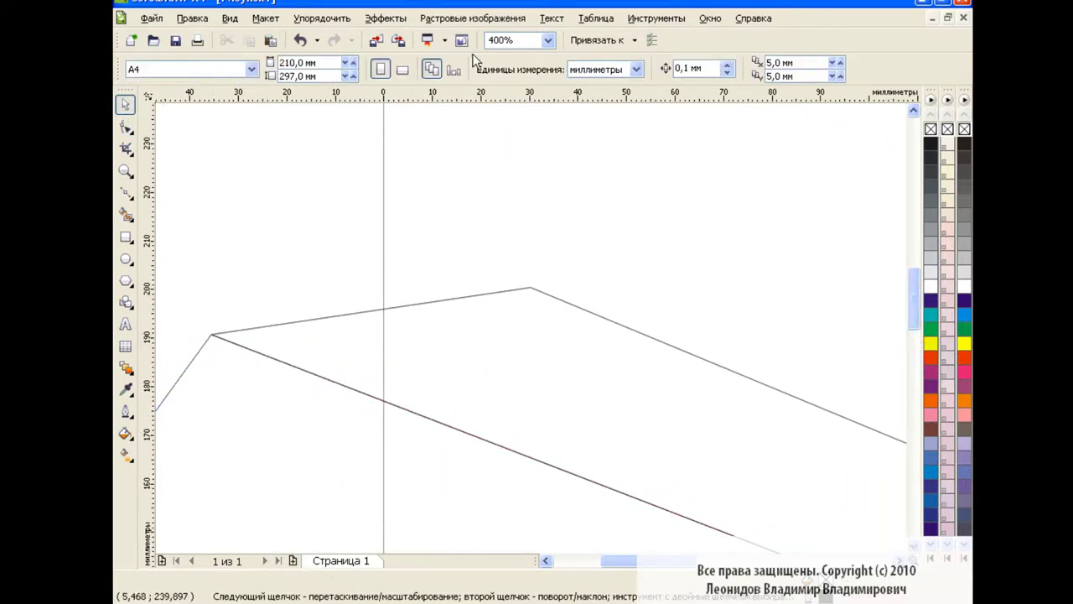
click(548, 41)
click(513, 130)
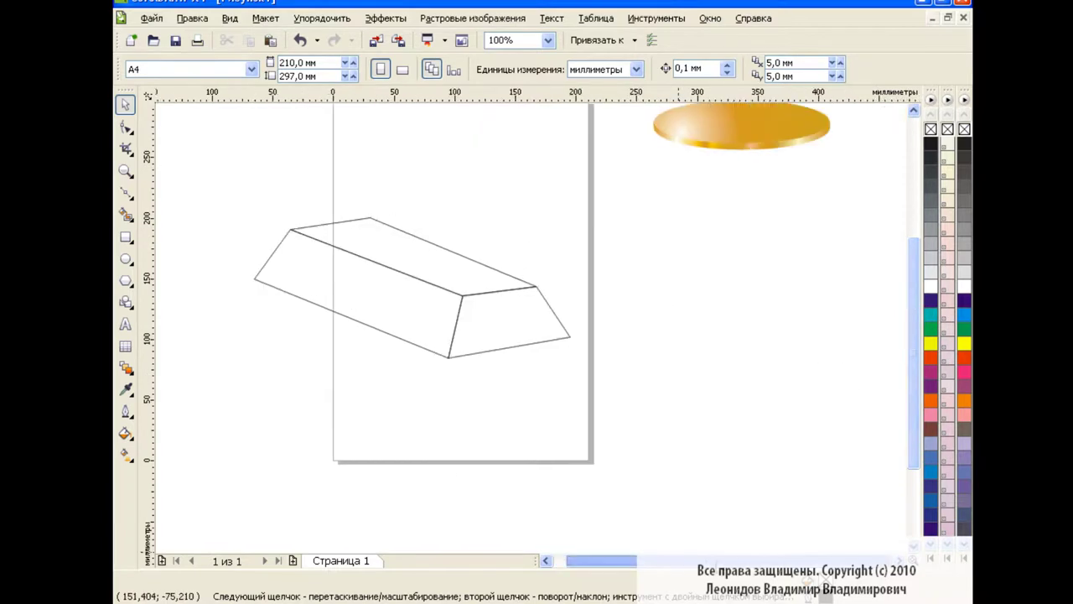
Copy the bar's long front face and place two overlapping pasted copies right of the page.
drag(601, 561, 570, 561)
drag(914, 404, 914, 375)
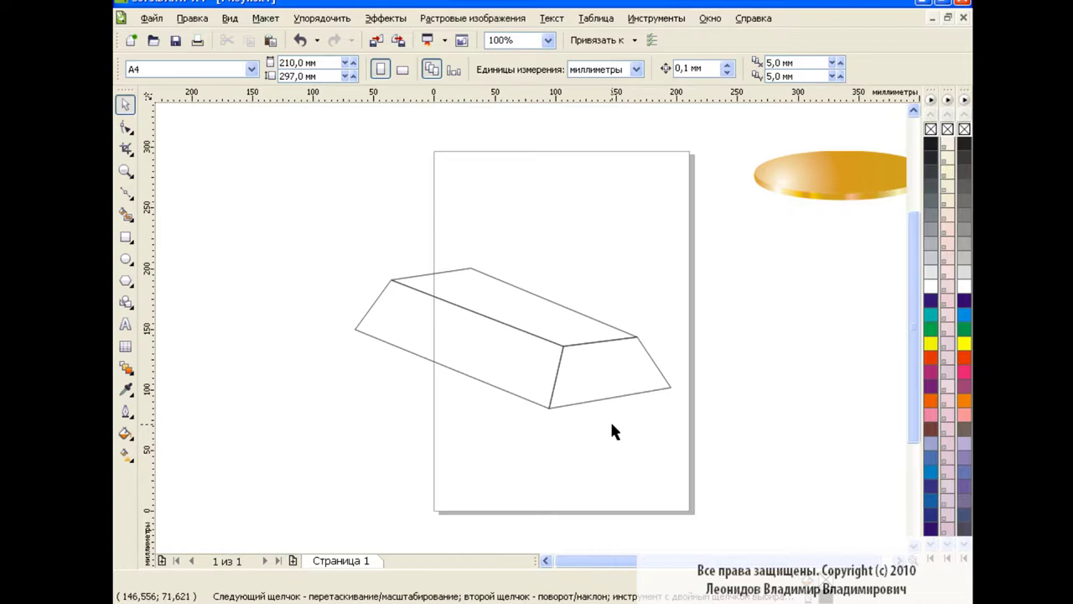
click(491, 357)
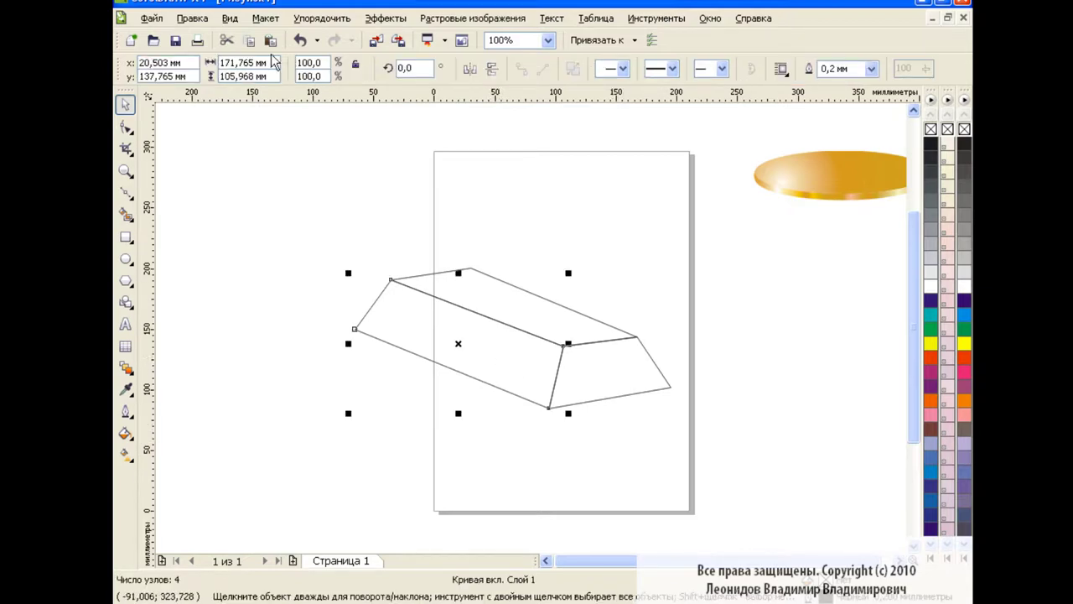
click(249, 40)
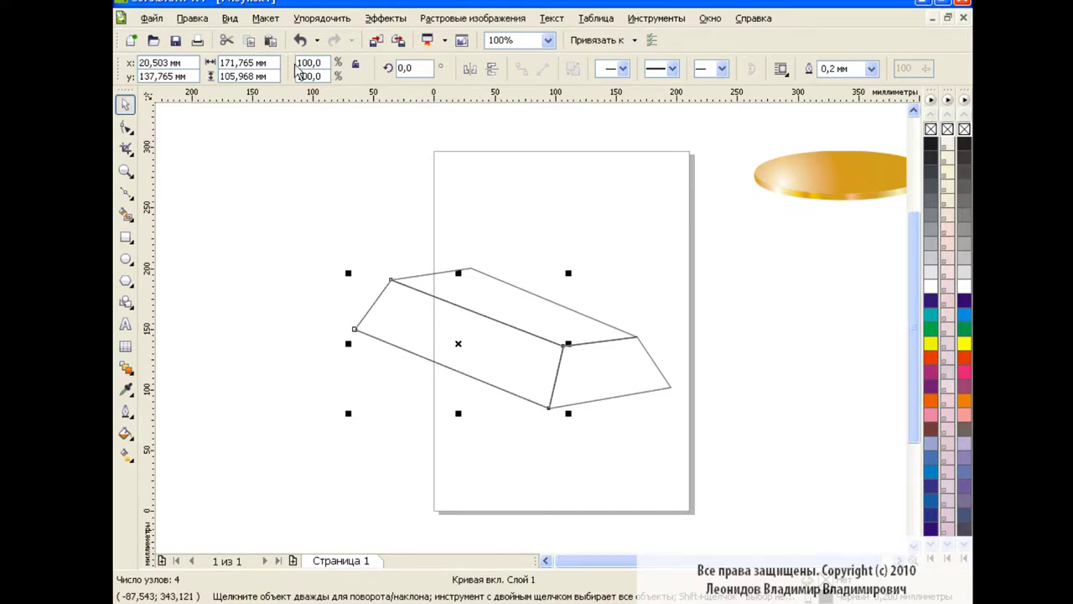
scroll(358, 345, right, 3)
drag(358, 346, 680, 376)
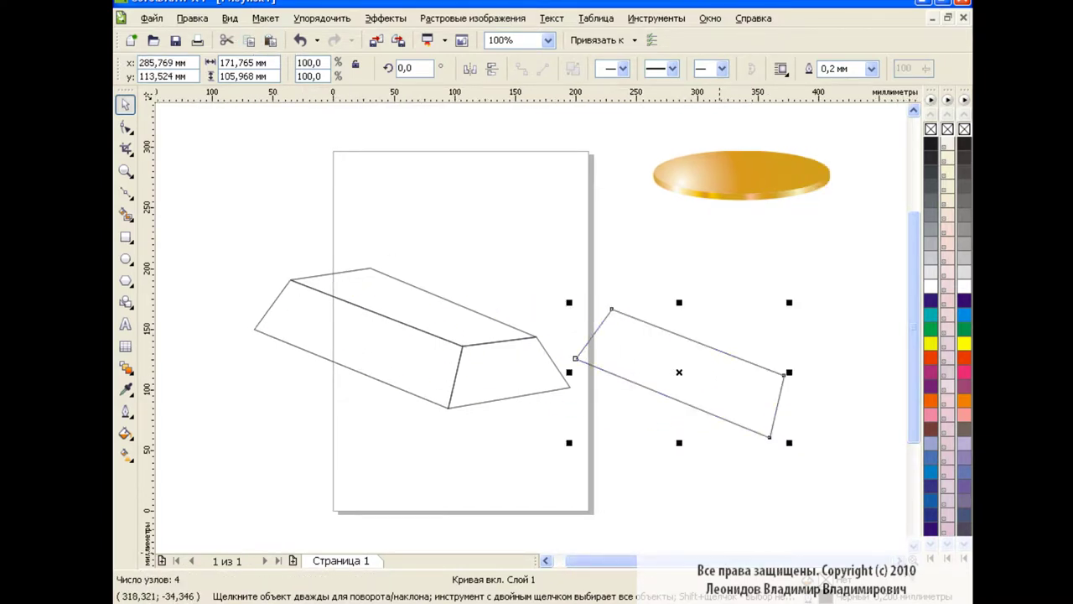
scroll(587, 353, right, 6)
click(270, 41)
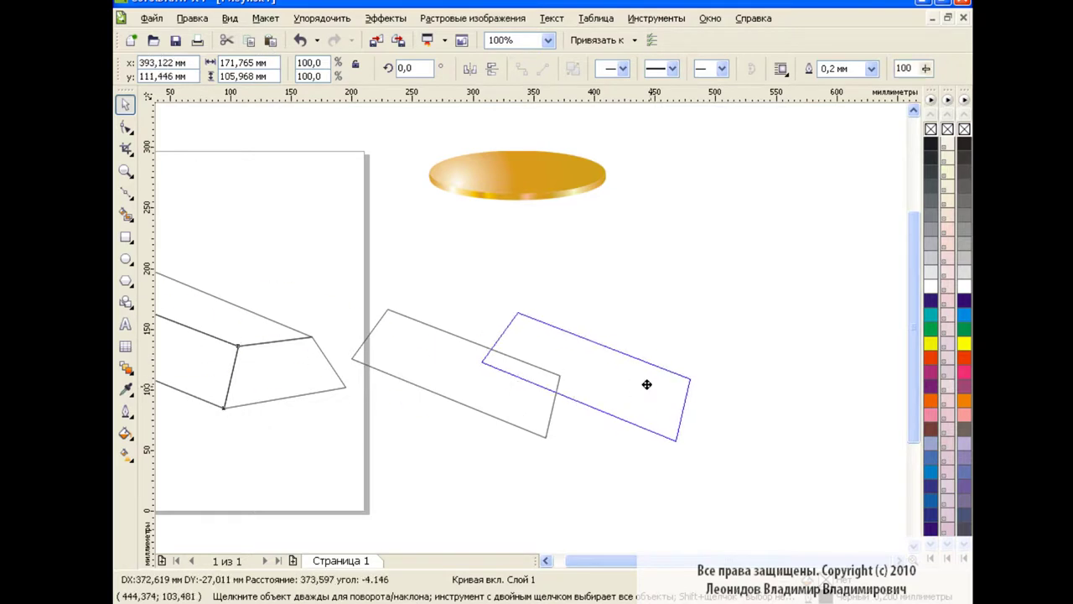
drag(199, 355, 597, 374)
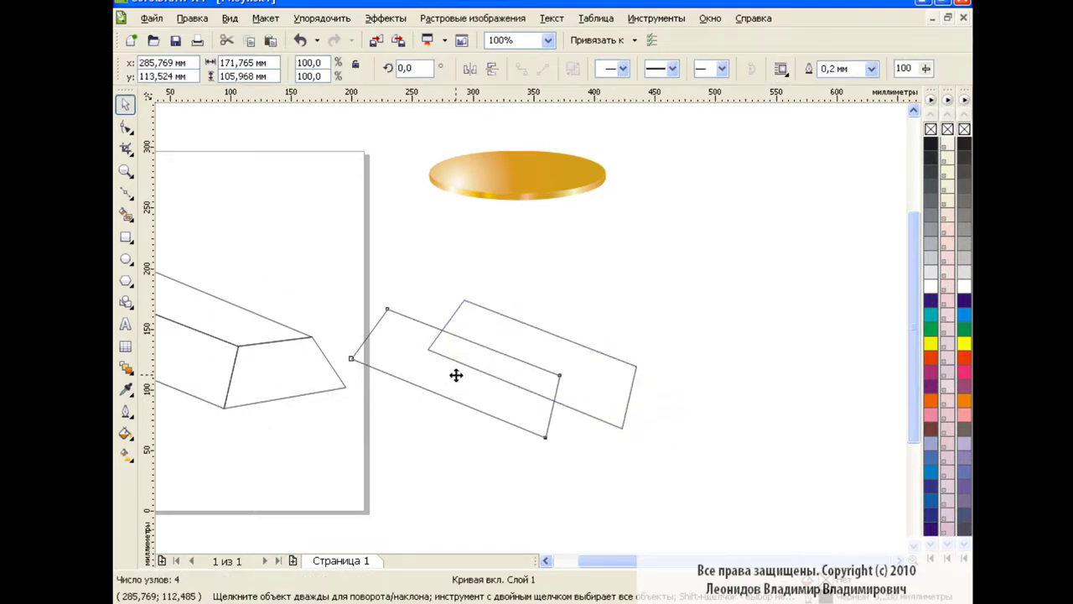
drag(456, 374, 627, 359)
Drag the right copy's right-end corner nodes outward and up into a longer slanted tip.
click(633, 348)
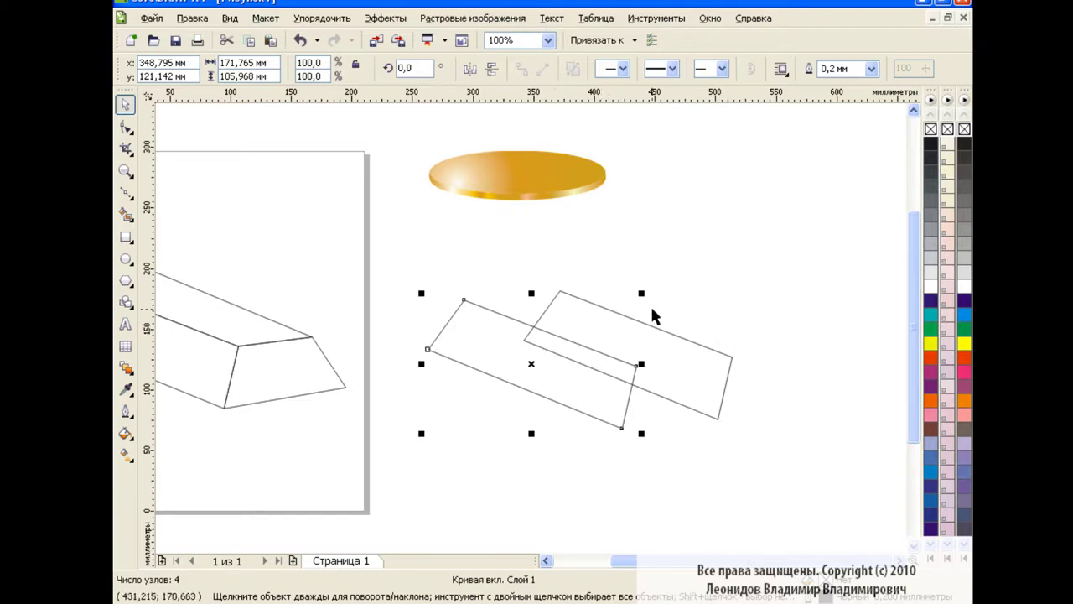
click(126, 127)
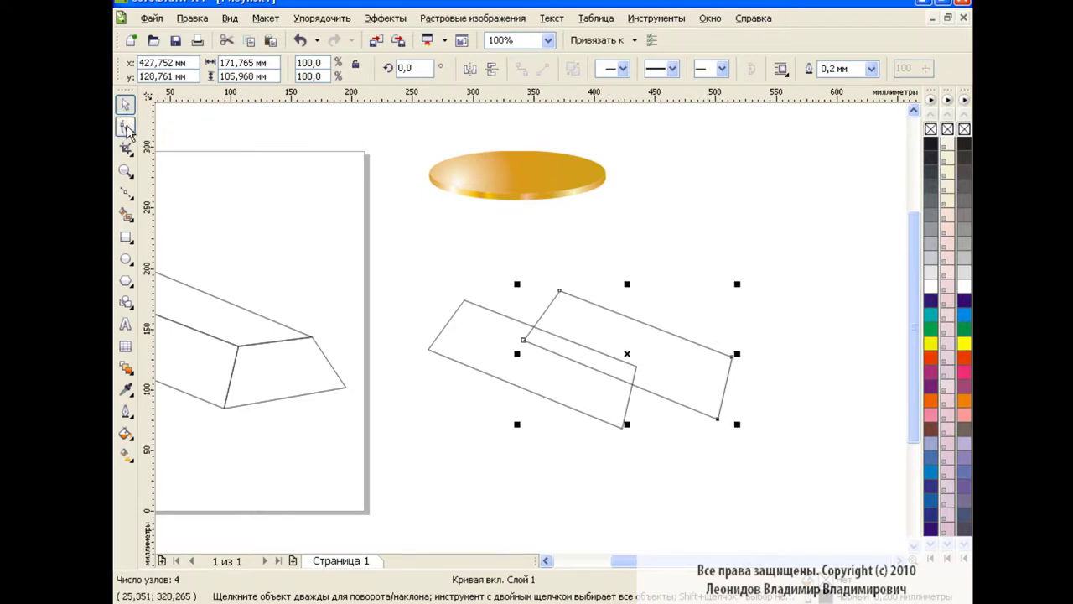
click(719, 419)
drag(719, 418, 754, 417)
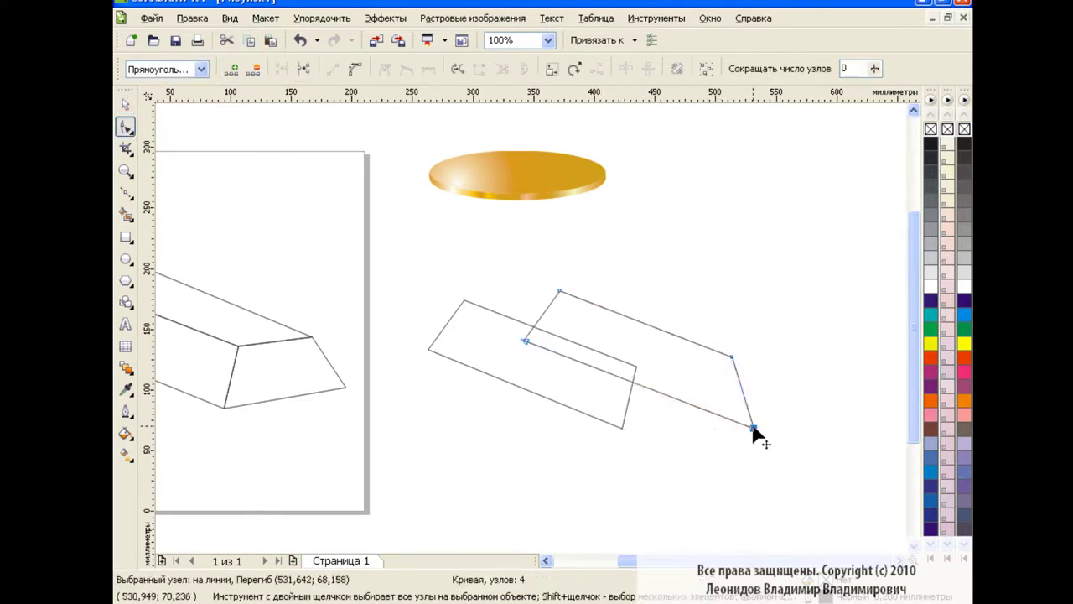
drag(732, 357, 720, 351)
drag(752, 416, 758, 412)
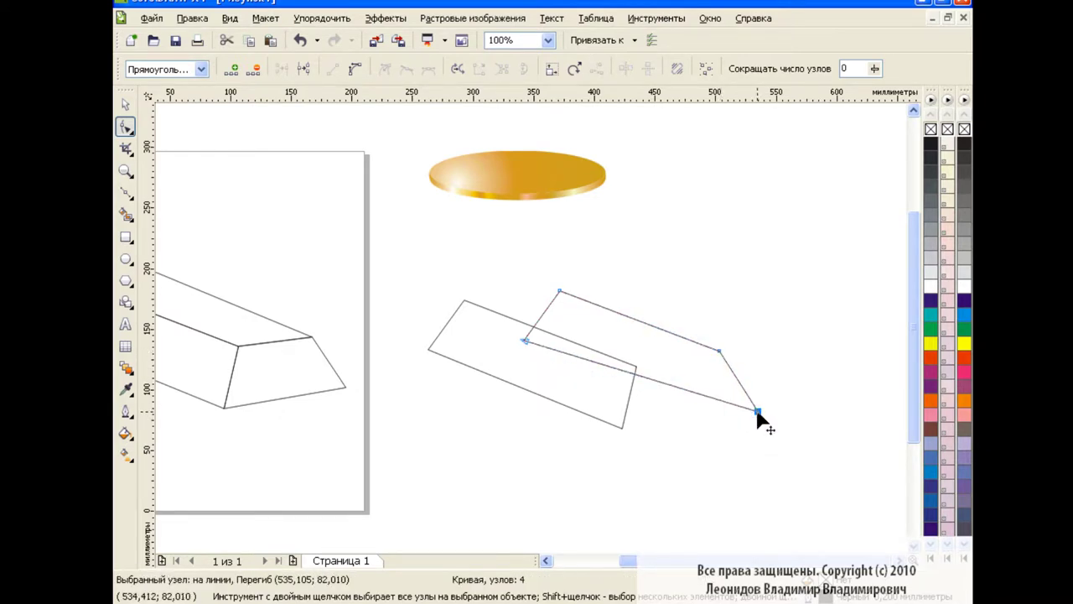
key(space)
click(494, 446)
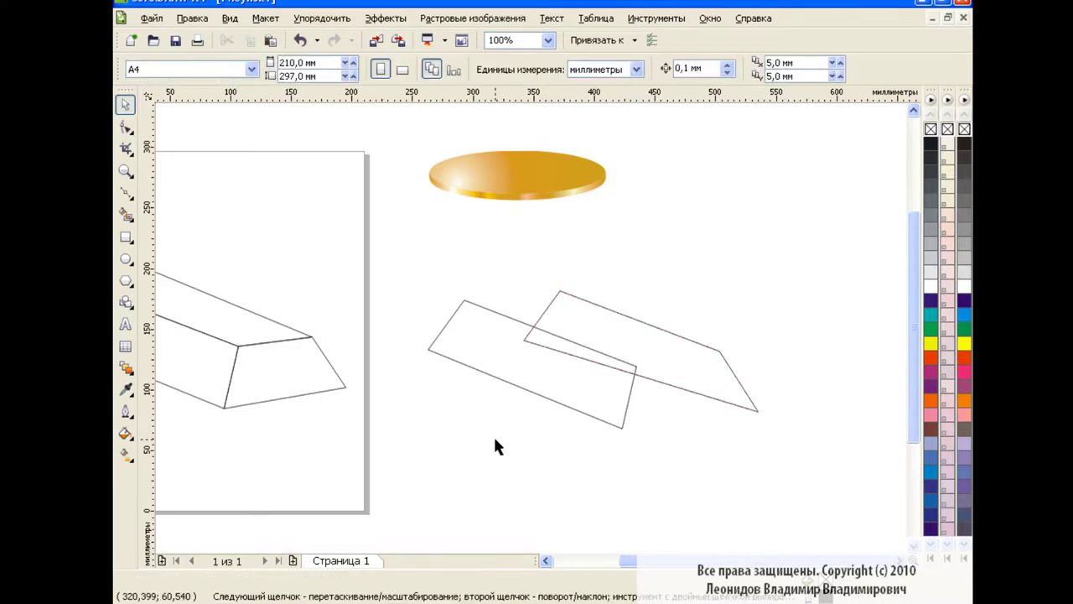
click(631, 371)
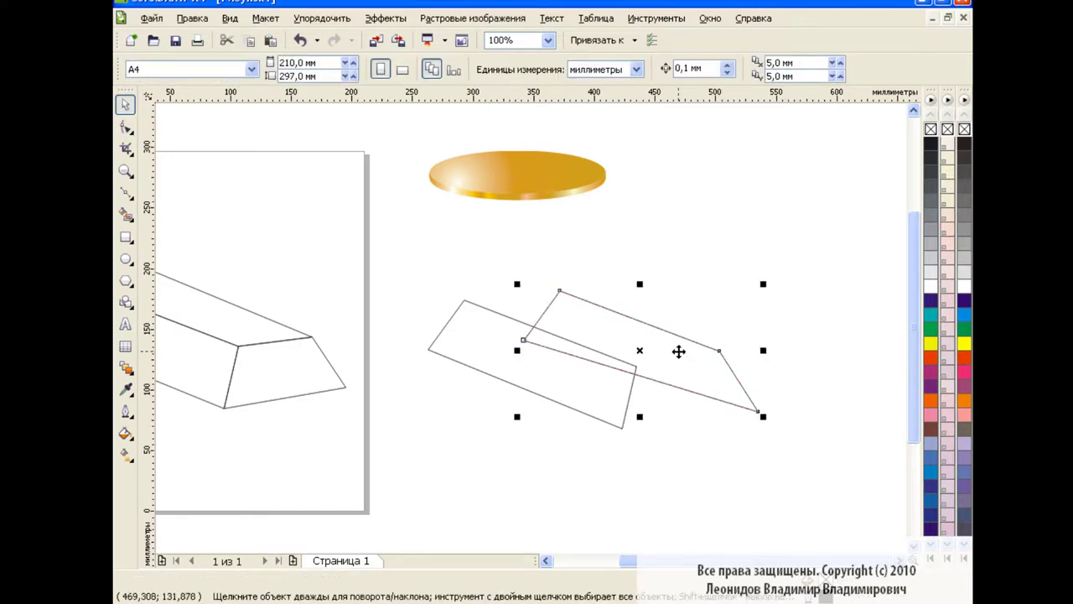
Fill the right copy with the Cylindrical gold 02 fountain fill at -180°.
click(126, 434)
click(180, 460)
click(521, 412)
drag(599, 438, 602, 501)
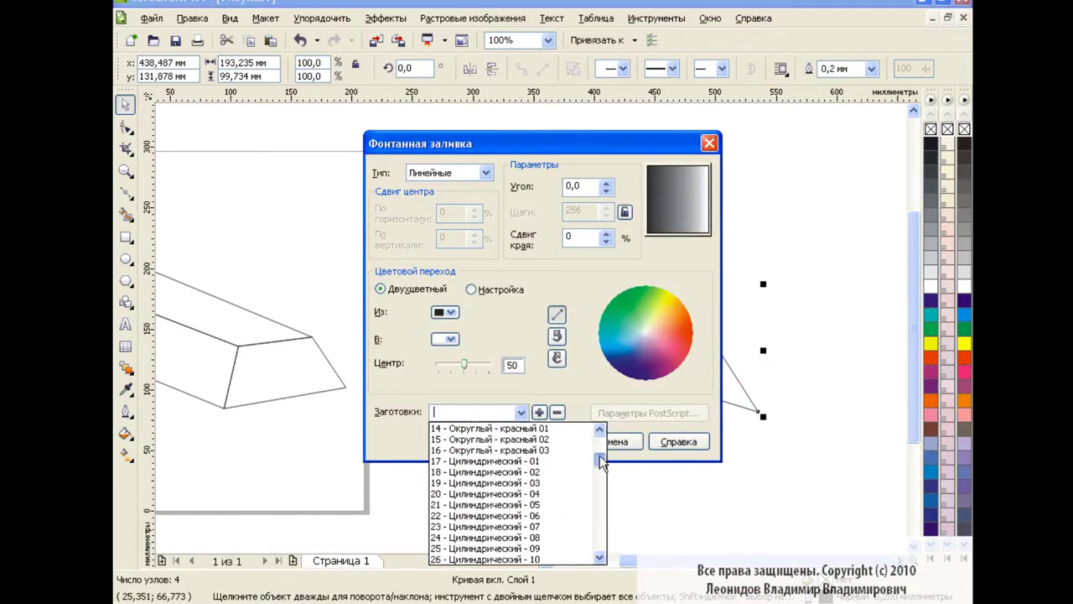
click(537, 494)
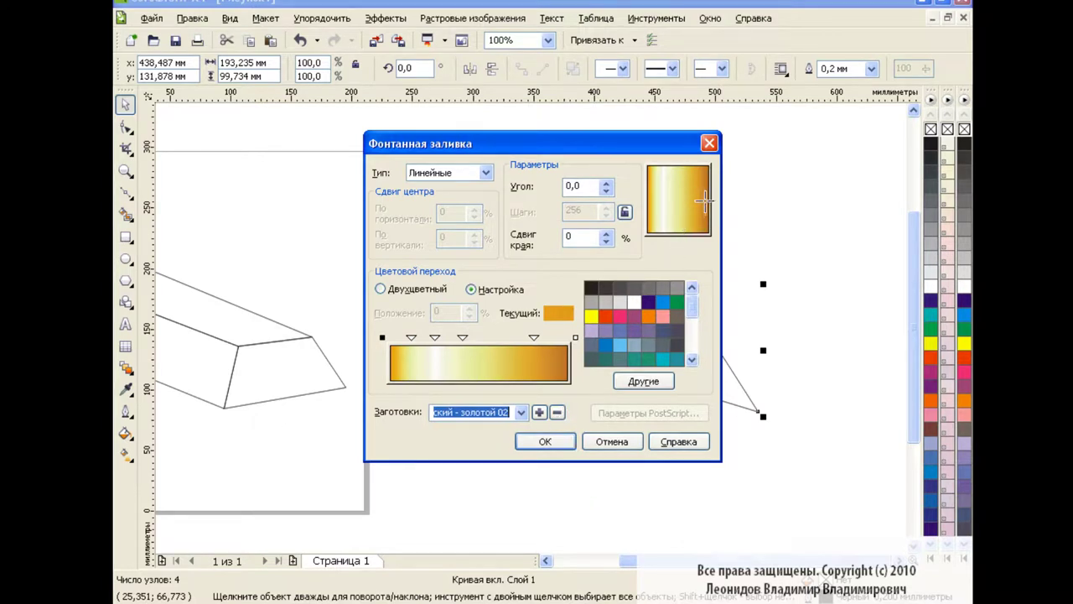
drag(705, 200, 644, 198)
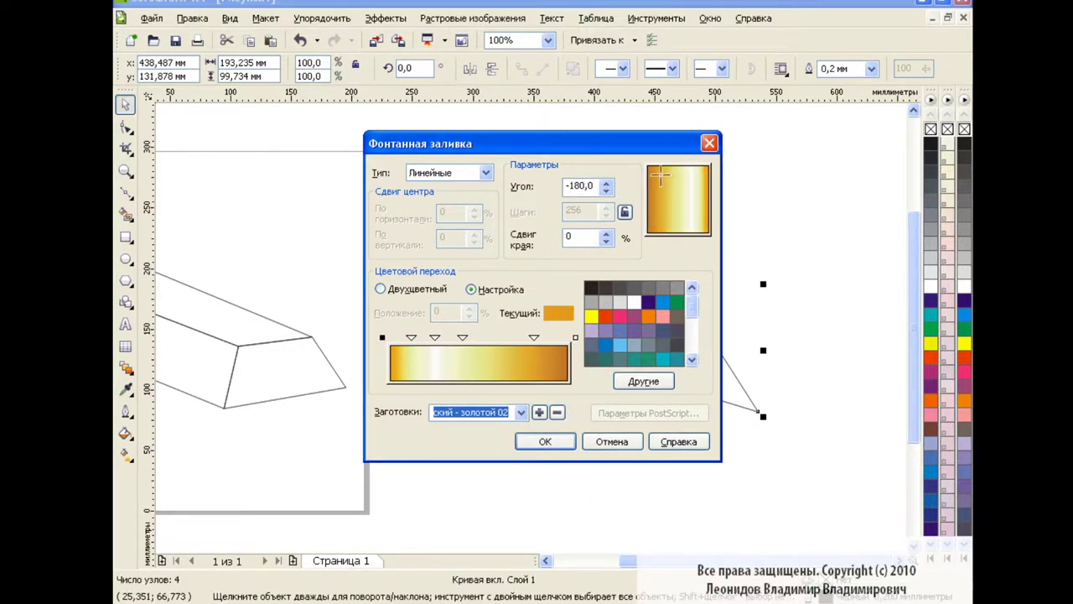
click(545, 441)
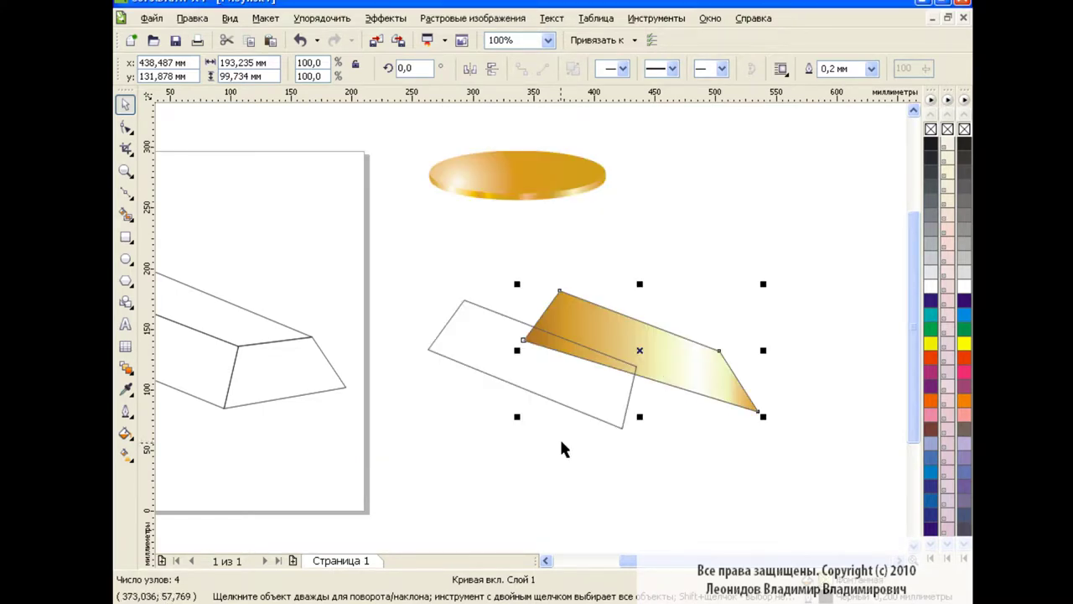
Give the left copy the Cylindrical gold 02 fountain fill at about -178.8°.
click(572, 410)
click(126, 434)
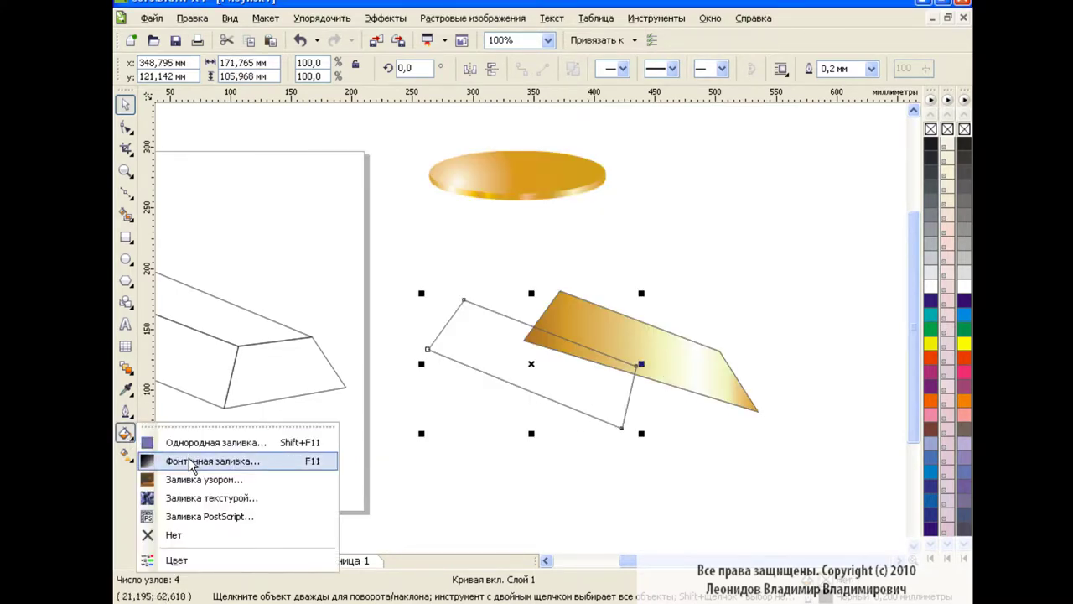
click(193, 460)
click(521, 412)
drag(601, 436, 593, 492)
click(570, 448)
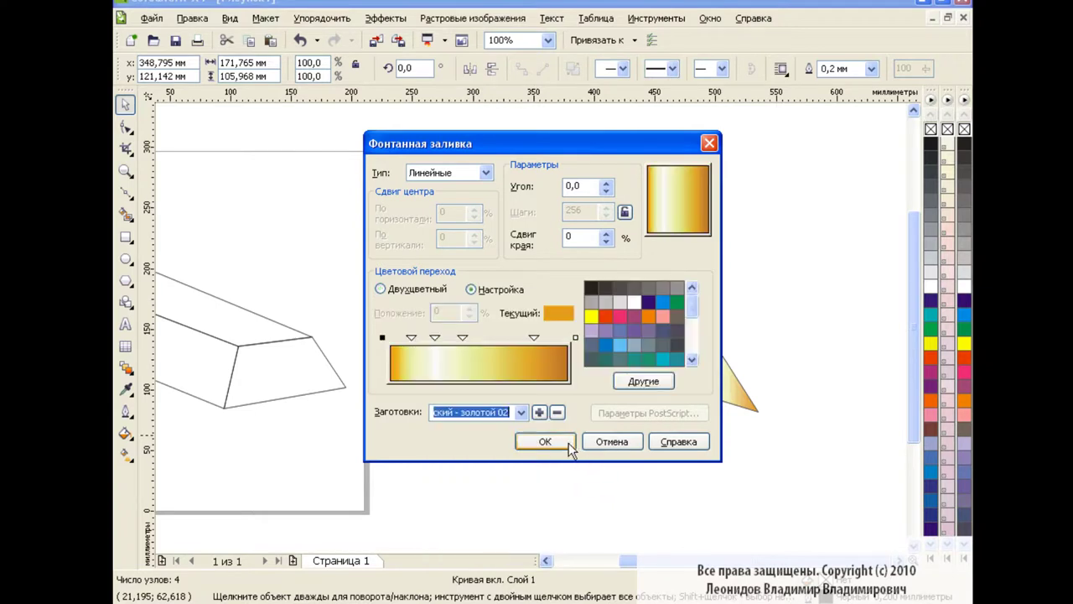
drag(657, 193, 644, 197)
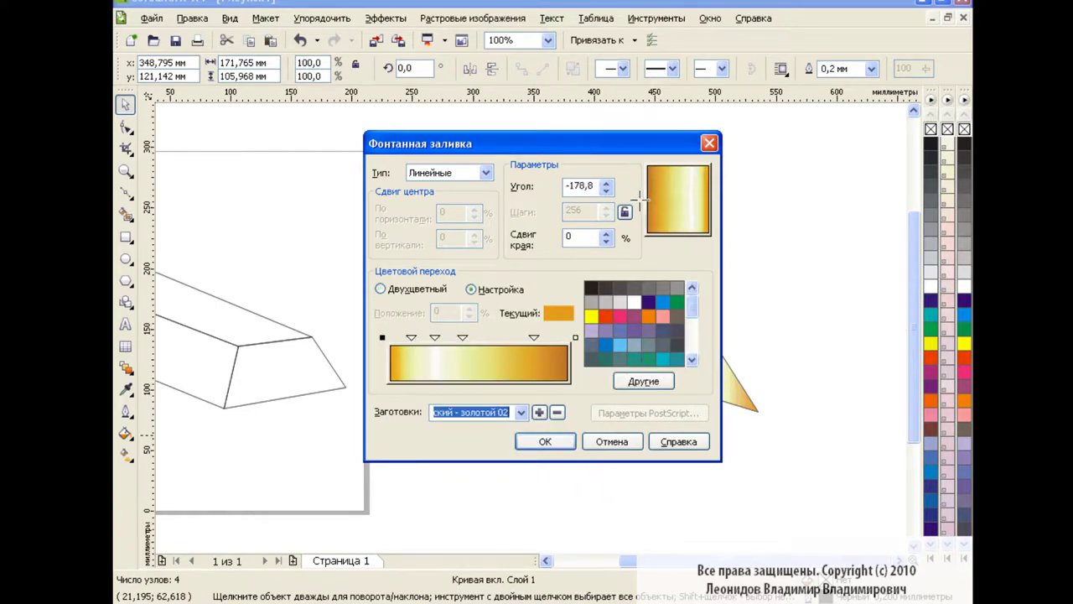
Change the left copy's gradient start colour to a light beige and apply it.
click(384, 338)
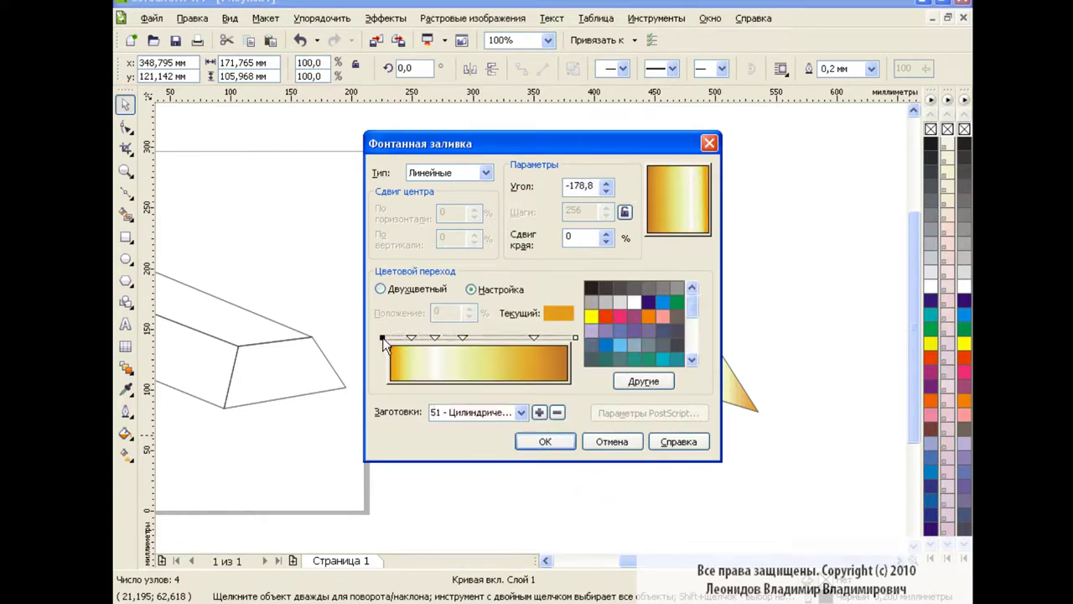
click(635, 302)
click(656, 385)
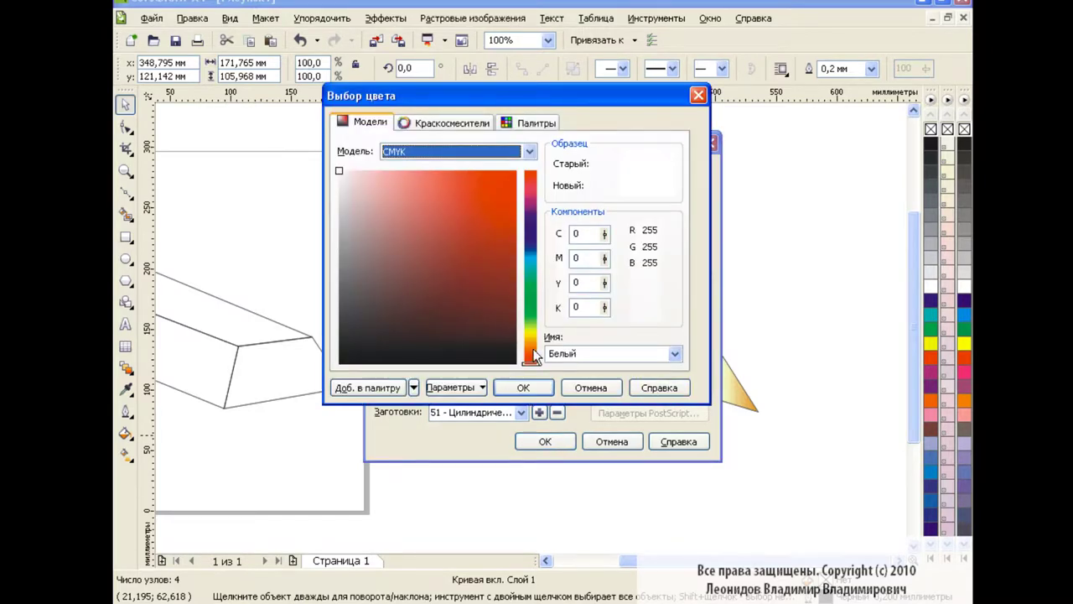
click(532, 323)
click(371, 179)
click(541, 387)
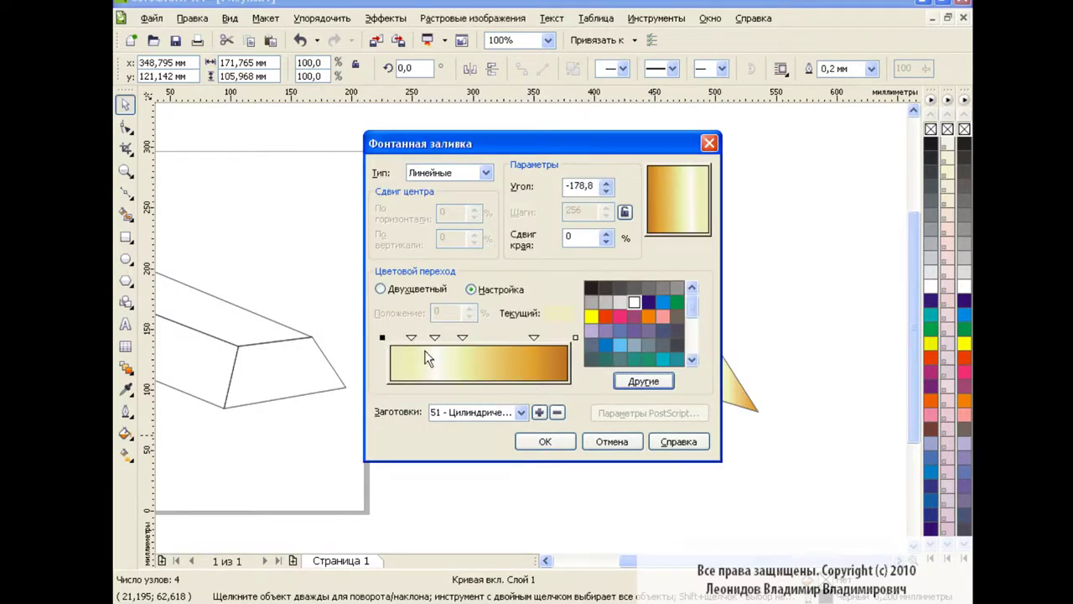
click(545, 441)
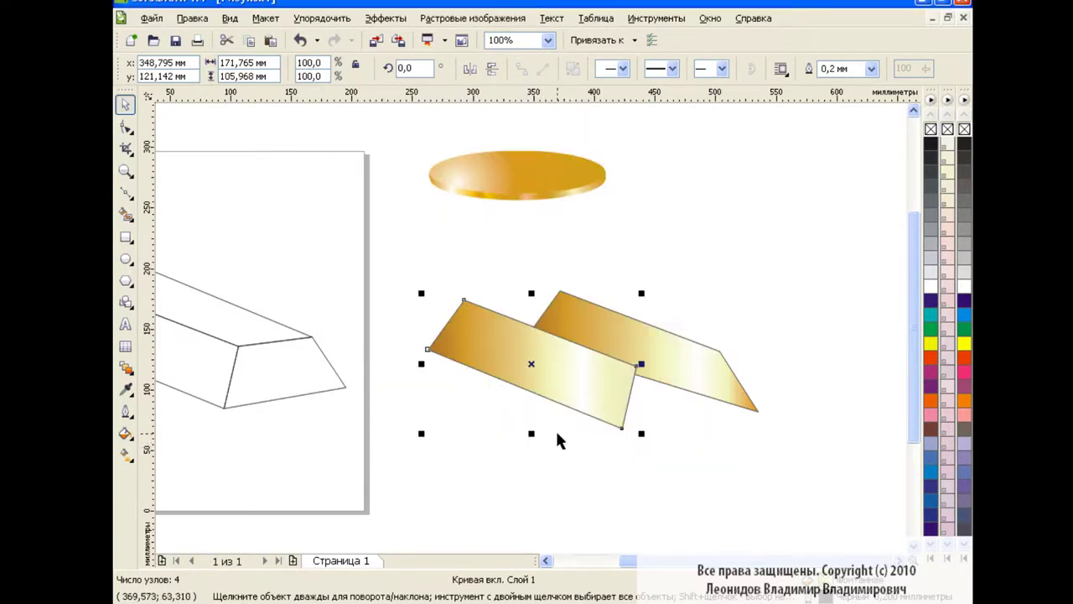
click(126, 366)
click(191, 374)
Blend the left gold face into the right one and remove the outlines.
drag(514, 384, 671, 373)
right_click(965, 130)
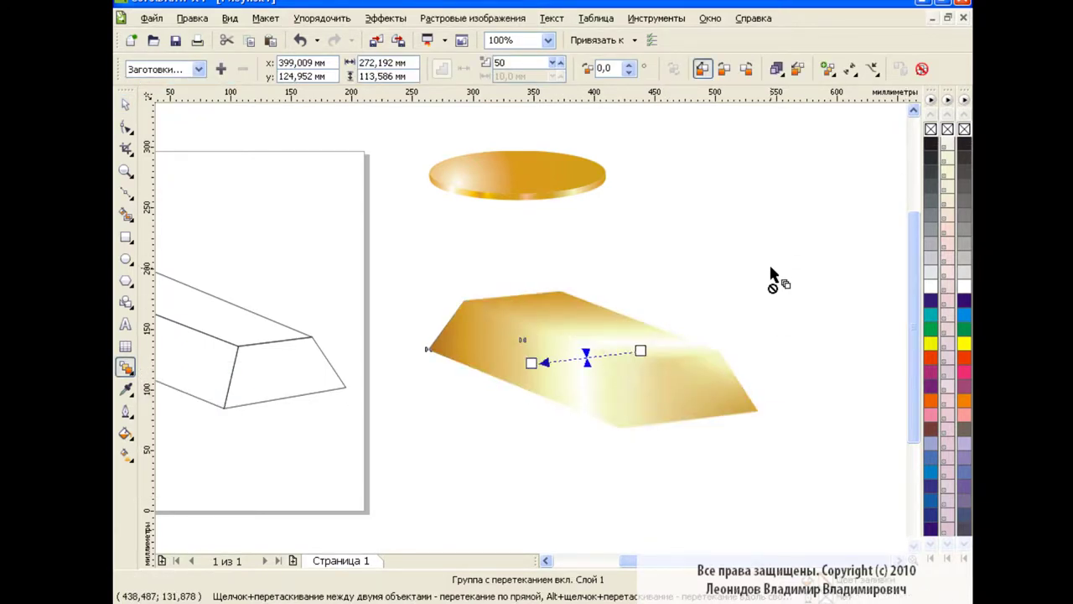
key(space)
click(570, 485)
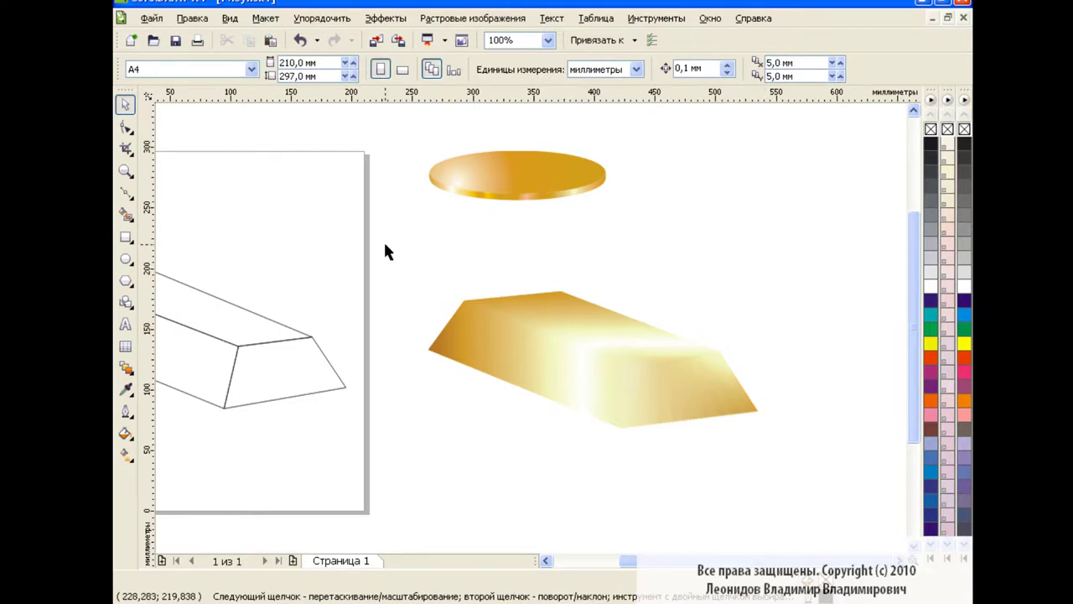
Remove the 25% colour stop from the gold bar's fountain fill for a softer highlight.
click(575, 377)
click(125, 433)
click(192, 462)
click(435, 339)
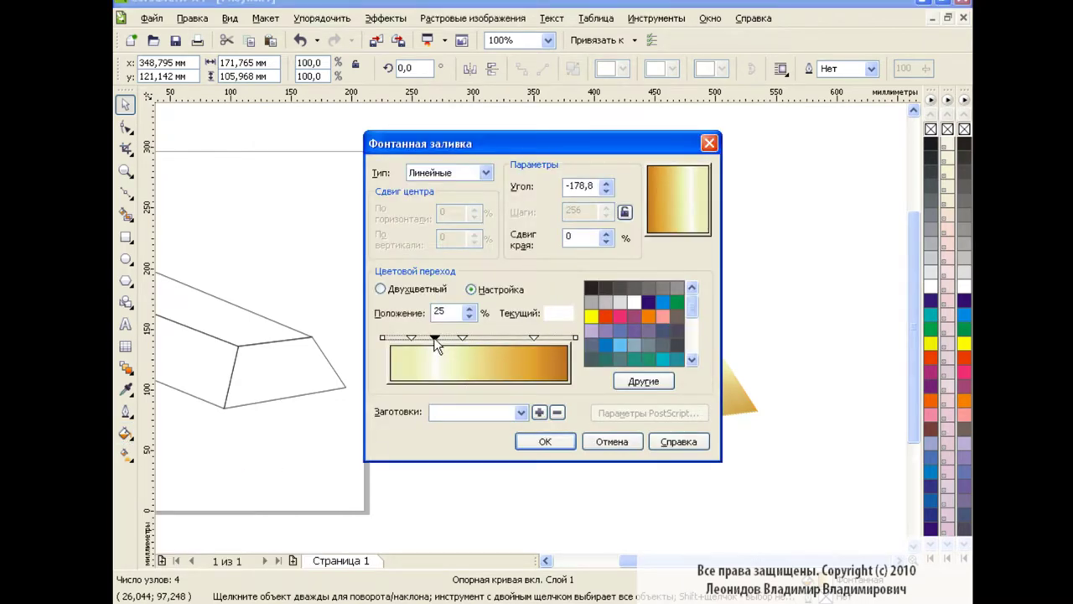
click(644, 381)
double_click(434, 337)
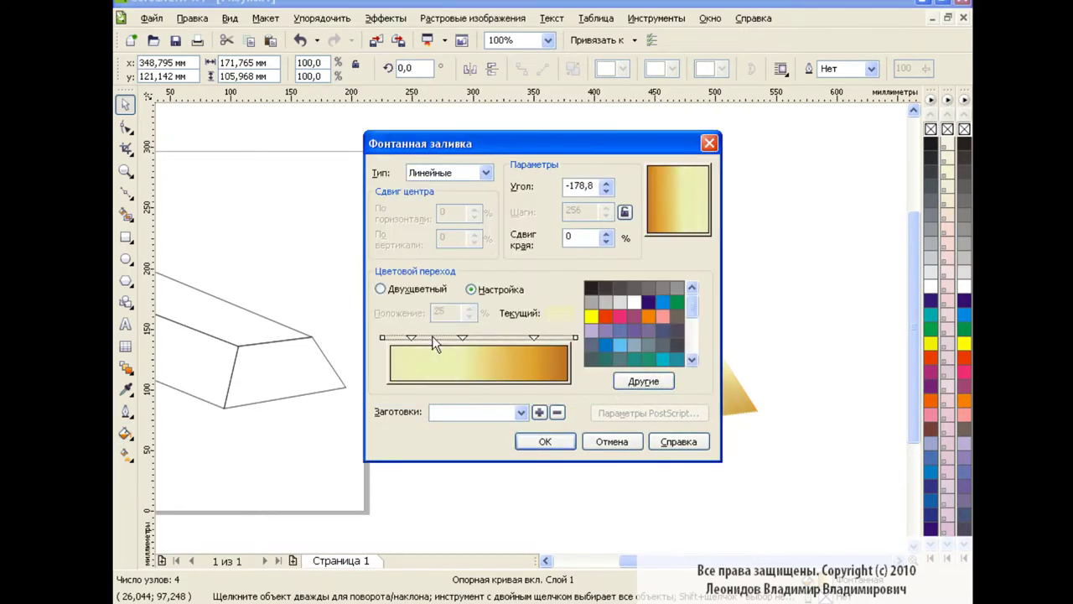
click(557, 441)
Select the whole gold bar and break it apart with Arrange > Break Apart.
click(577, 460)
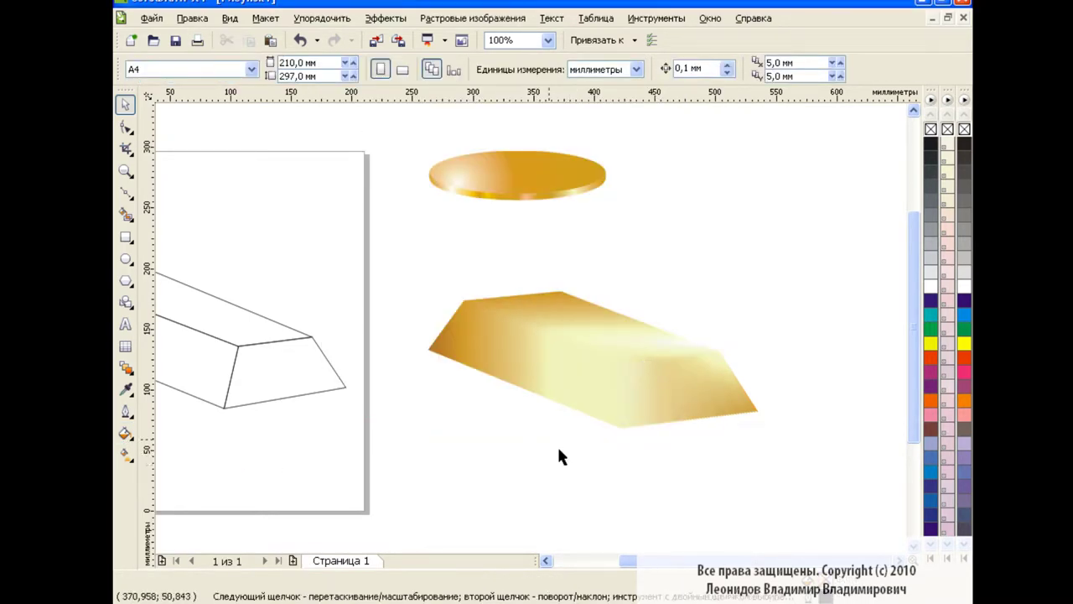
drag(384, 233, 801, 469)
click(321, 17)
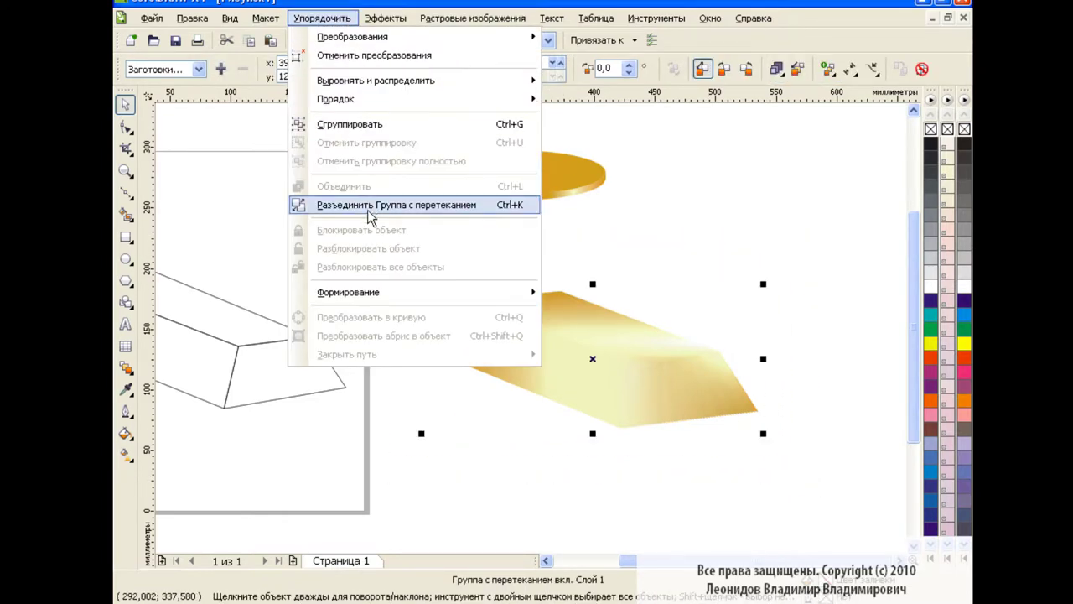
click(369, 217)
Give the outlined bar's front end face a Custom fountain fill.
scroll(663, 569, left, 3)
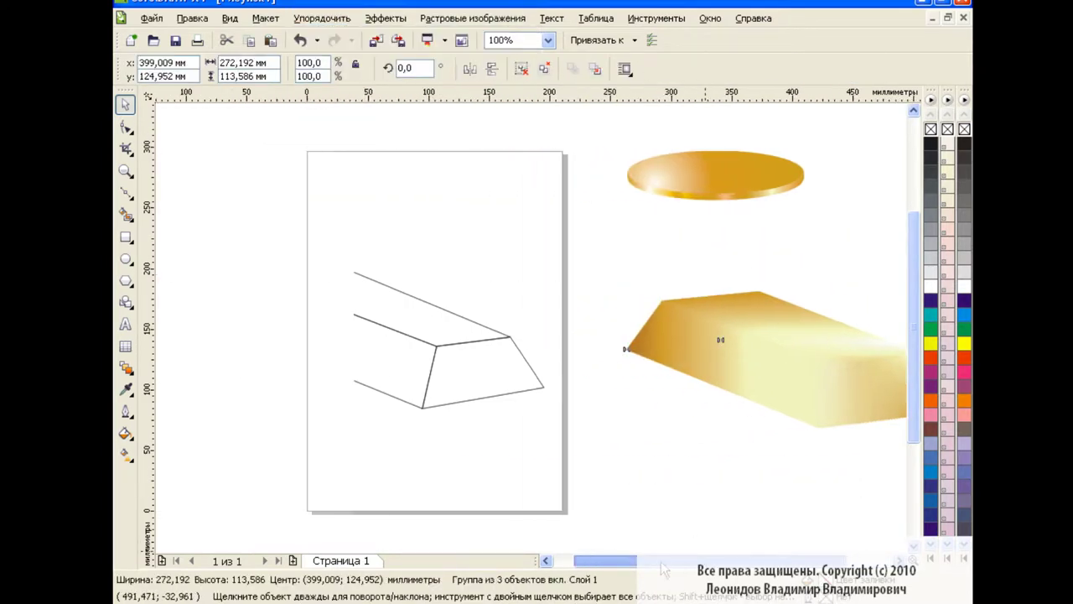
click(550, 223)
click(546, 560)
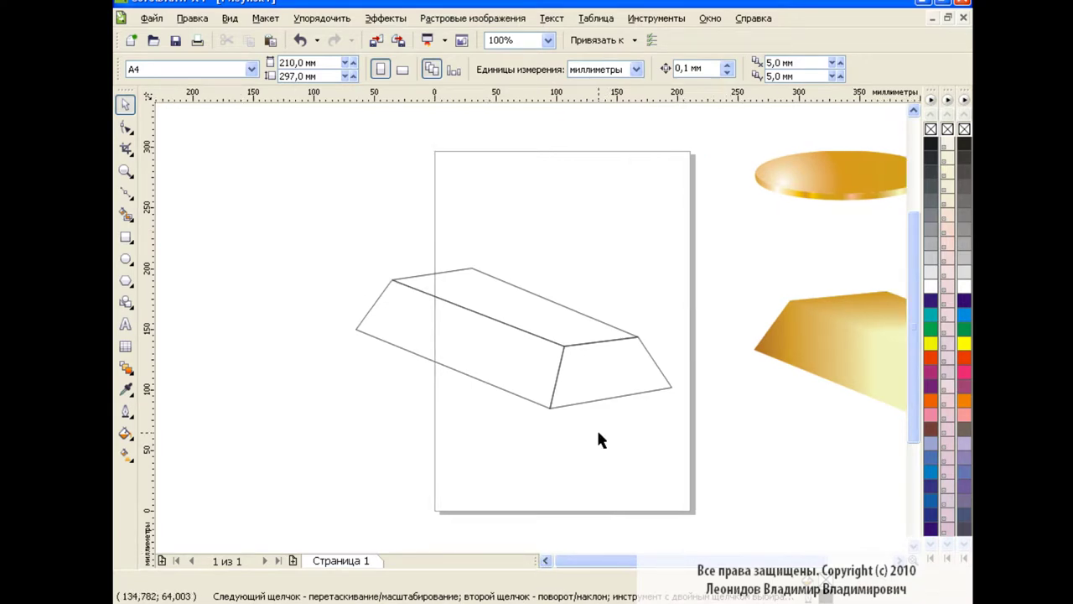
click(616, 392)
click(125, 433)
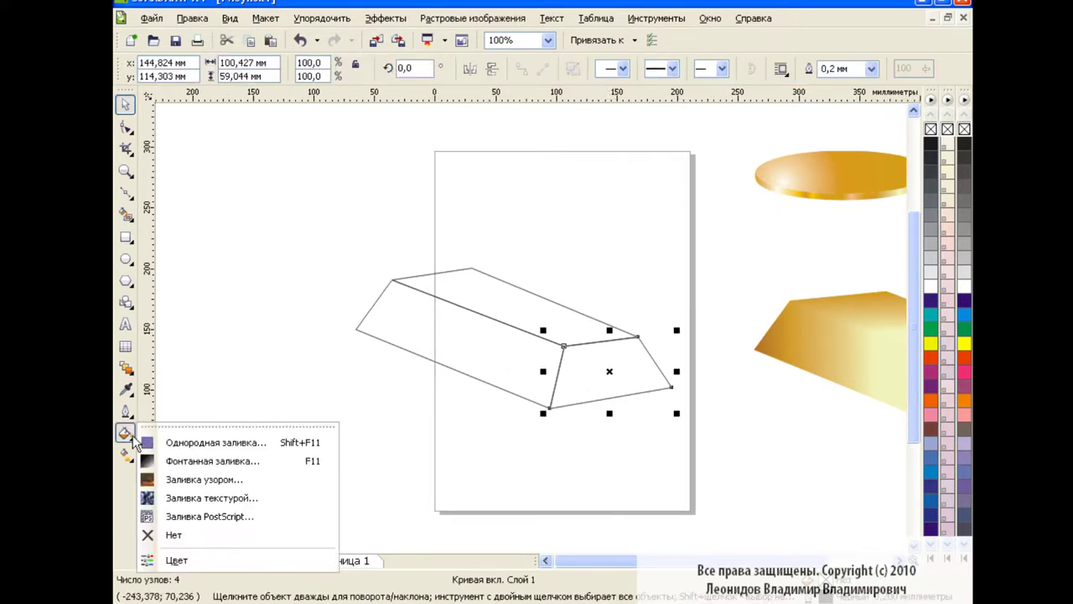
click(191, 461)
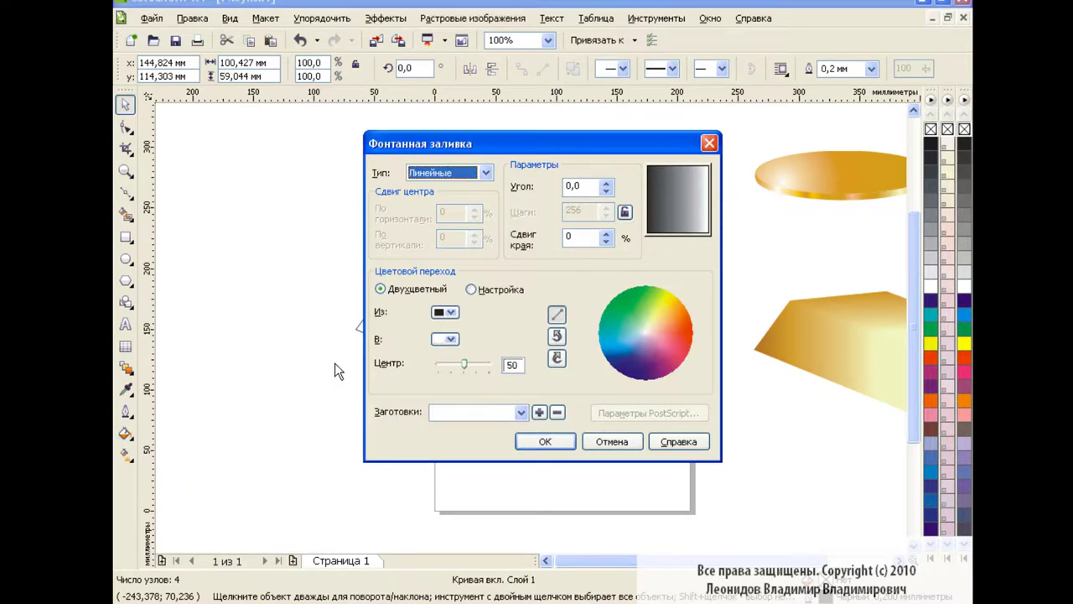
click(471, 291)
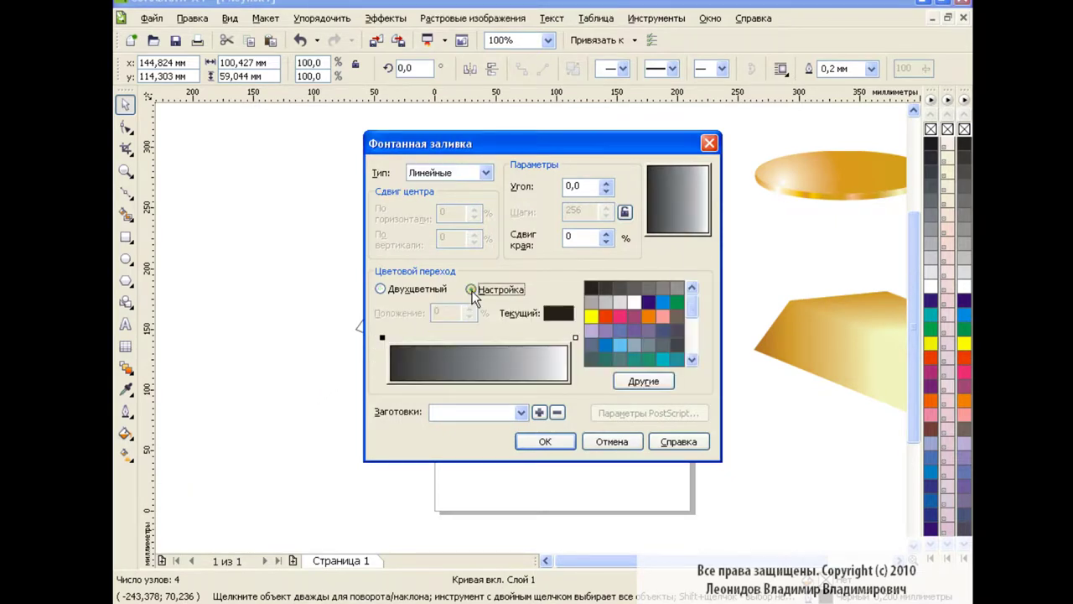
key(Tab)
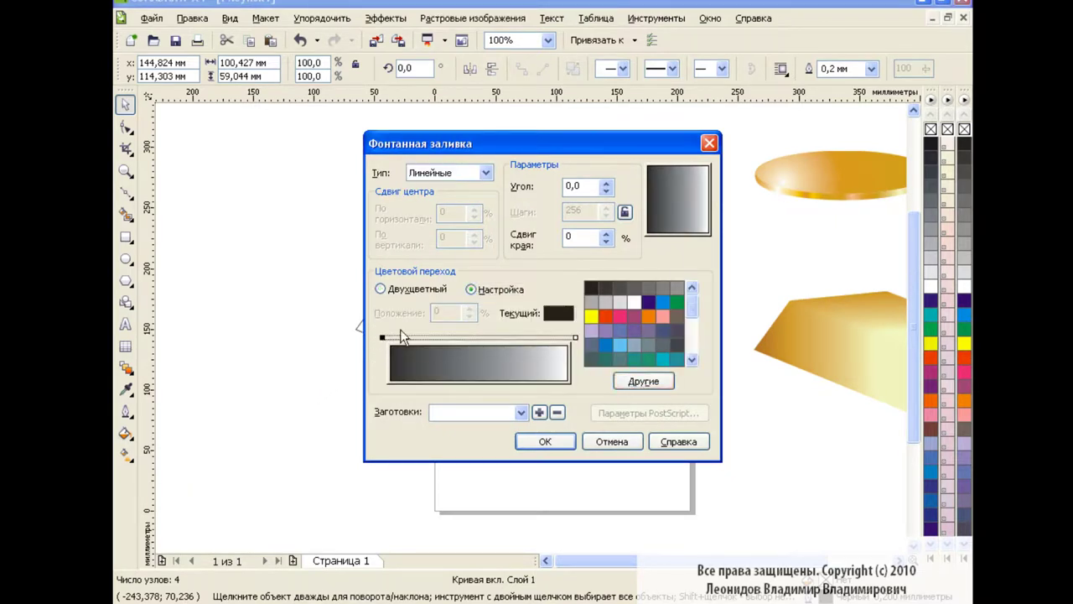
Set the end face's gradient colour to a light gold, adjust the angle, and apply it.
click(642, 381)
text(р)
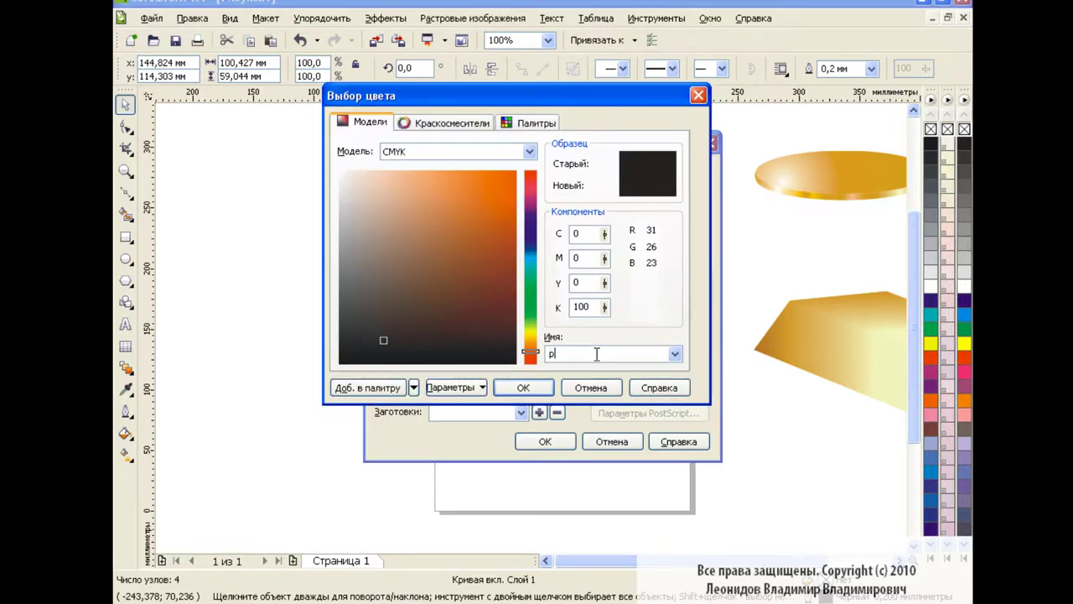
text(Золото)
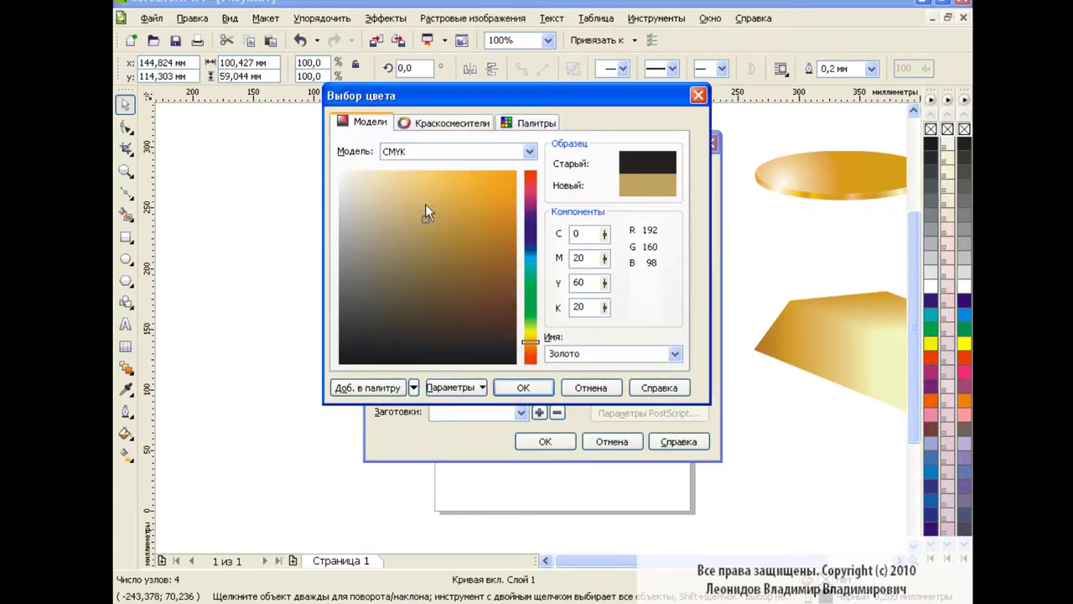
click(425, 193)
mouse_move(424, 198)
mouse_down()
mouse_move(417, 178)
mouse_move(419, 186)
mouse_up()
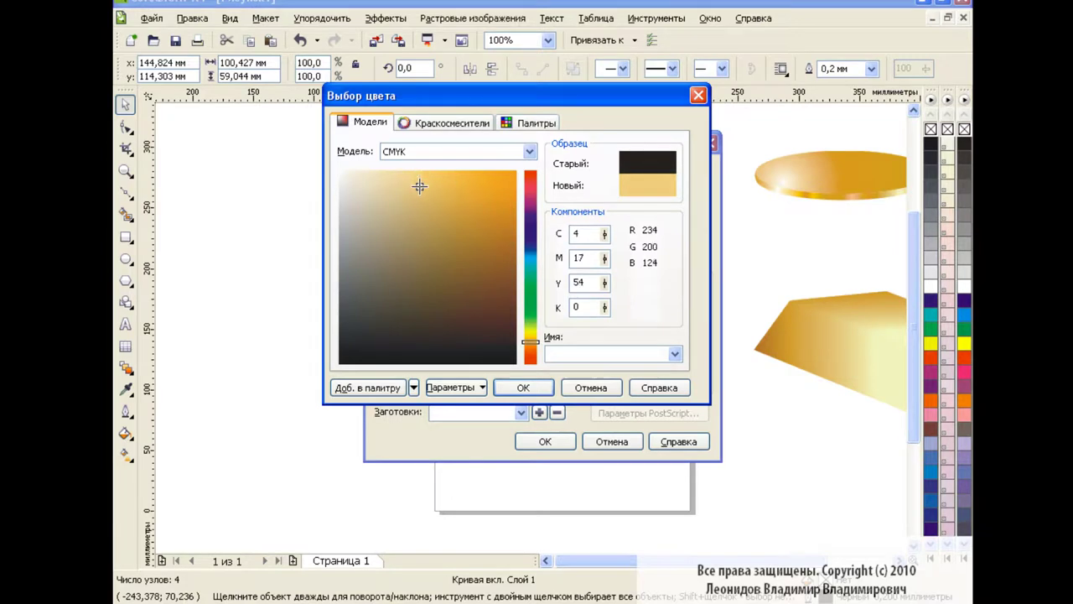
click(526, 388)
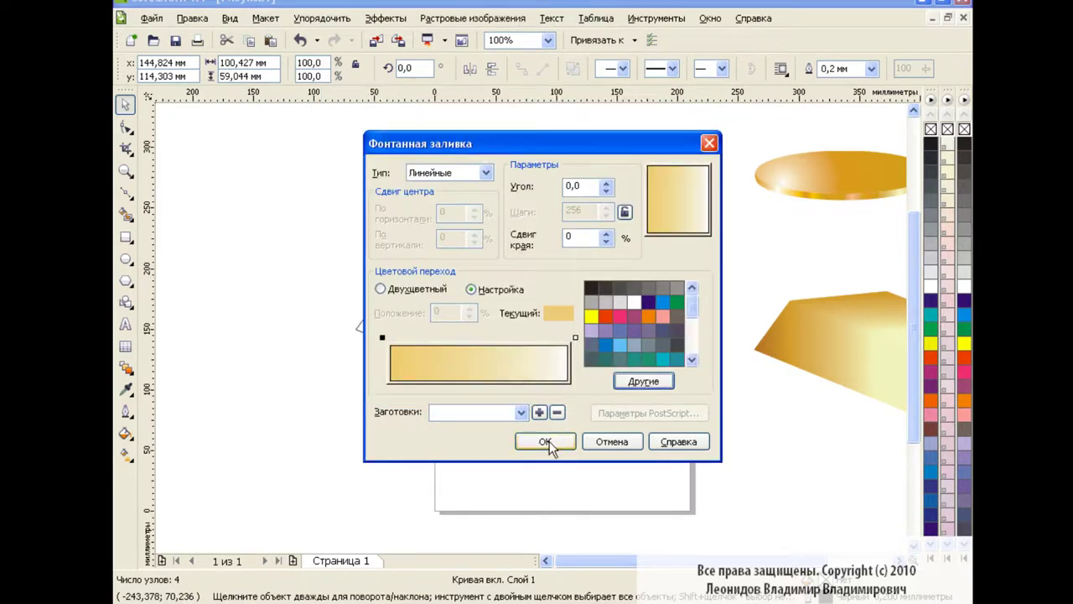
click(707, 197)
click(528, 441)
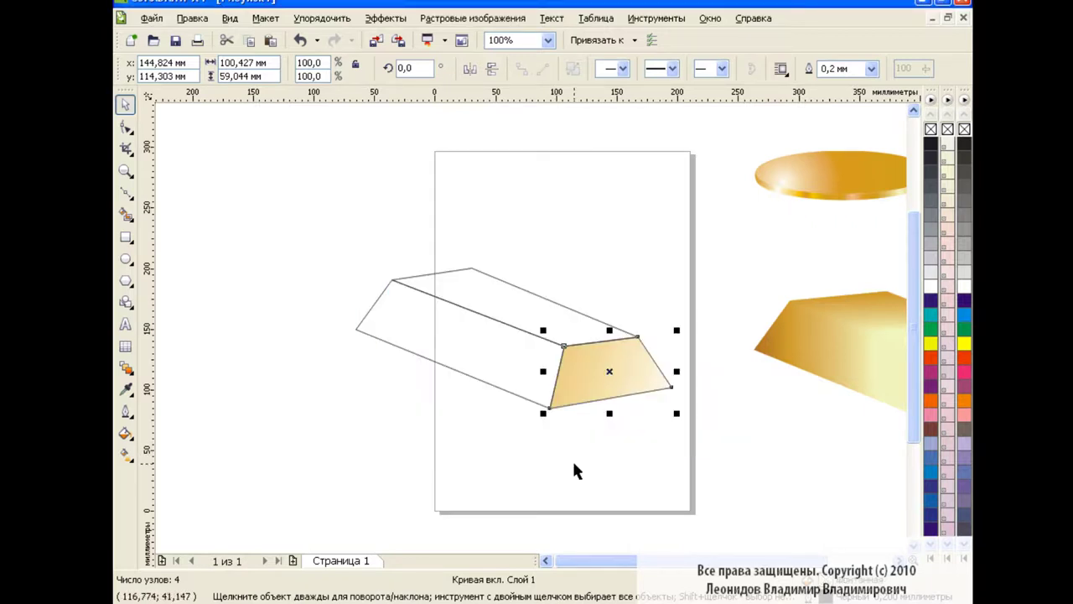
click(490, 349)
Open the bar's gradient fill settings and close them without changes.
click(126, 434)
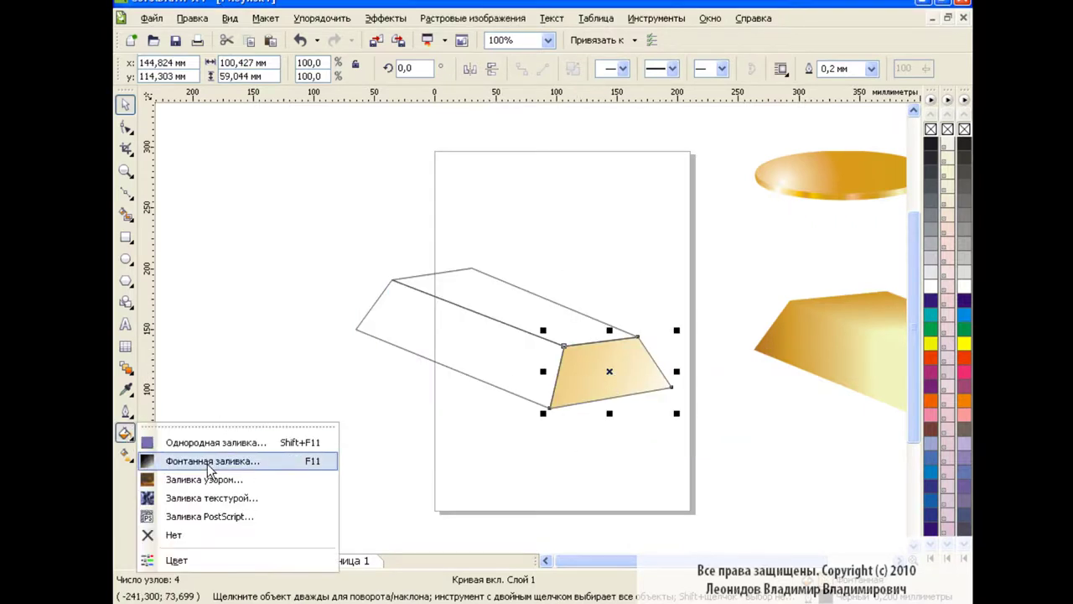
click(208, 462)
click(639, 379)
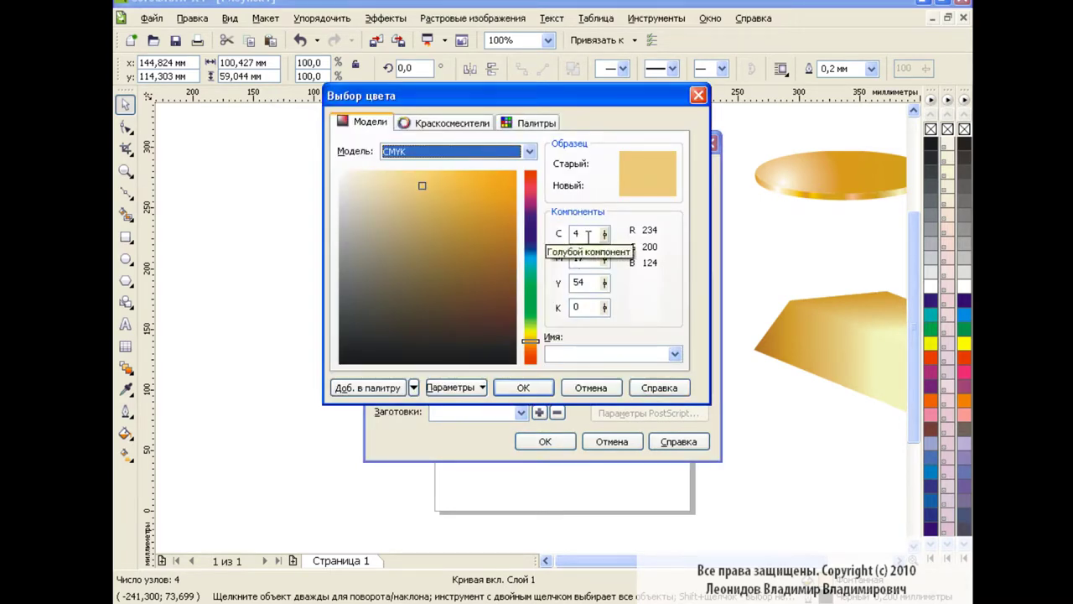
click(590, 387)
click(612, 441)
Give the long side face a custom gradient, setting one end colour with values 54 and 6.
click(126, 433)
click(190, 461)
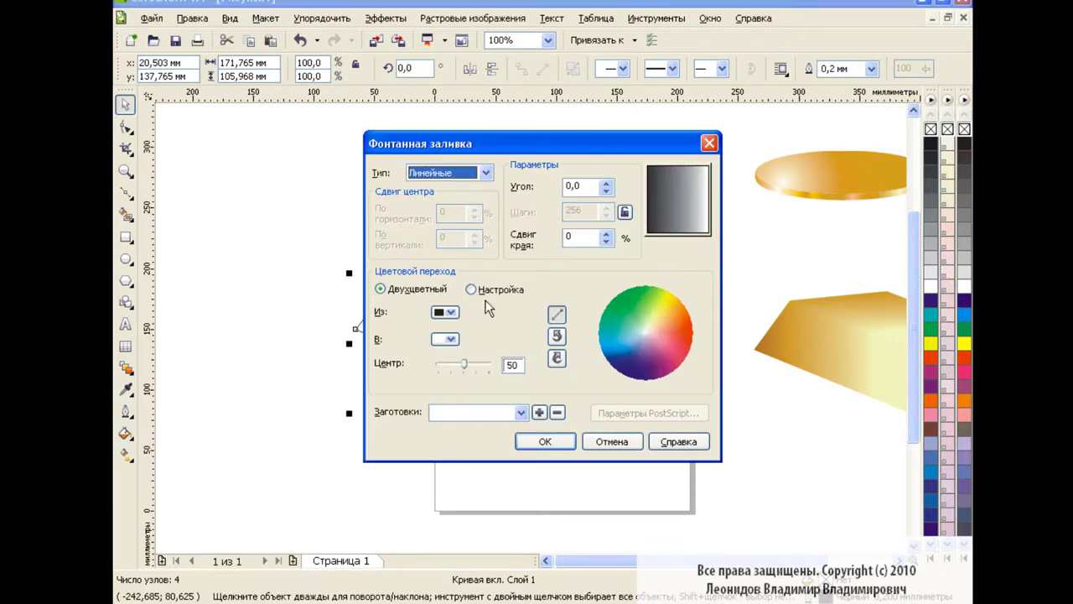
click(472, 289)
click(643, 380)
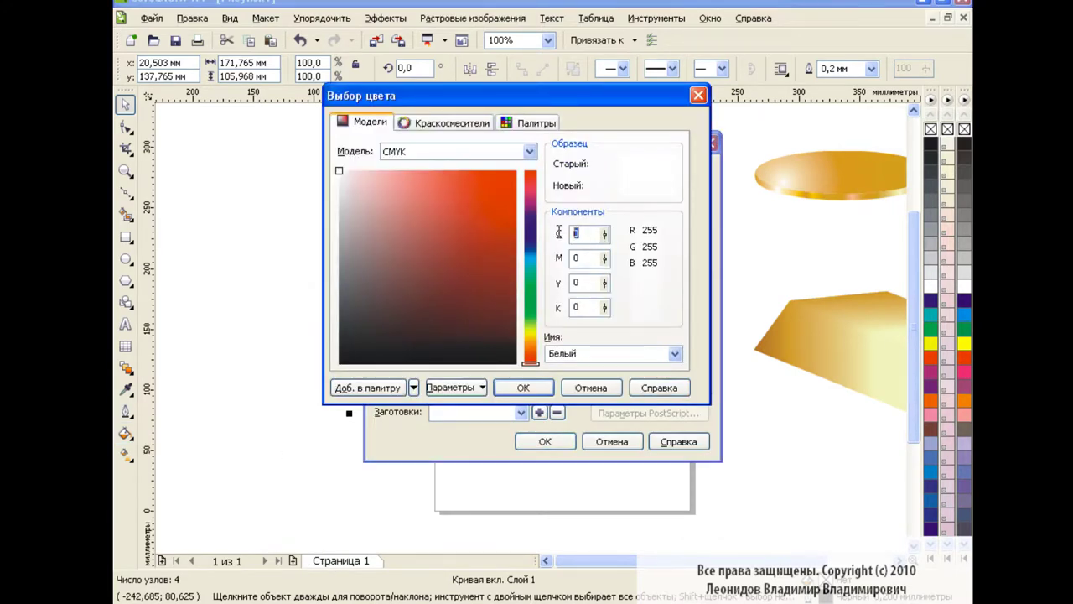
key(Tab)
key(Tab)
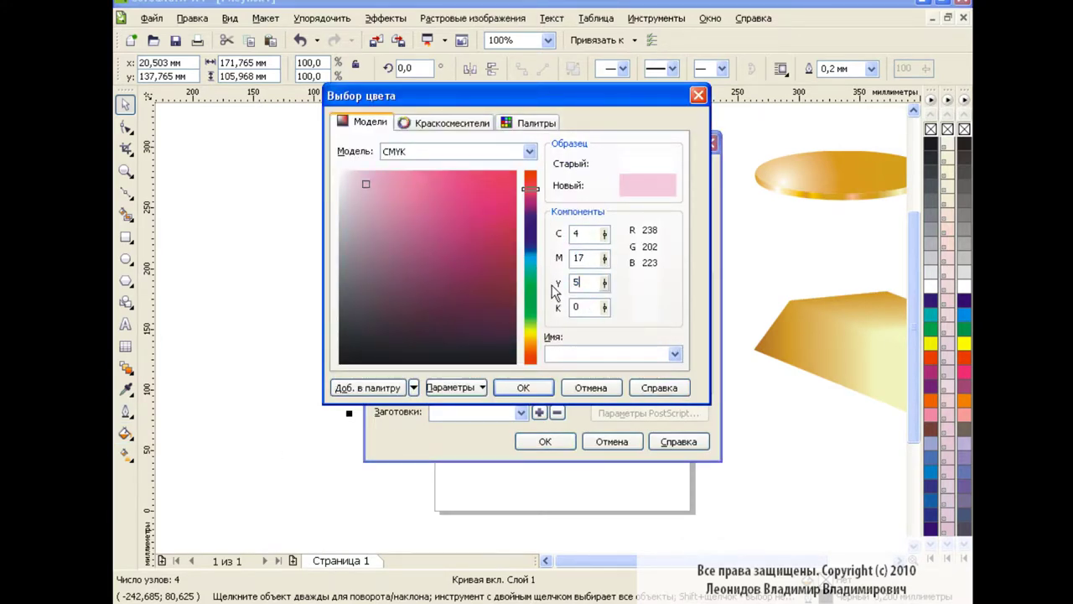
text(54)
key(Tab)
text(6)
click(535, 390)
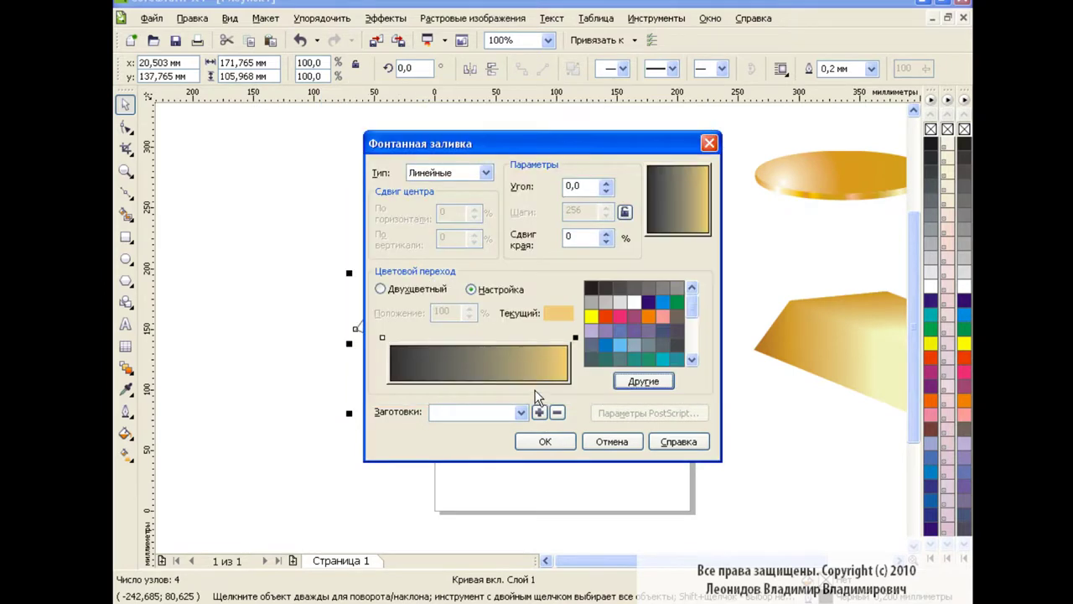
Set the side face gradient's start to deep gold, adjust its angle, and apply it.
click(382, 338)
click(647, 381)
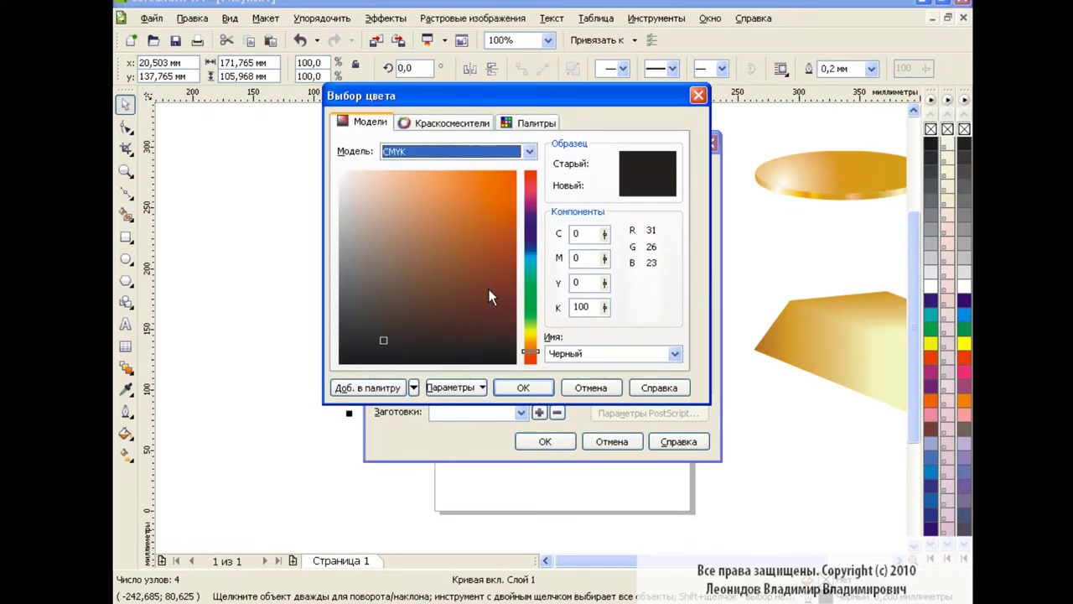
click(530, 338)
click(471, 233)
click(472, 235)
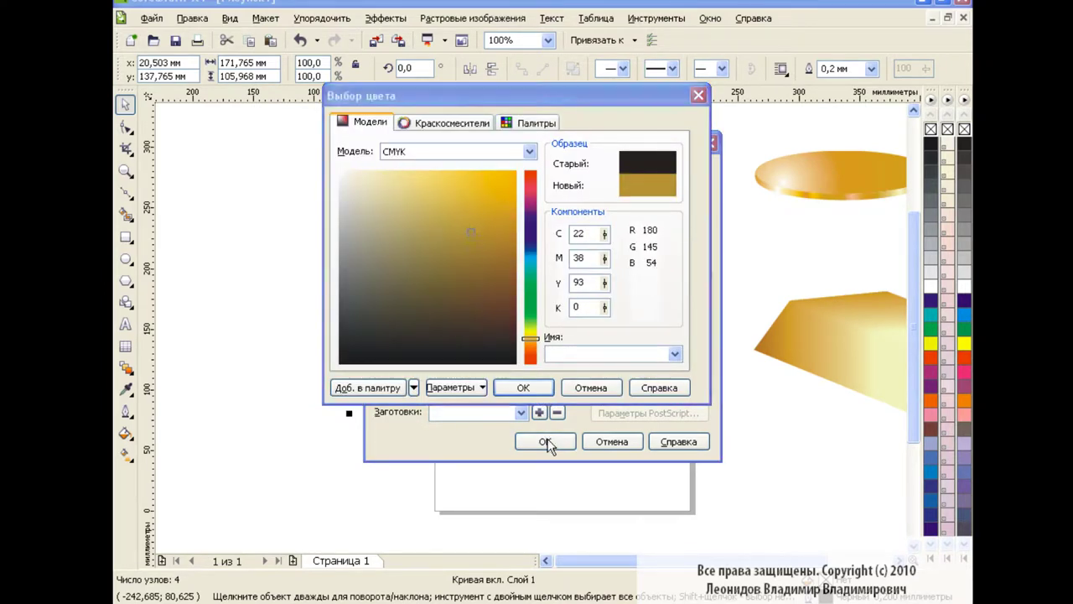
click(523, 387)
click(705, 196)
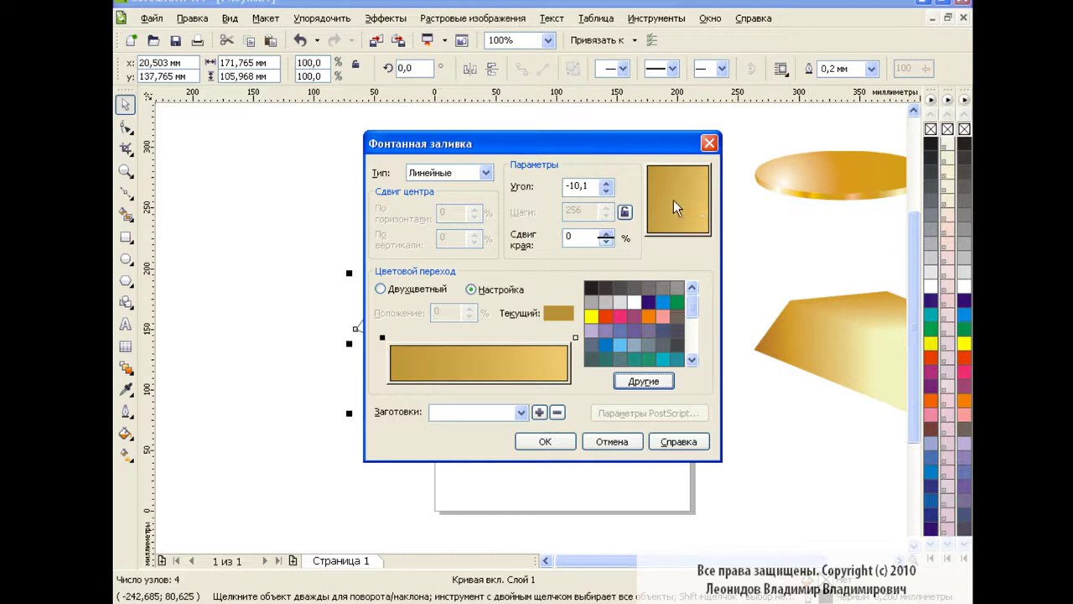
click(545, 441)
click(587, 428)
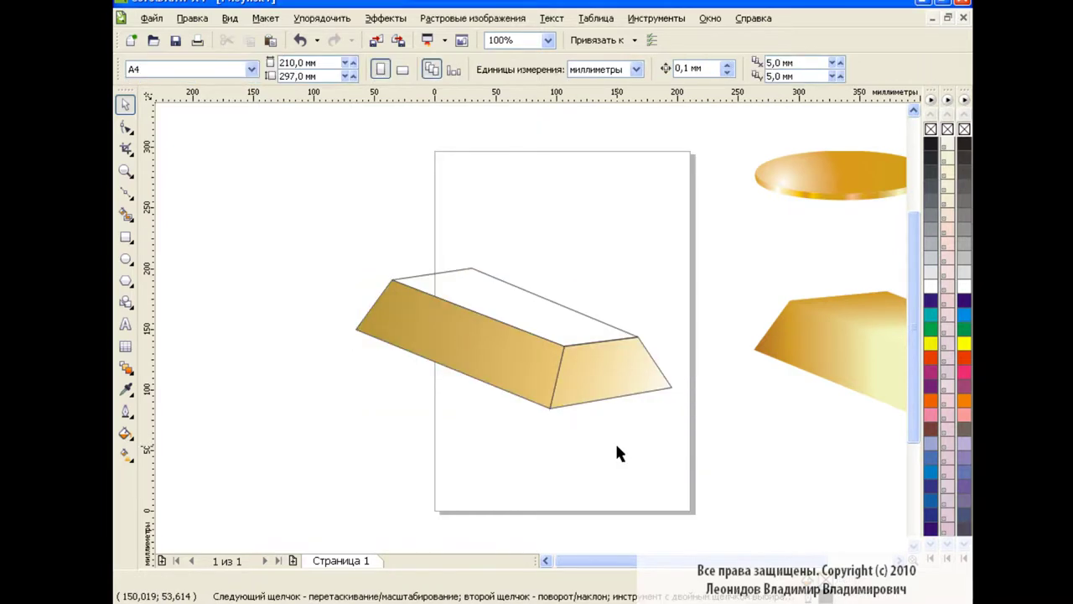
Give the top face a custom gradient with one end set to a gold tone.
click(550, 326)
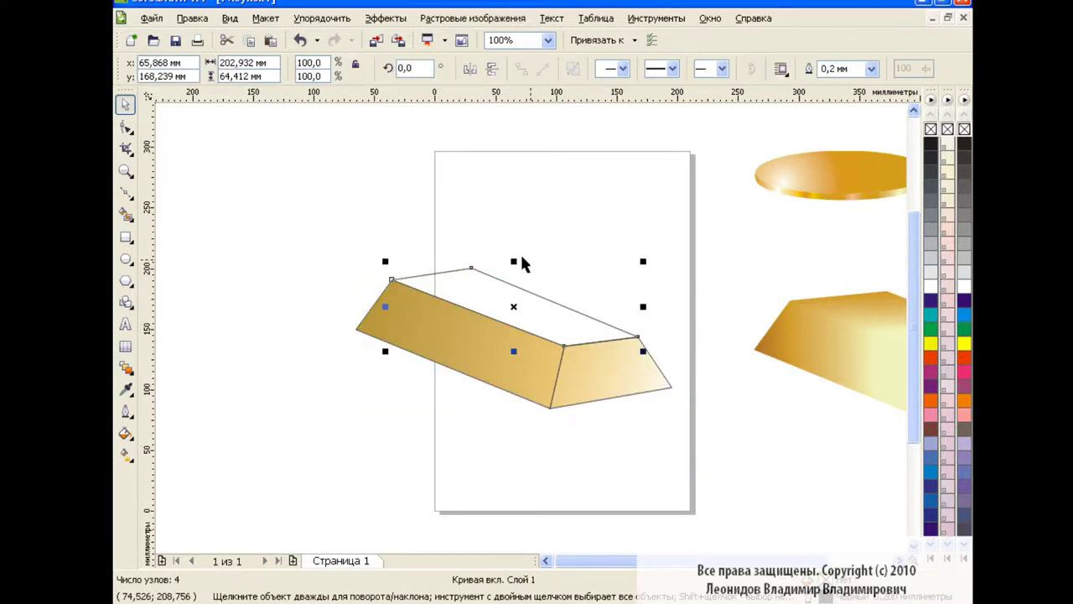
click(126, 433)
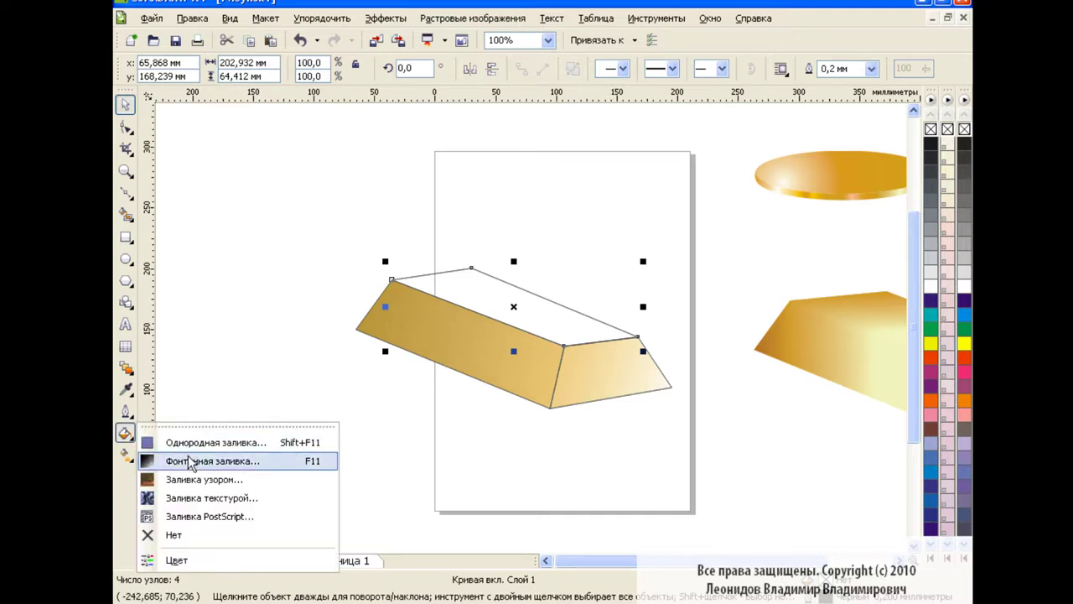
click(176, 460)
click(473, 290)
click(642, 379)
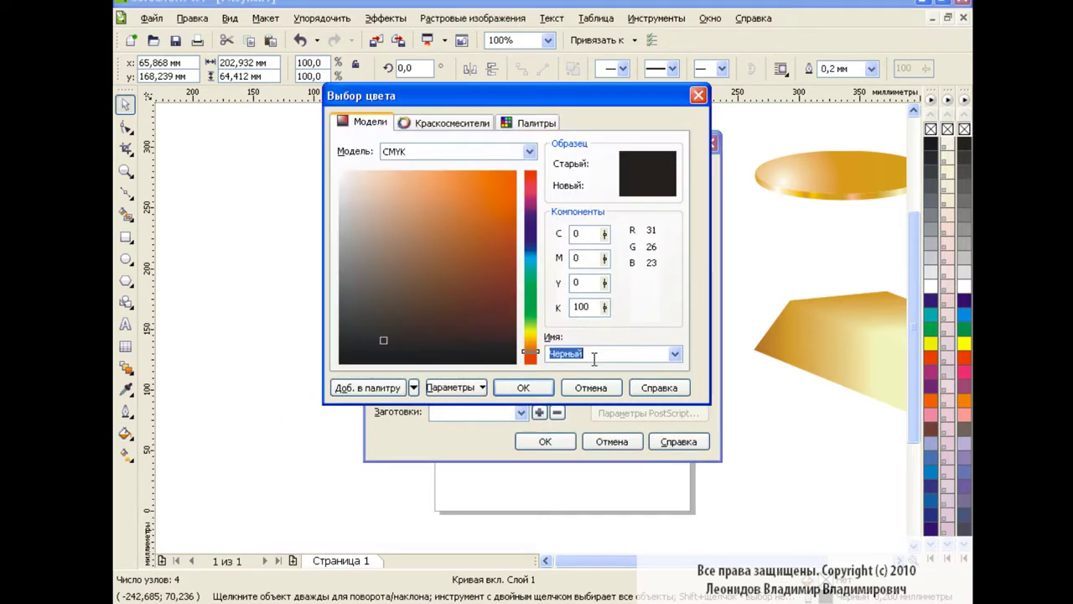
text(Золото)
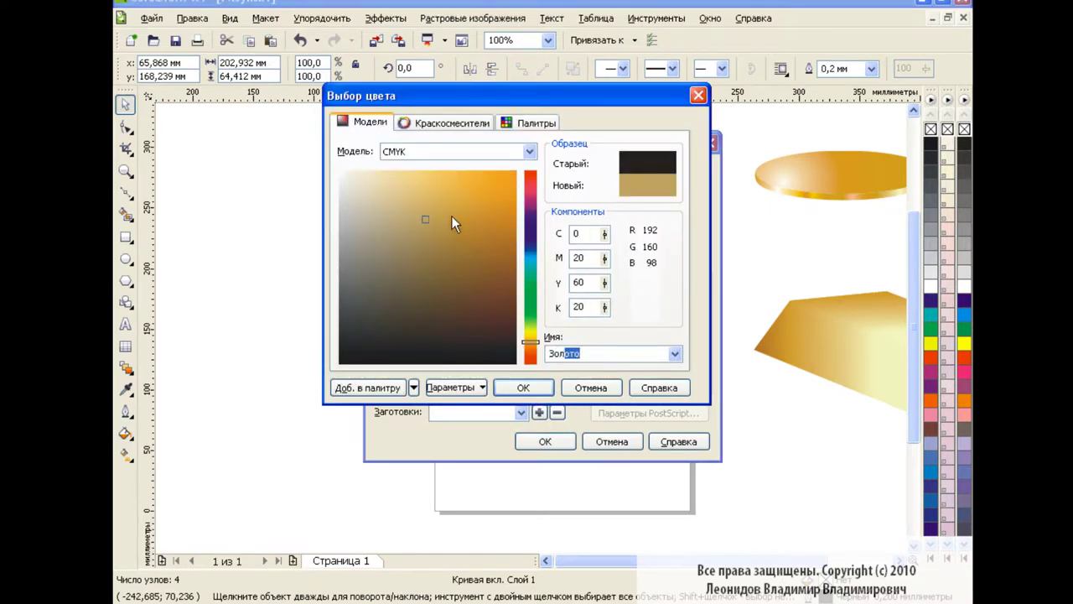
click(467, 221)
drag(467, 226, 458, 222)
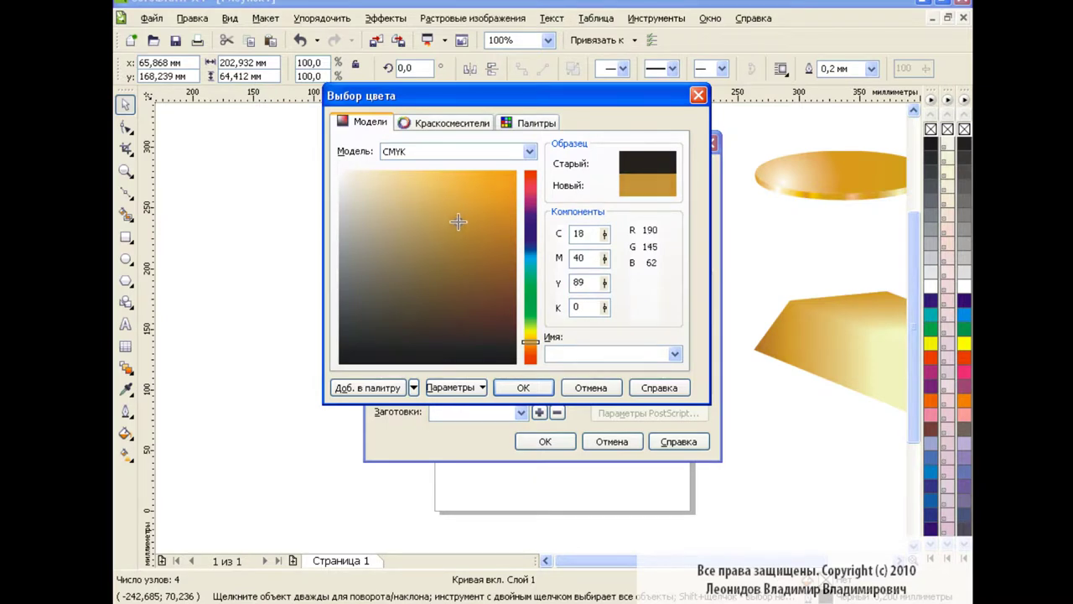
click(523, 388)
Set the top face gradient's other end to a brighter gold and apply it.
click(637, 380)
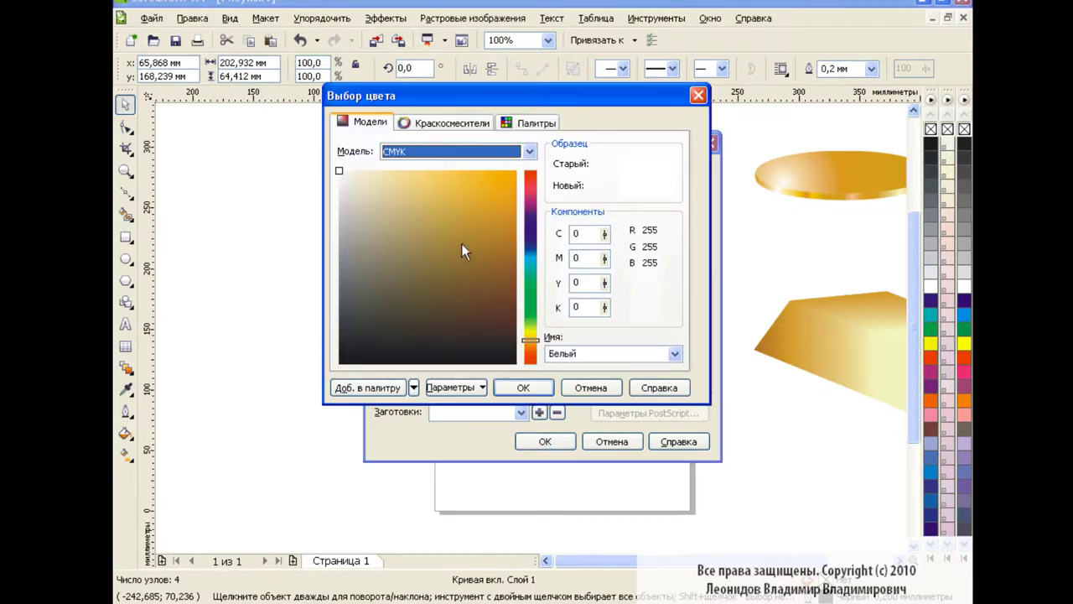
drag(458, 210, 474, 183)
click(541, 387)
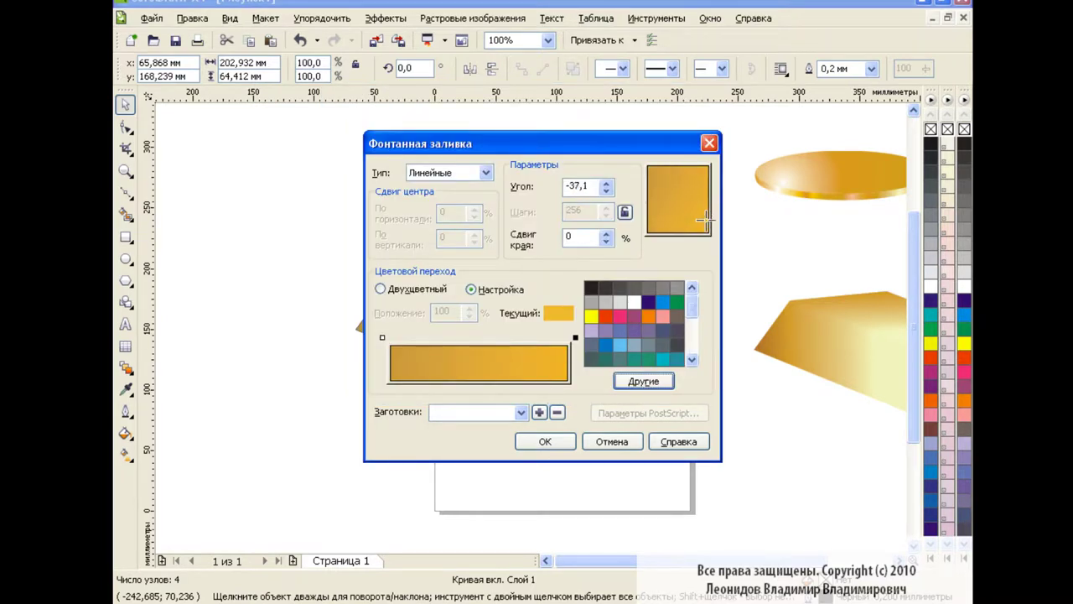
click(546, 441)
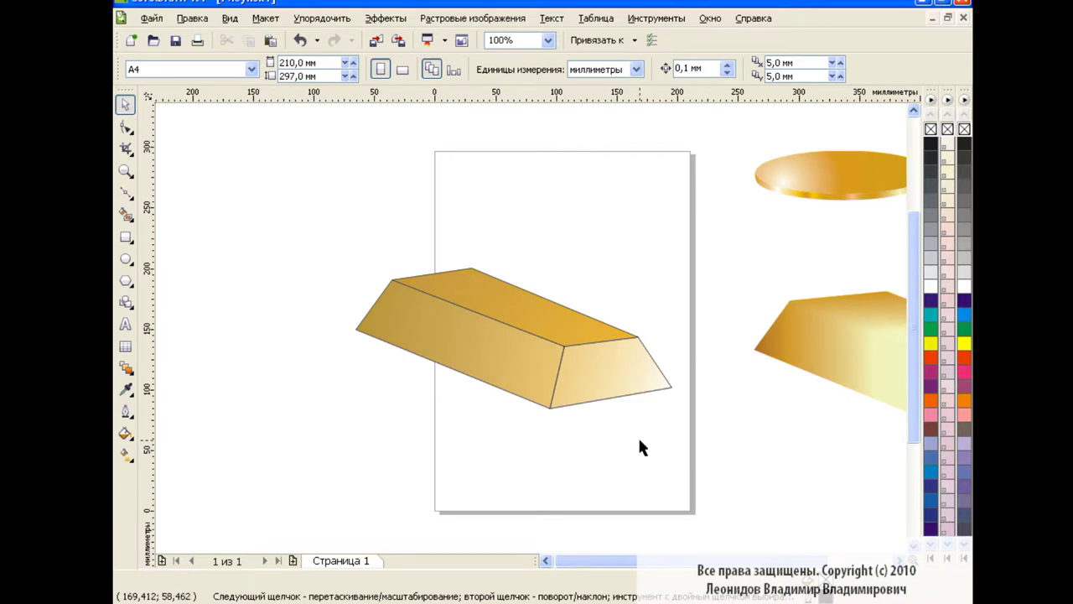
At 200% zoom, nudge the top face's corner nodes to open a bevel gap.
click(548, 40)
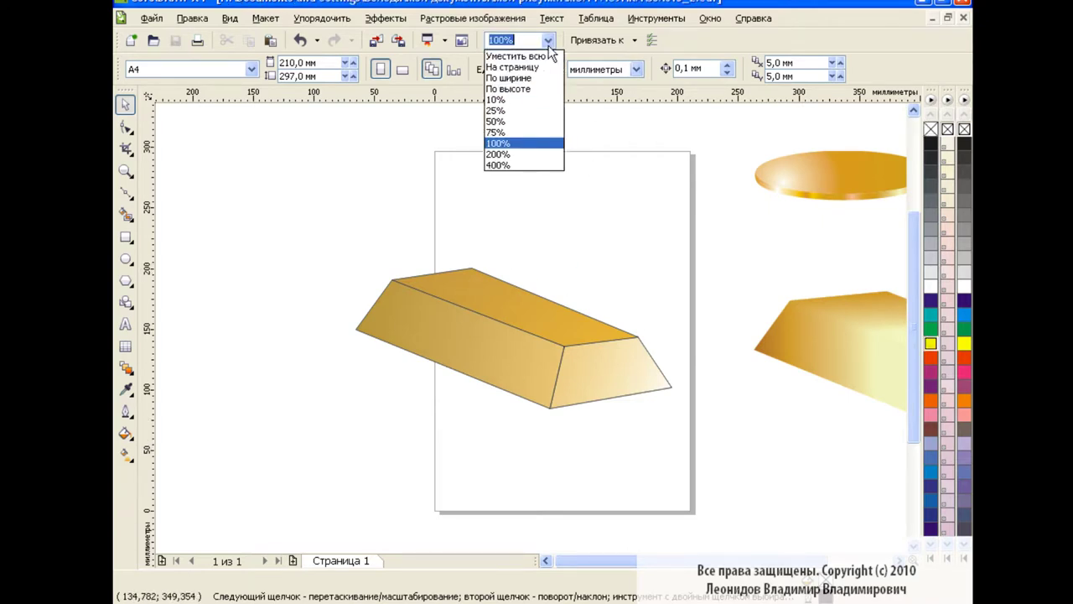
click(498, 165)
click(547, 40)
click(520, 154)
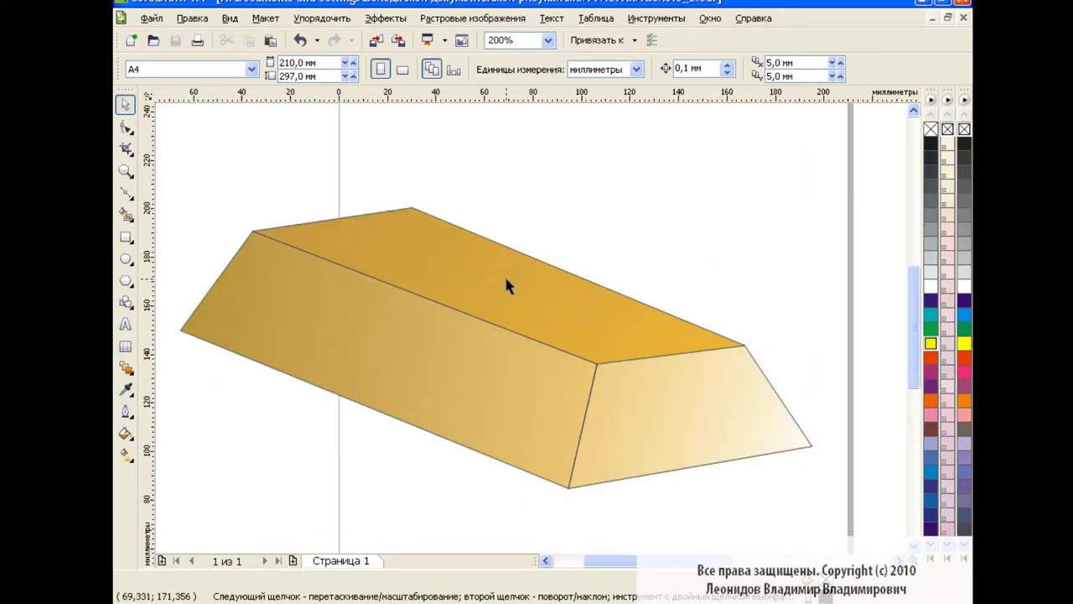
click(504, 273)
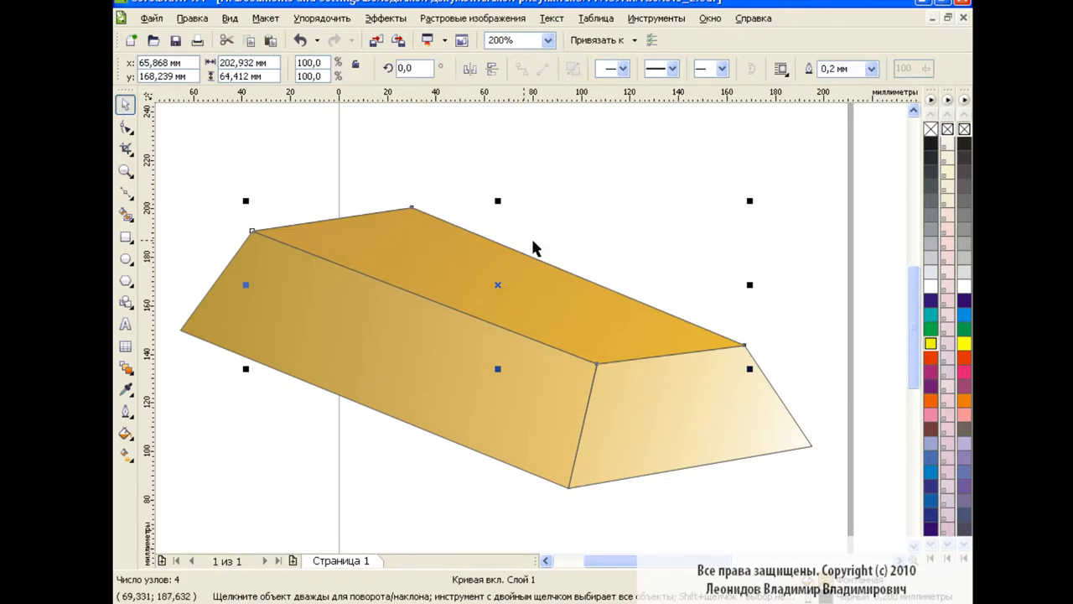
key(F10)
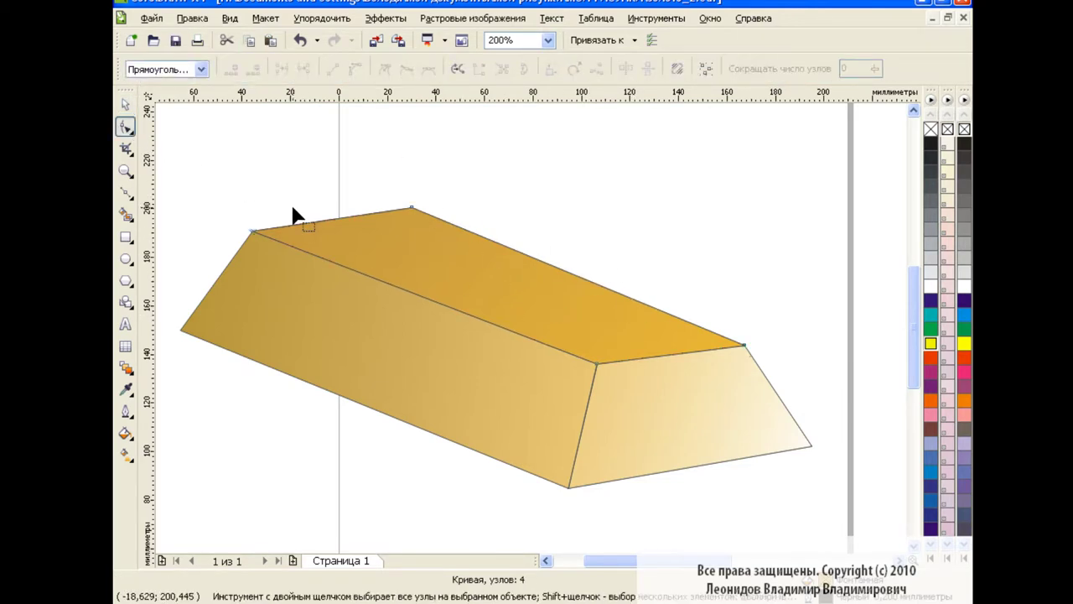
drag(254, 231, 267, 231)
click(597, 365)
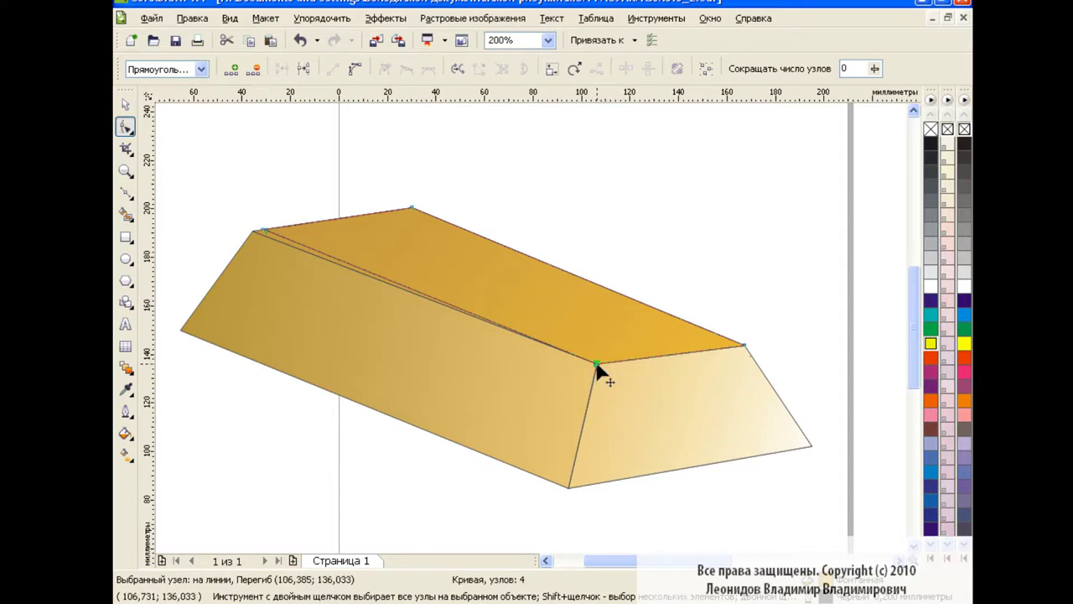
drag(598, 366, 598, 360)
mouse_move(745, 345)
mouse_down()
mouse_move(730, 344)
mouse_move(739, 340)
mouse_up()
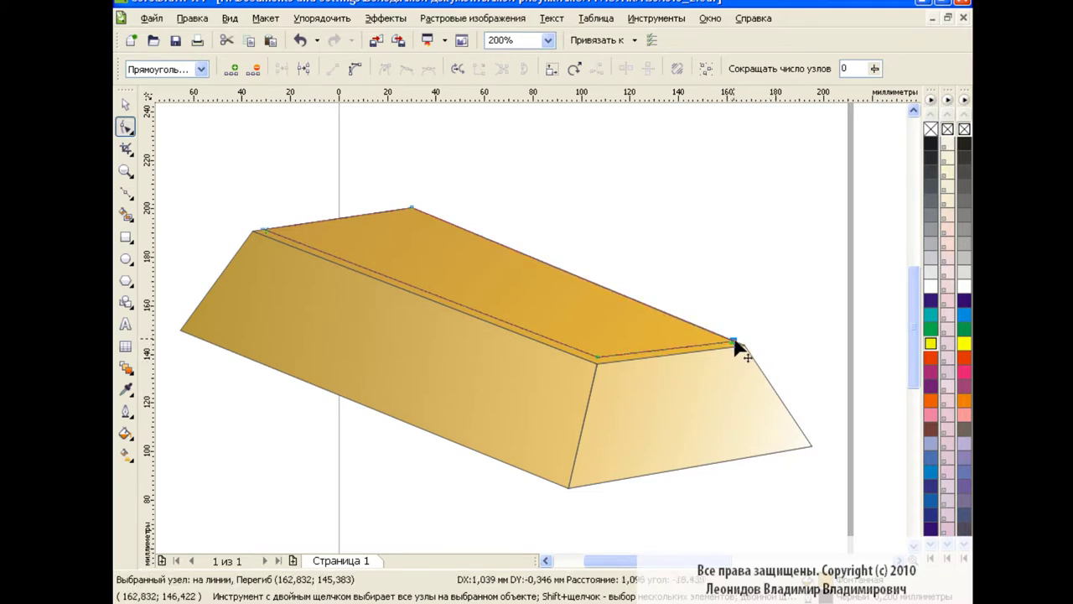
drag(598, 358, 600, 360)
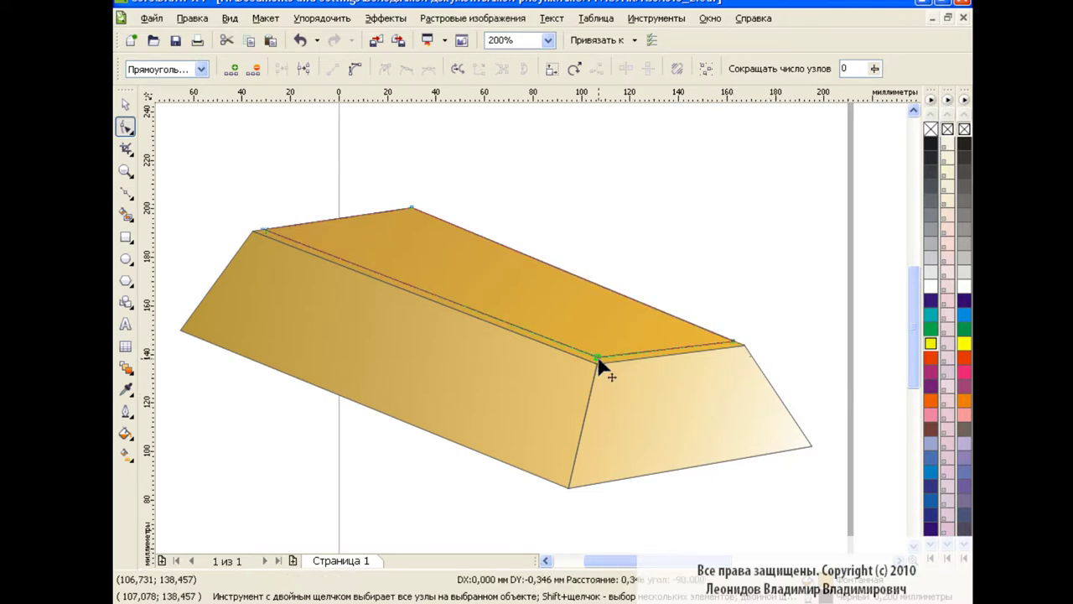
click(124, 104)
Reshape the front face's corner nodes so it meets the end face along the front edge.
click(415, 369)
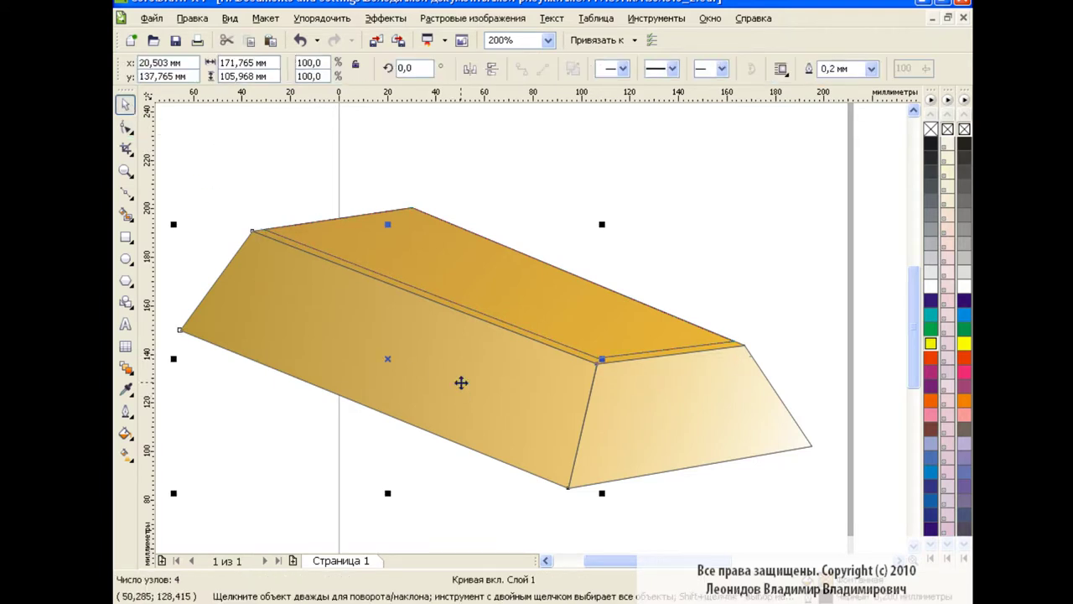
click(130, 130)
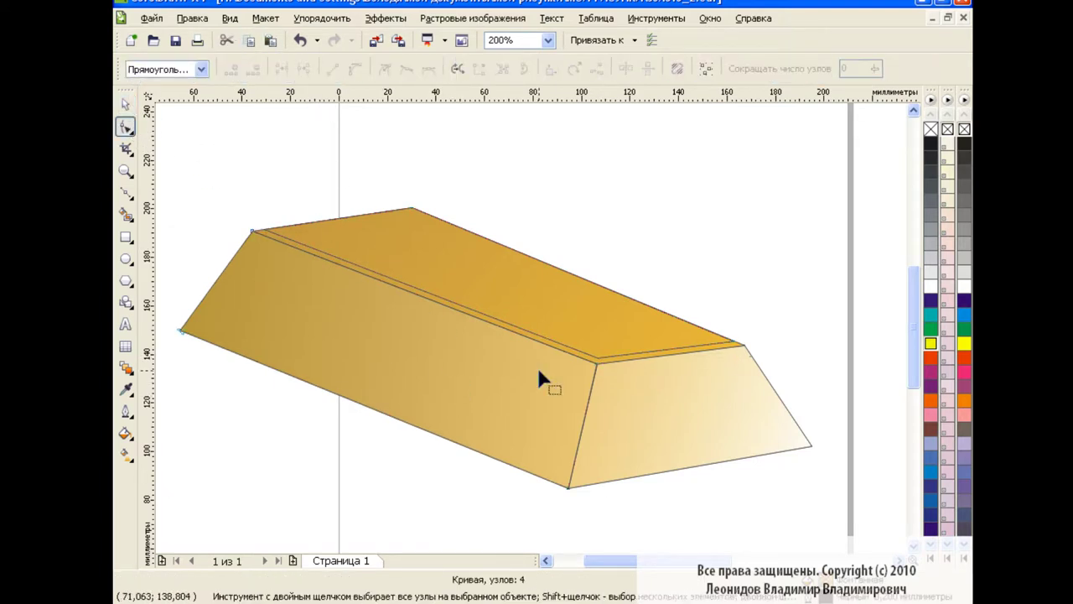
drag(253, 227, 250, 232)
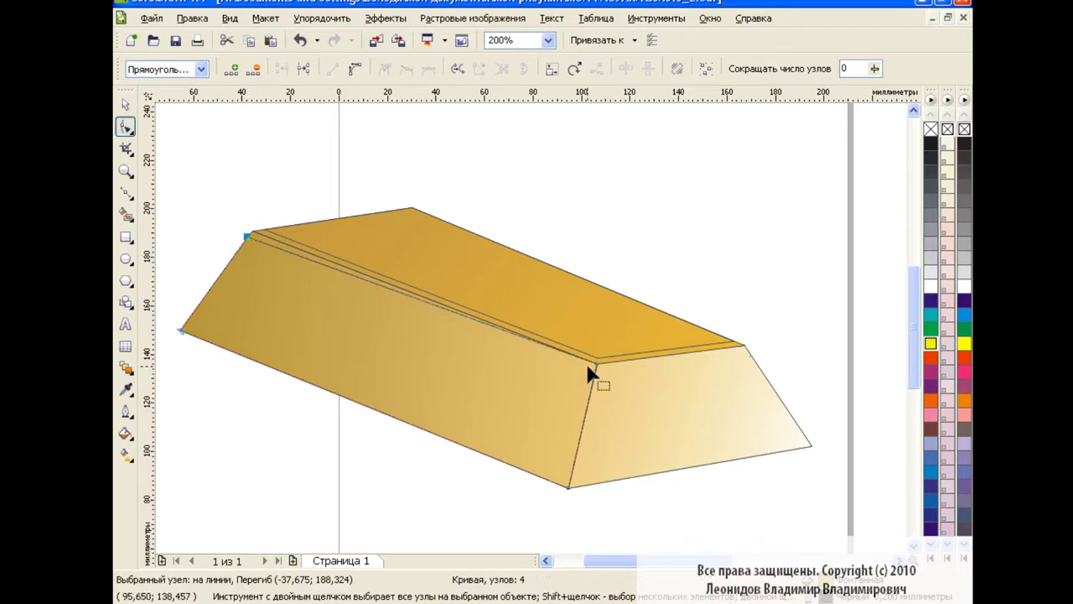
drag(595, 364, 593, 377)
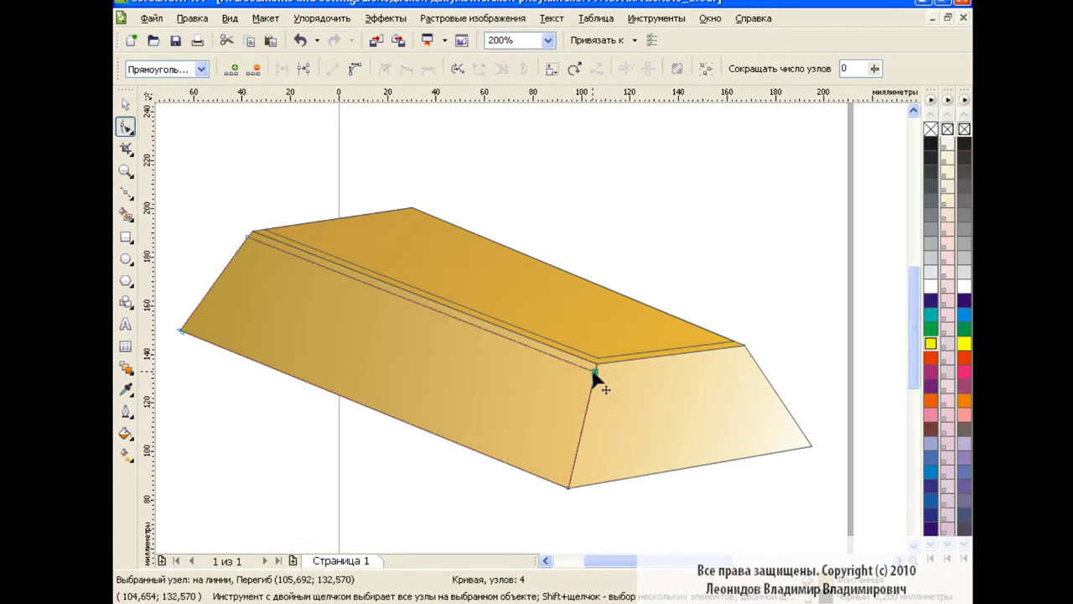
drag(565, 493, 559, 491)
drag(594, 374, 587, 372)
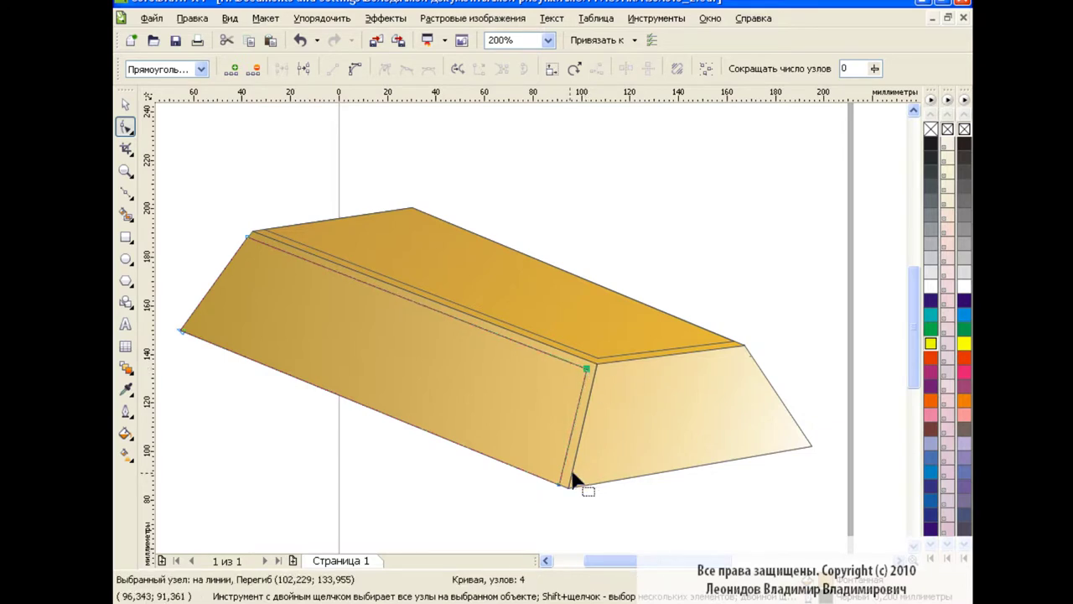
drag(573, 477, 565, 489)
drag(593, 371, 591, 374)
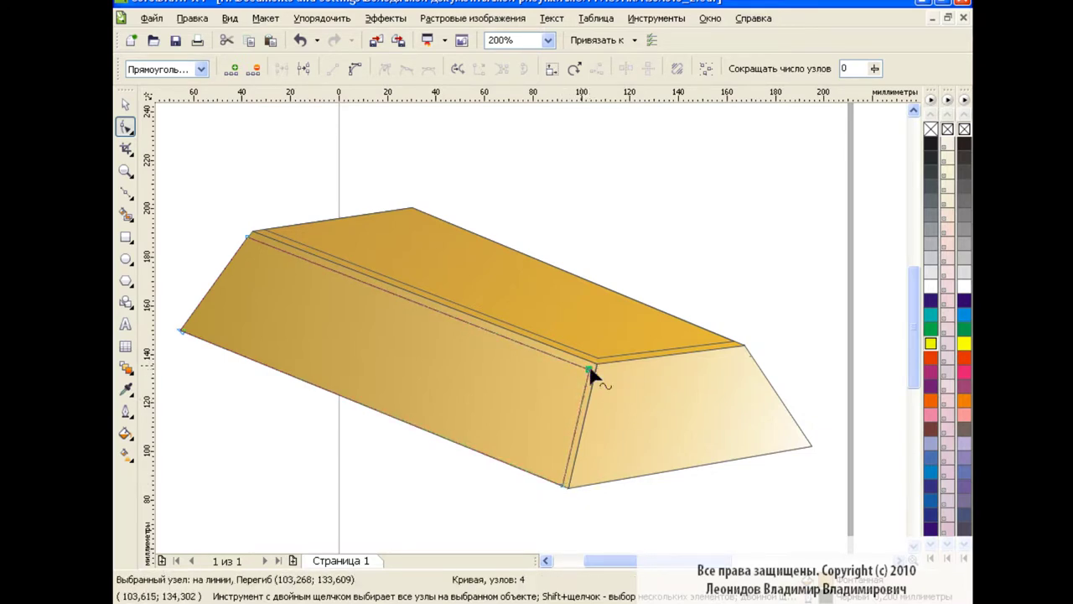
click(125, 104)
click(707, 416)
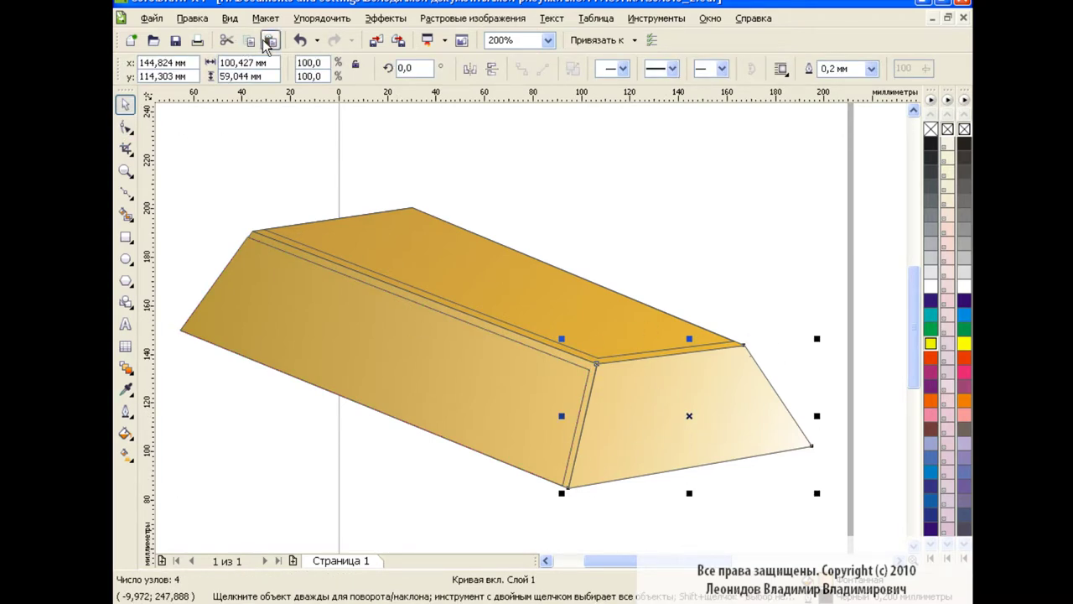
Pull the end face's top-left, top-right and bottom-left corner nodes inward.
key(F10)
drag(598, 367, 605, 372)
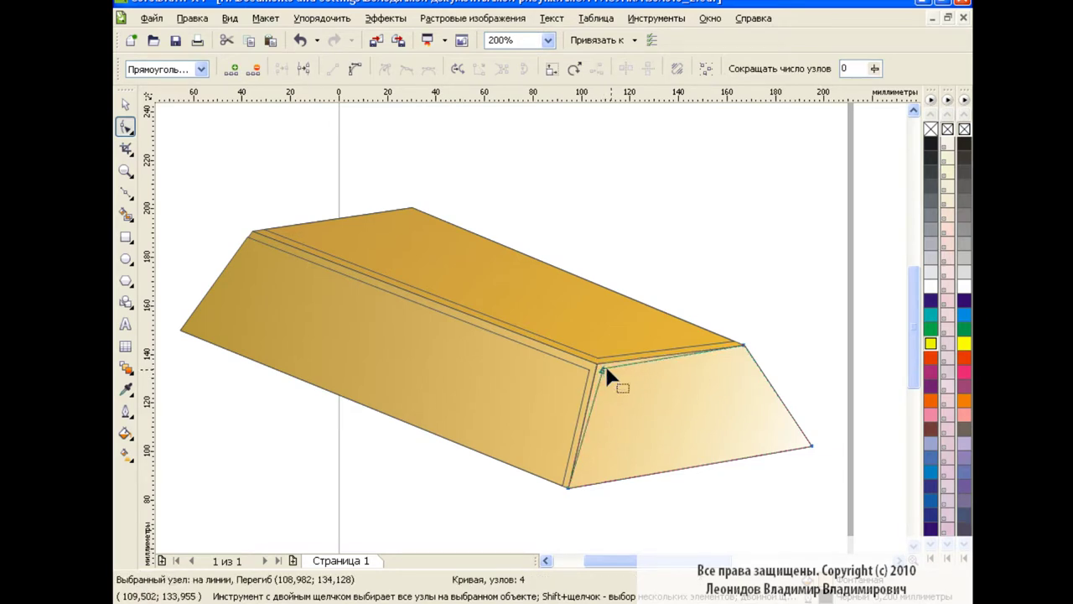
drag(743, 344, 748, 349)
drag(569, 488, 578, 489)
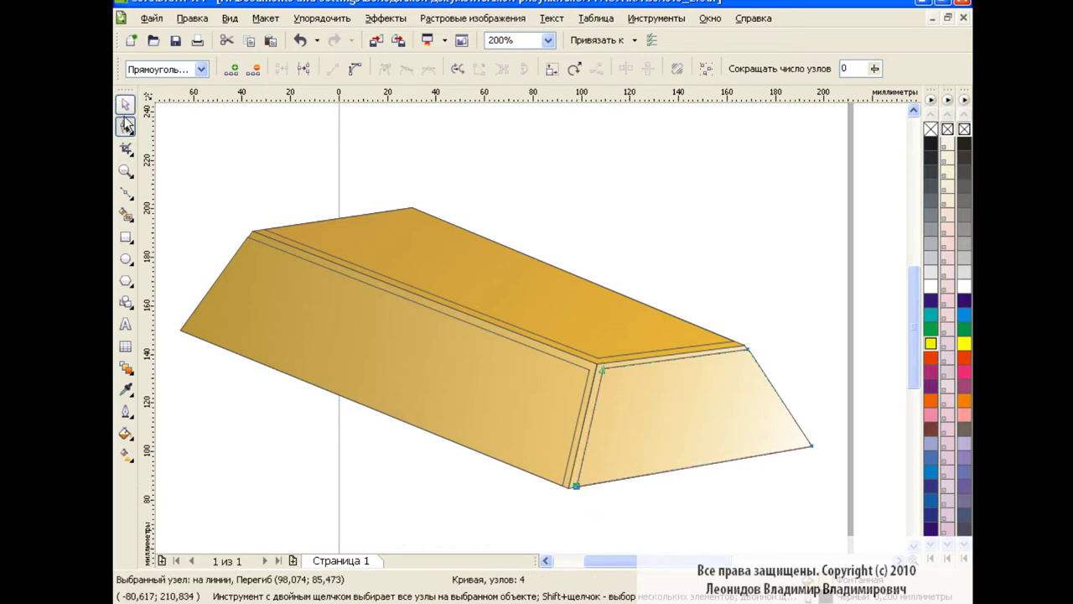
click(125, 104)
click(437, 516)
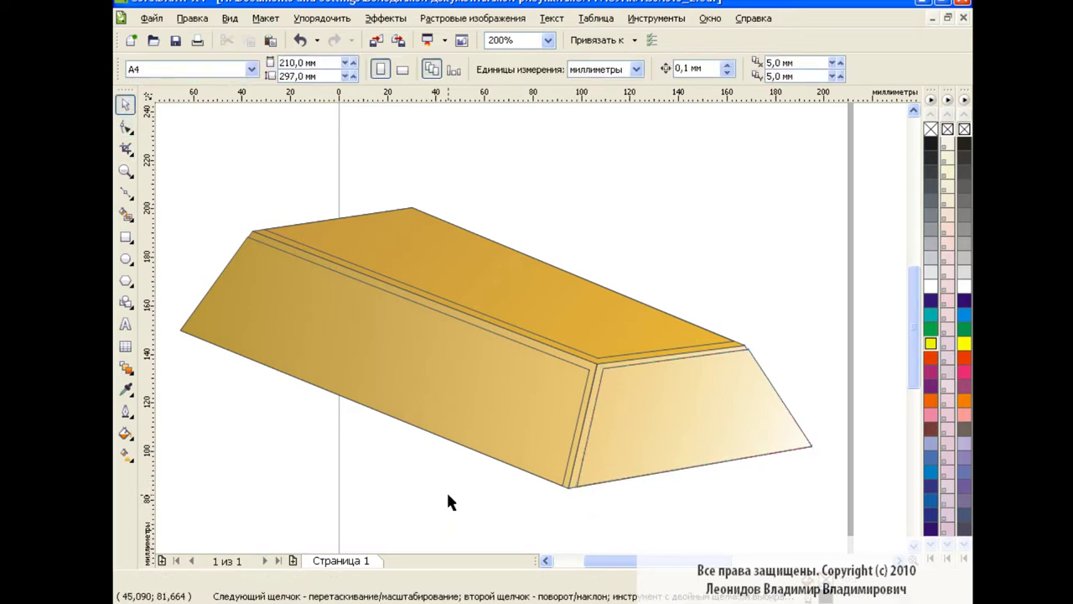
Fine-tune the end face's top corners to open a narrow bevel strip along its top edge.
click(666, 403)
key(F10)
drag(607, 378, 611, 377)
mouse_move(749, 351)
mouse_down()
mouse_move(752, 361)
mouse_move(746, 351)
mouse_up()
click(125, 104)
click(352, 444)
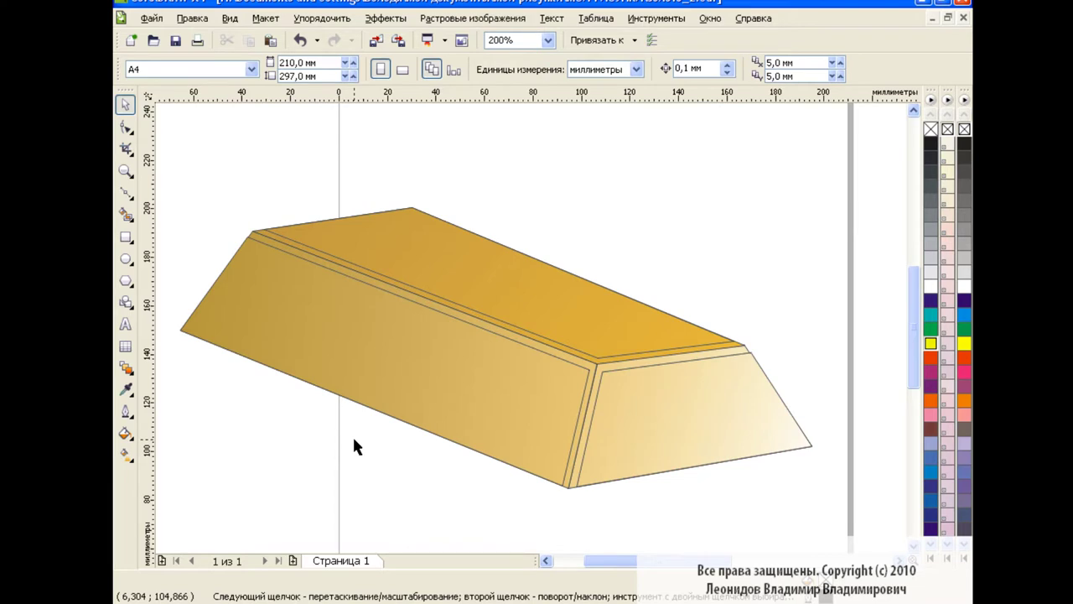
Return to the Pick tool and check the selection of the front, top and end faces.
click(677, 405)
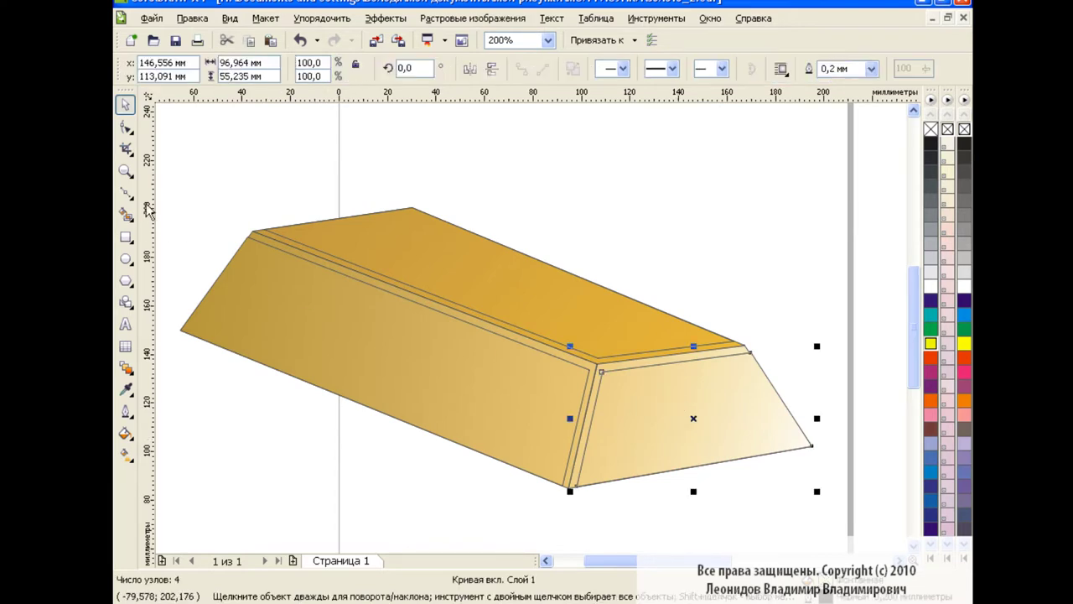
key(F10)
key(space)
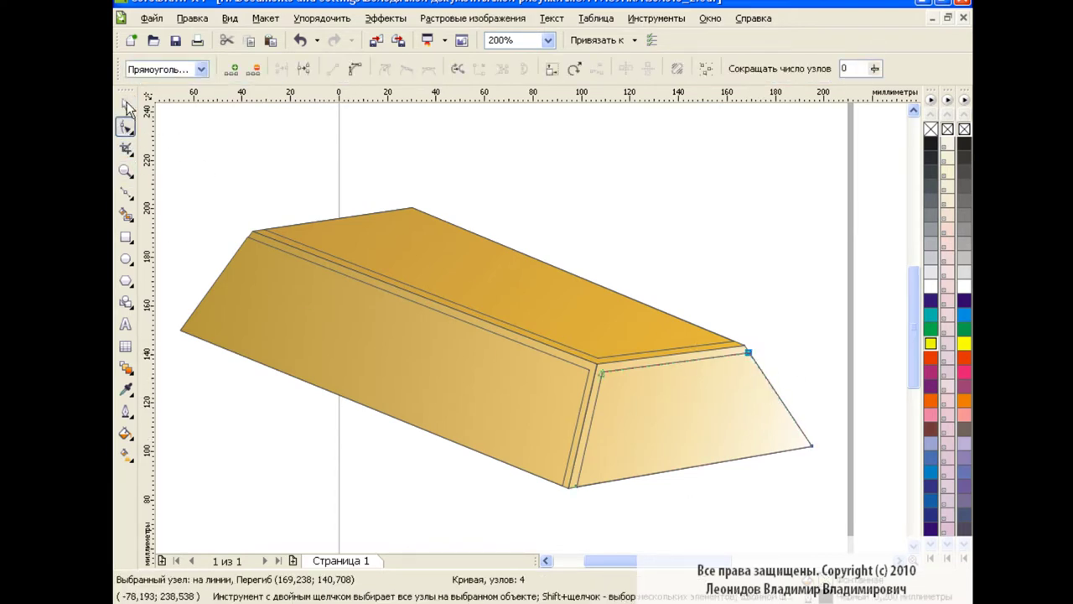
click(684, 235)
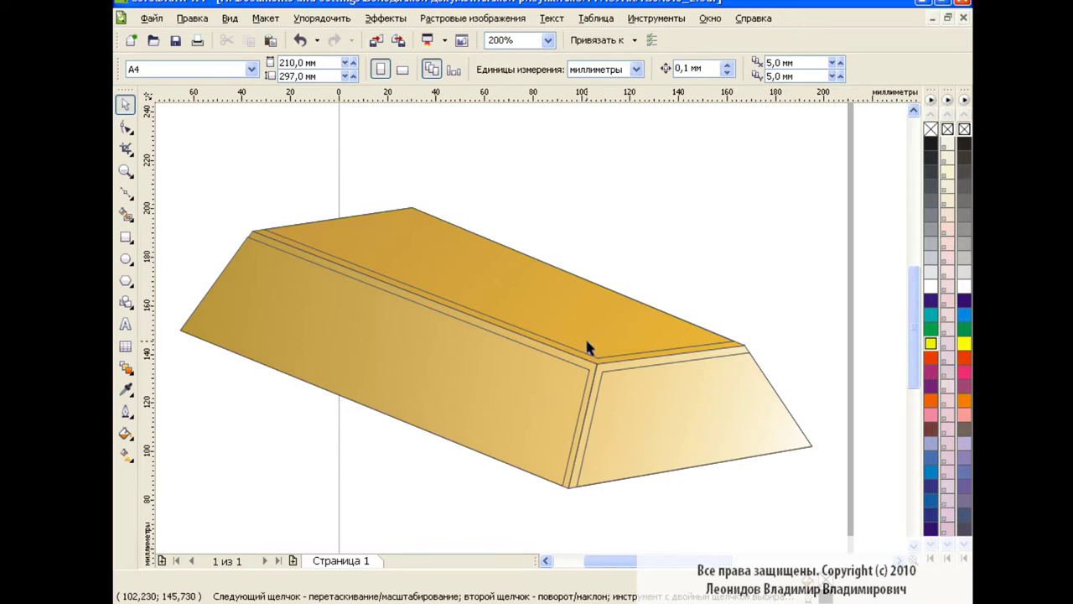
click(427, 347)
click(579, 303)
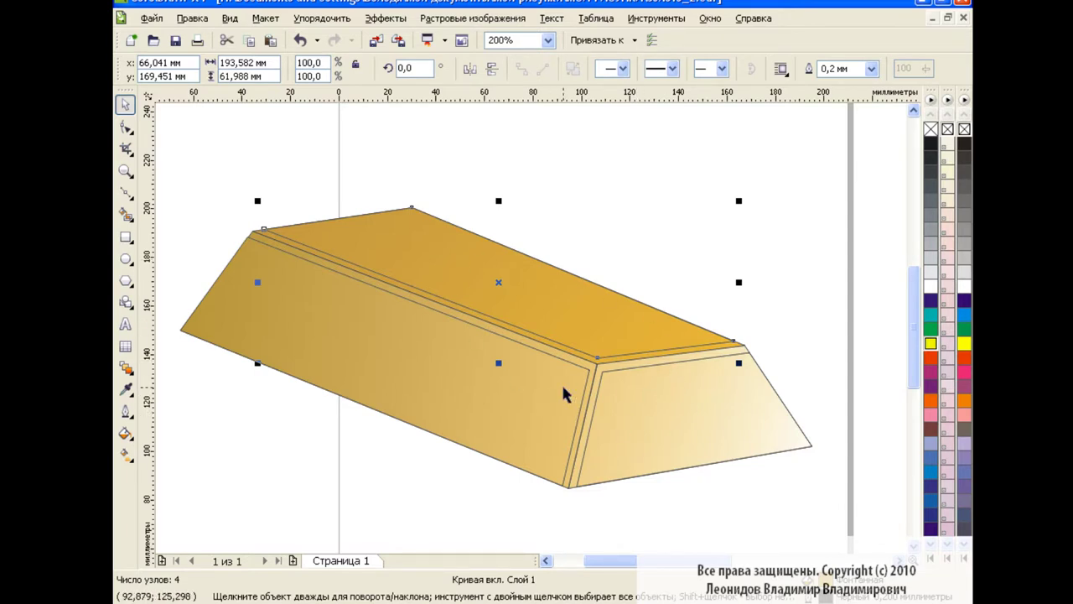
key(Escape)
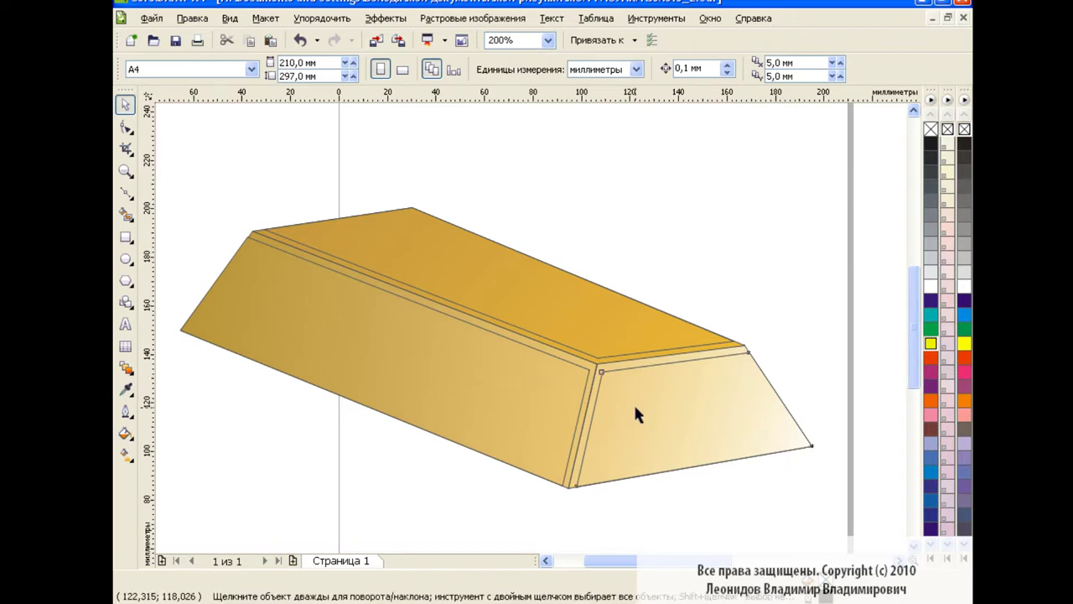
Set the end face's gradient start colour to a richer yellow.
click(633, 402)
click(126, 433)
click(206, 459)
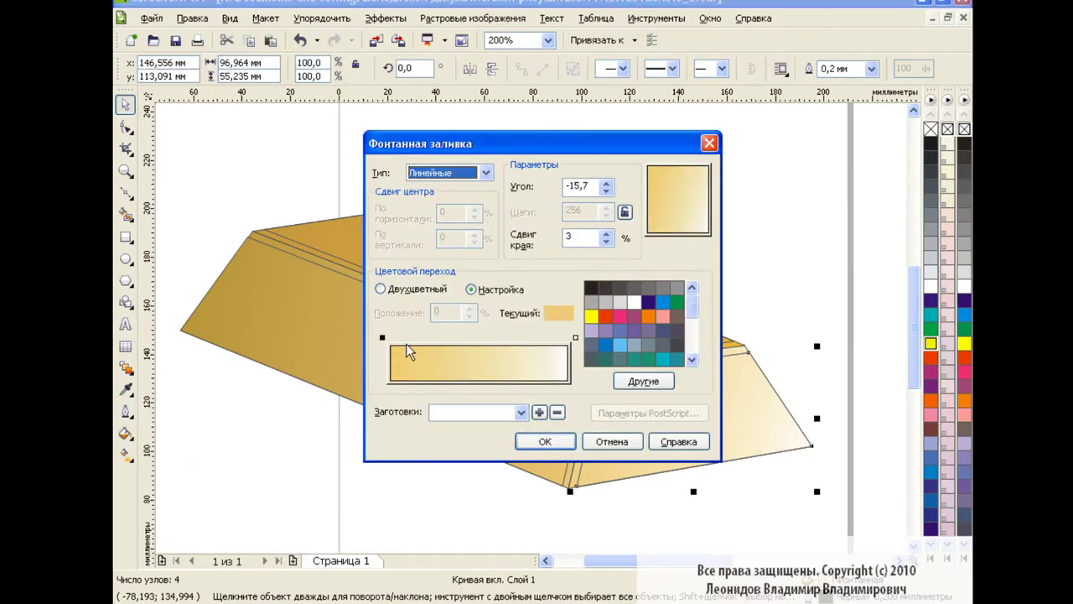
click(638, 381)
drag(534, 344, 534, 340)
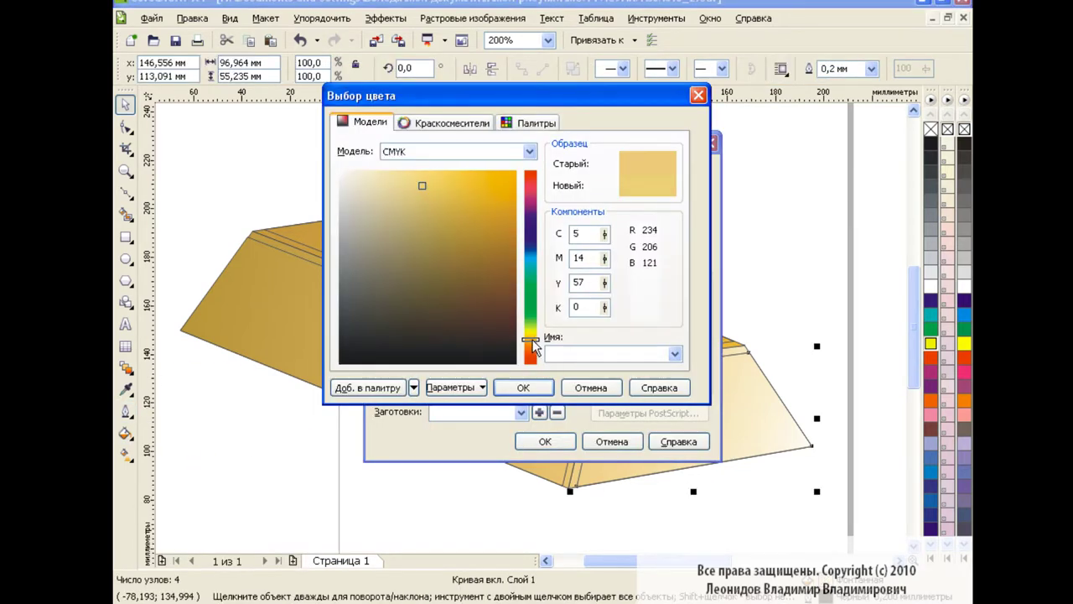
drag(422, 188, 446, 179)
click(532, 386)
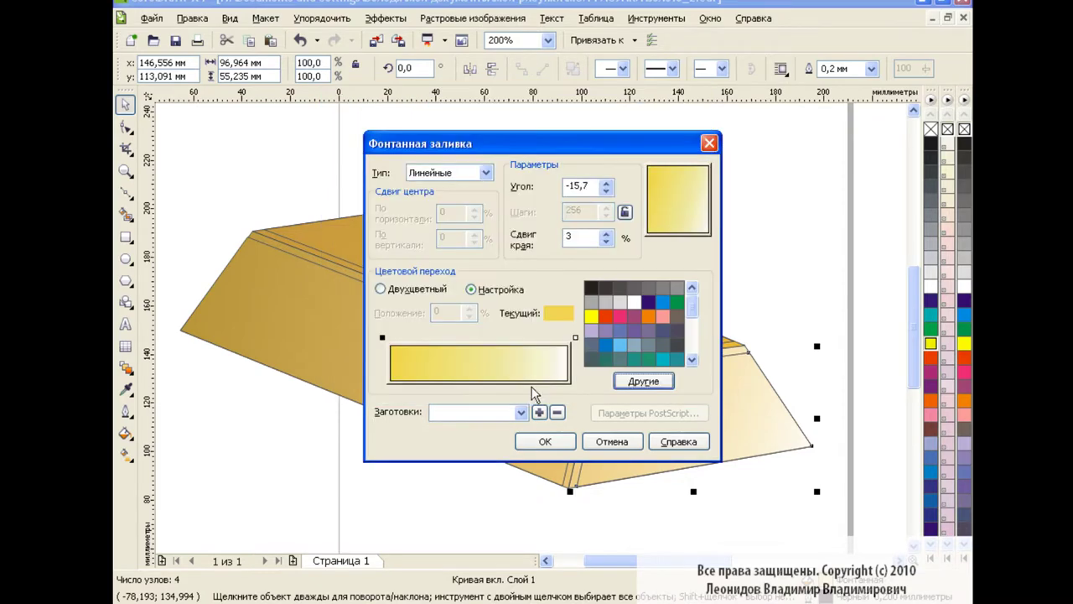
Make the end face gradient radial, pale yellow at the end, centre offset 31%/-27%.
click(575, 337)
click(644, 382)
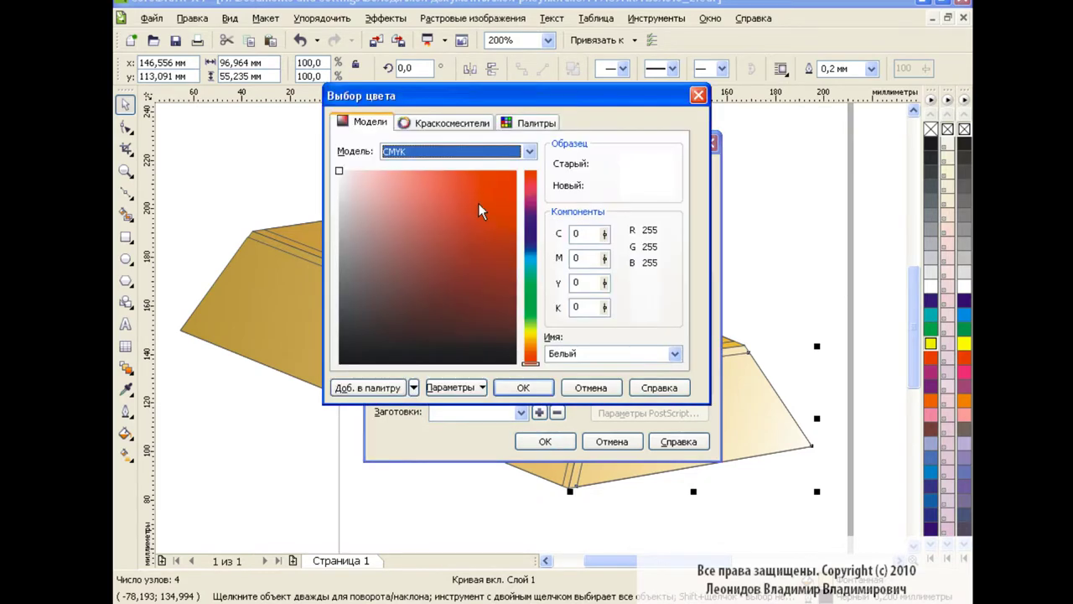
drag(530, 359, 530, 337)
drag(382, 191, 366, 176)
click(523, 387)
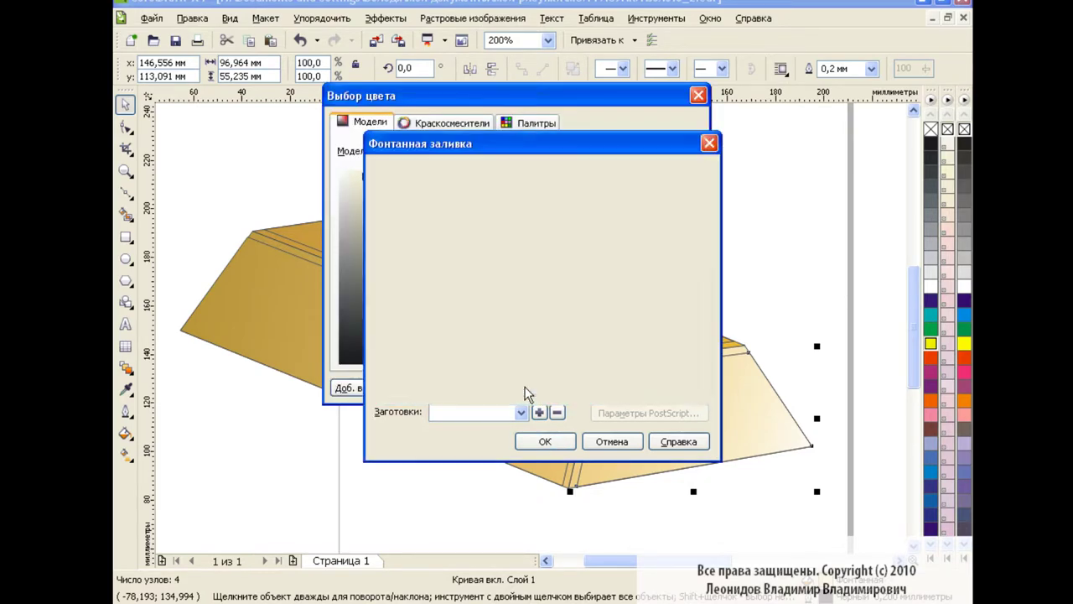
click(486, 173)
click(478, 198)
drag(680, 200, 696, 216)
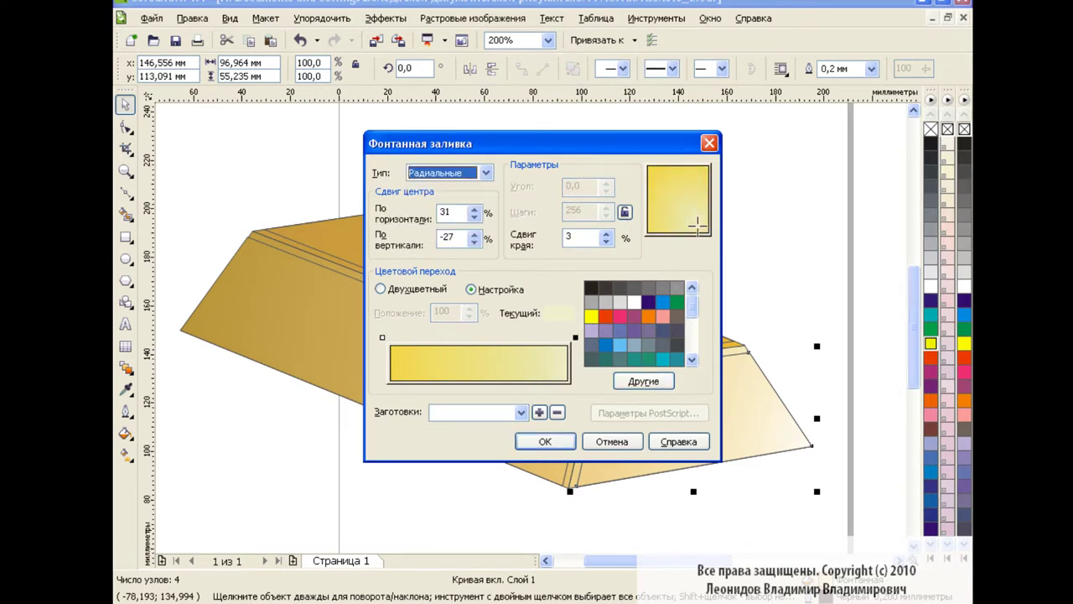
click(571, 440)
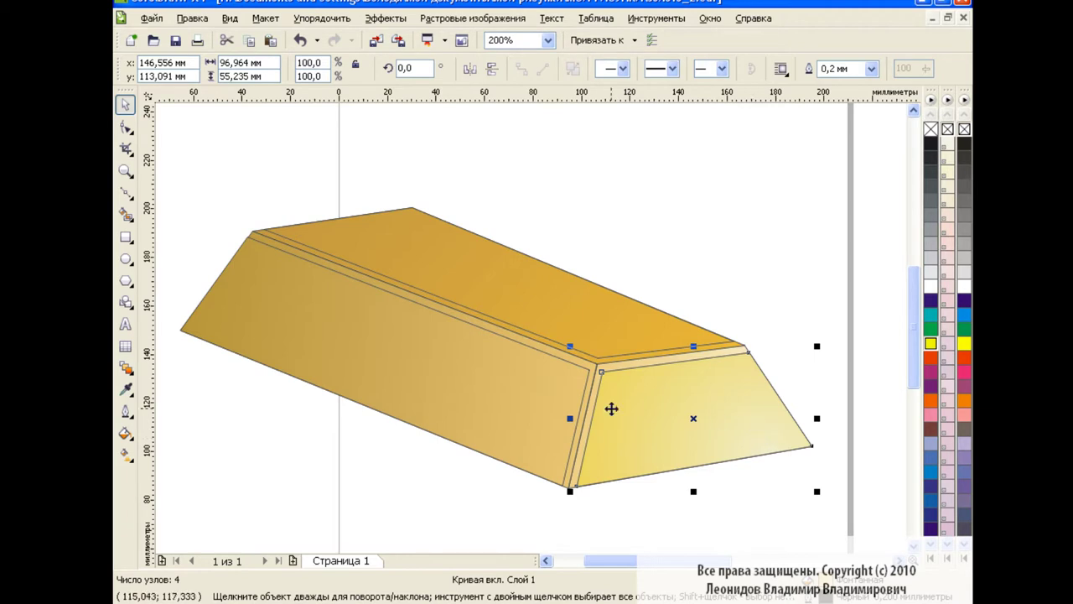
Open the Fountain Fill settings for the bar's long front face.
click(463, 369)
click(126, 434)
click(225, 443)
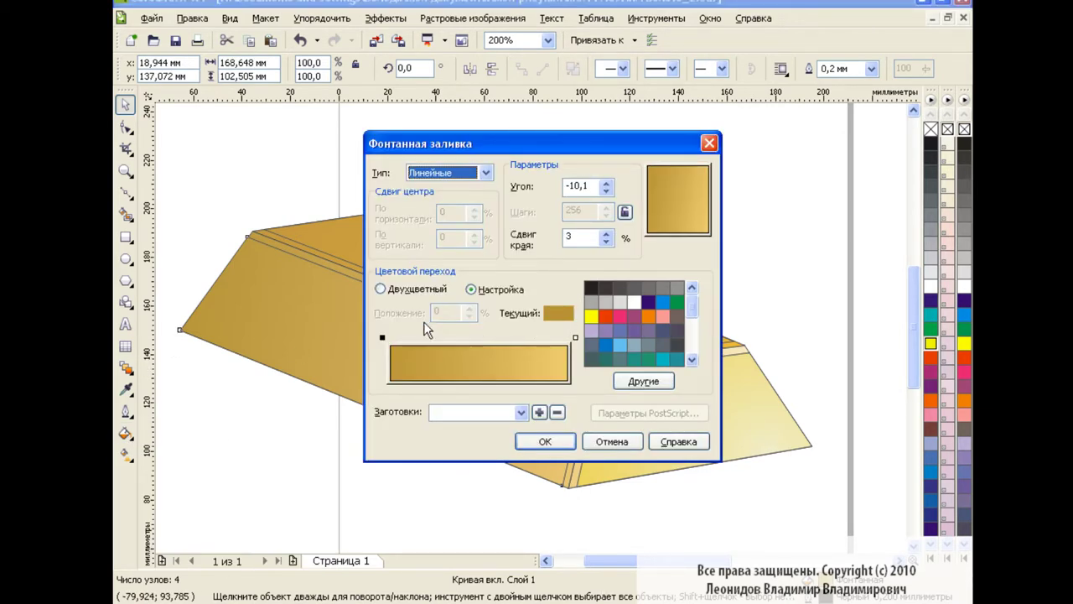
Recolour the front face's gradient stops to warmer, yellower gold (CMYK 3/25/86/0).
double_click(553, 358)
drag(538, 340, 536, 338)
click(455, 223)
click(446, 210)
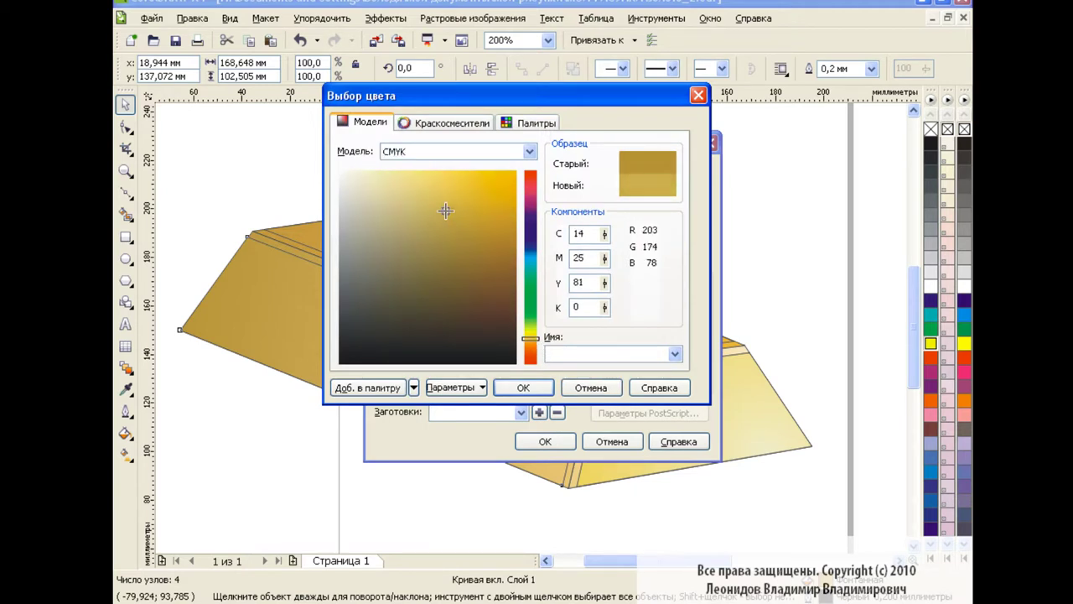
click(522, 387)
click(574, 340)
click(644, 380)
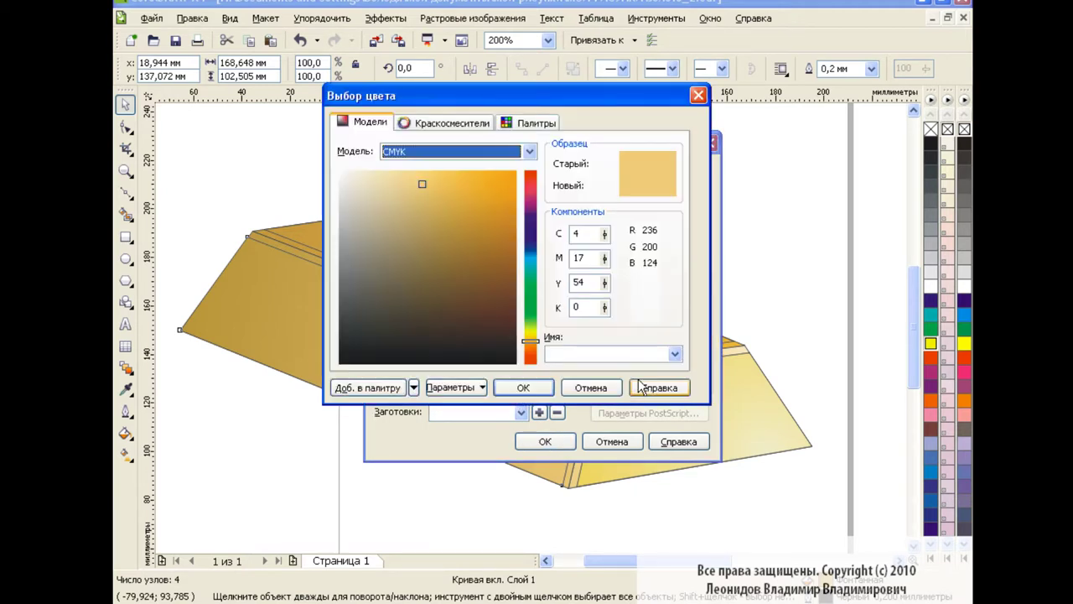
click(534, 336)
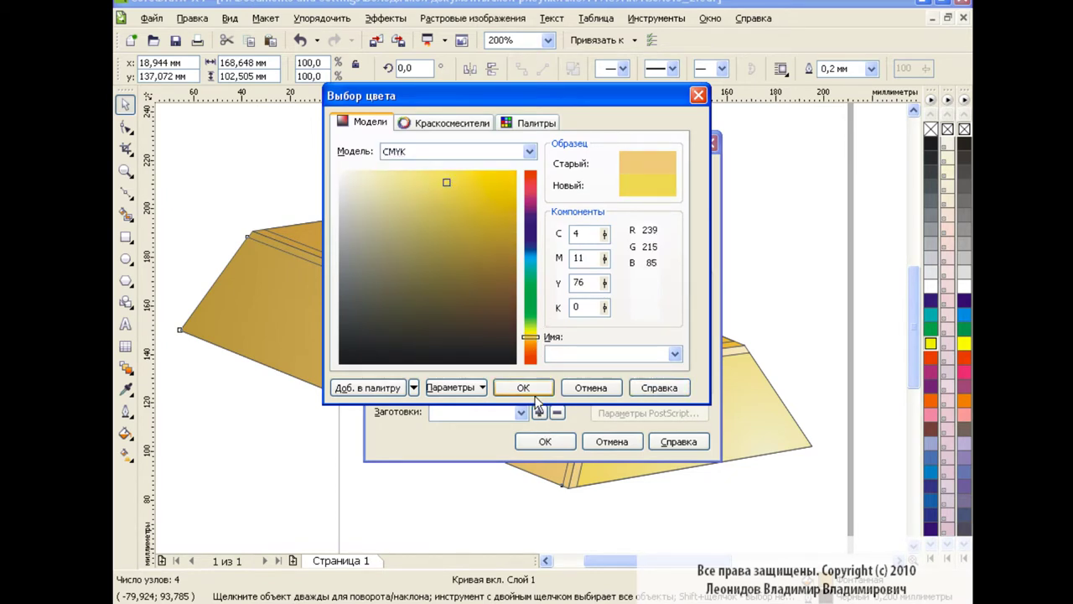
click(534, 392)
click(549, 451)
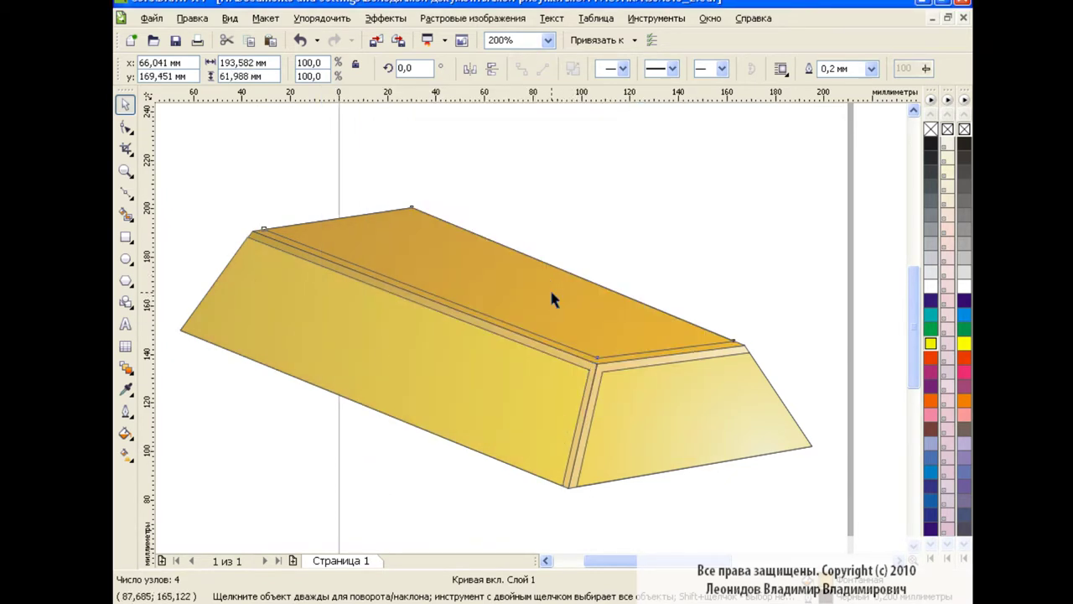
Recolour the top face's gradient with a lighter gold start and saturated orange-gold end.
click(126, 433)
click(184, 458)
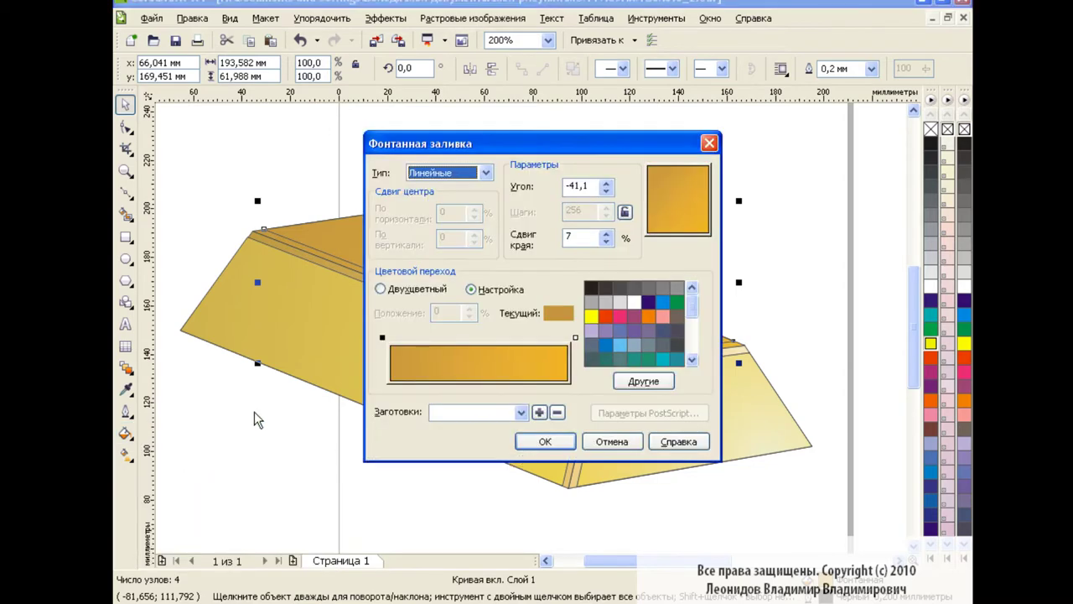
click(383, 337)
click(643, 380)
click(531, 339)
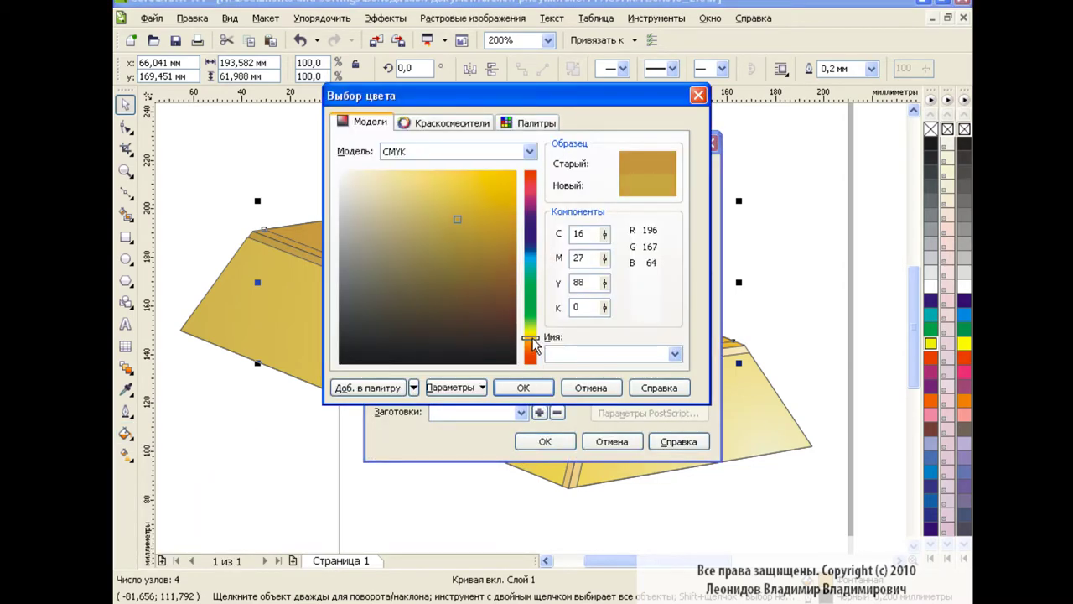
click(434, 202)
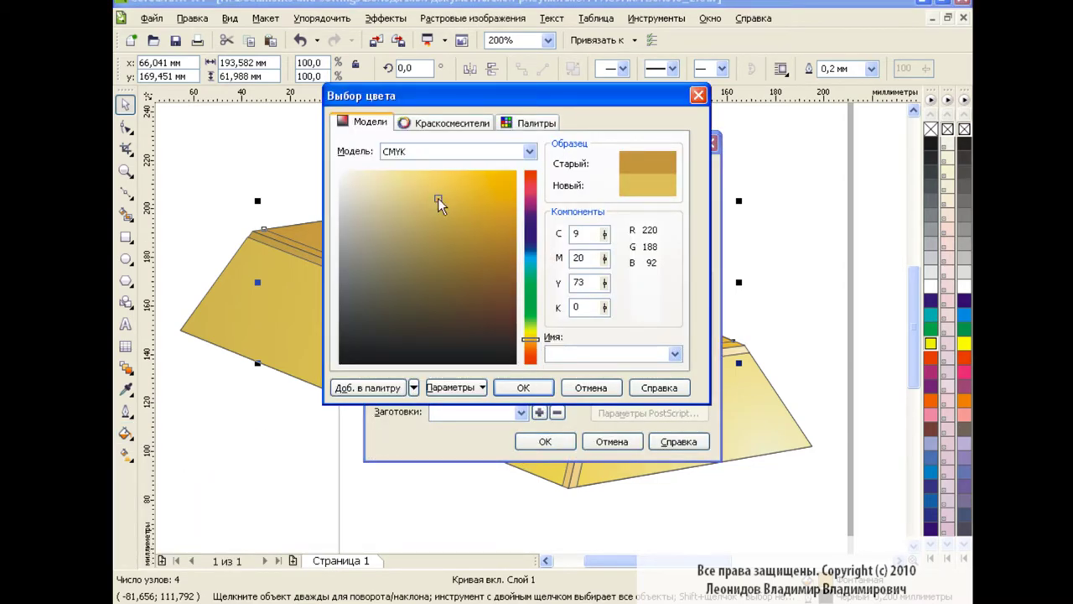
click(541, 388)
click(574, 339)
click(643, 381)
click(469, 180)
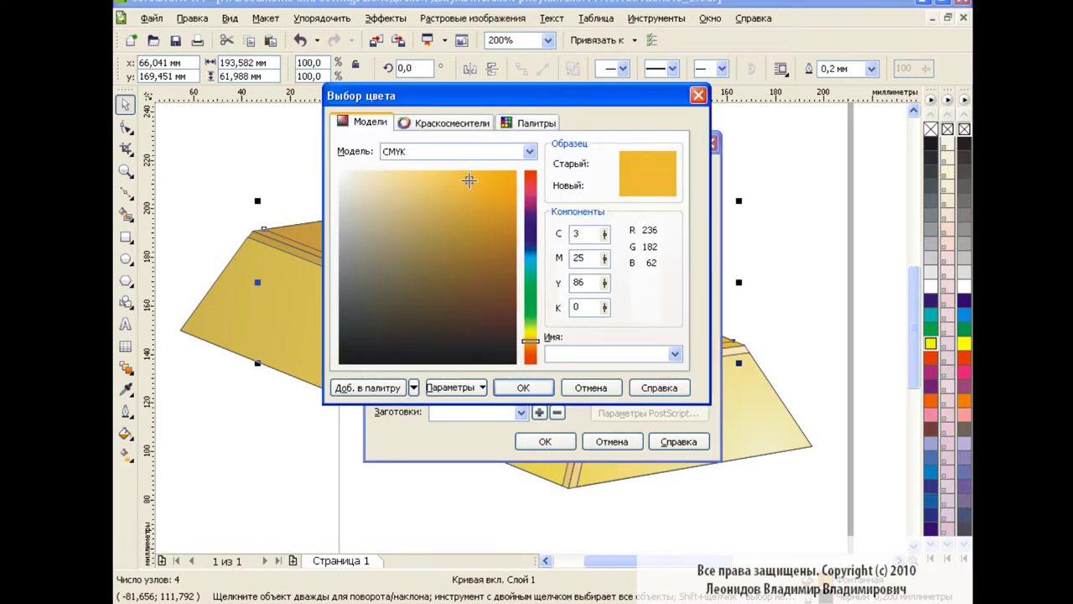
click(524, 388)
click(545, 441)
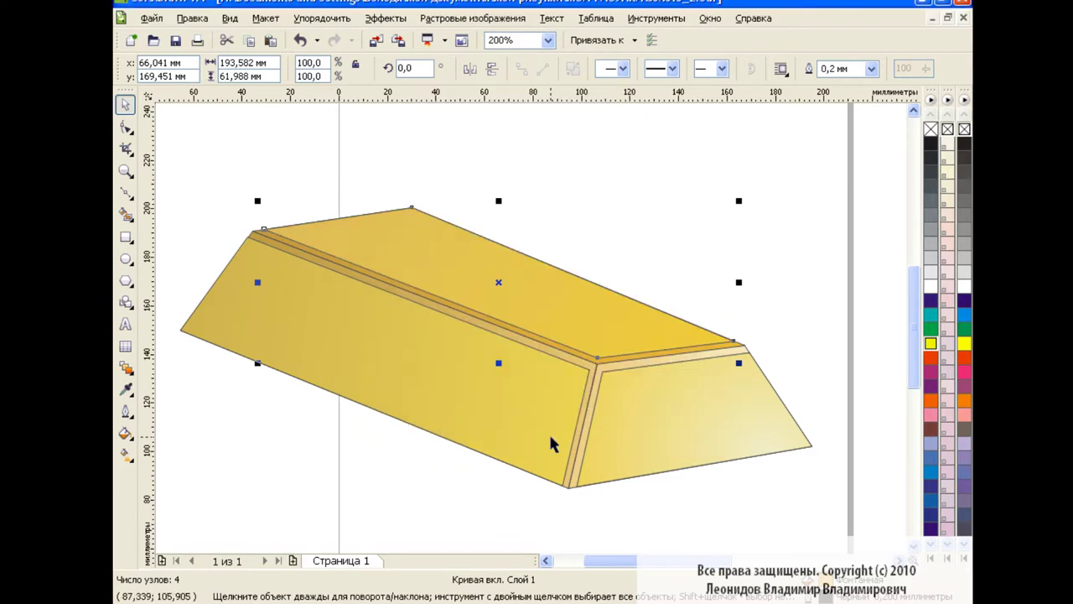
Deselect the gold bar and undo the last change.
click(644, 197)
key(ctrl+z)
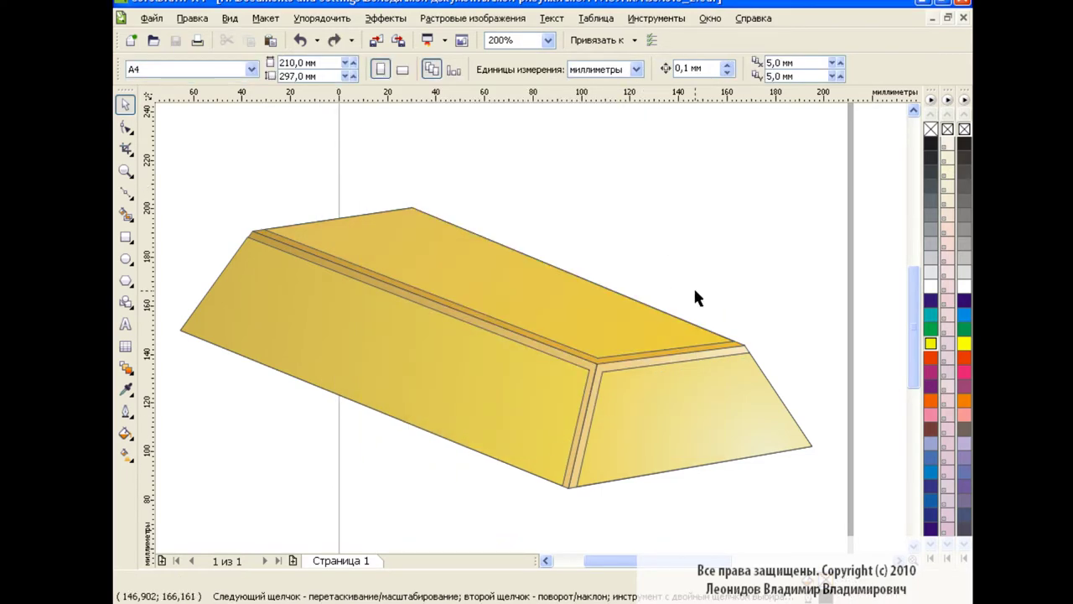
click(126, 367)
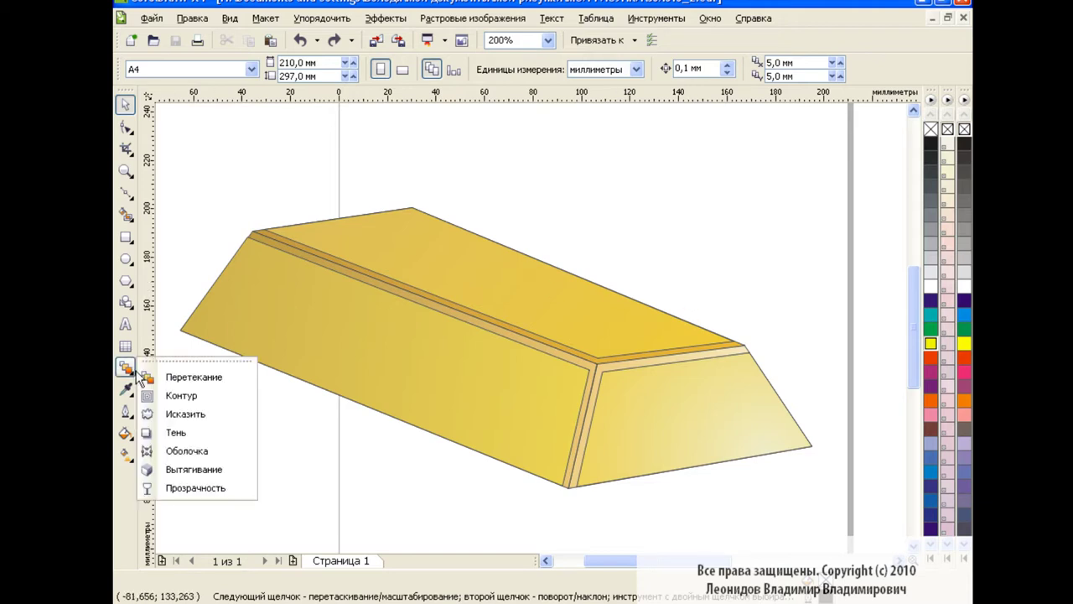
click(168, 376)
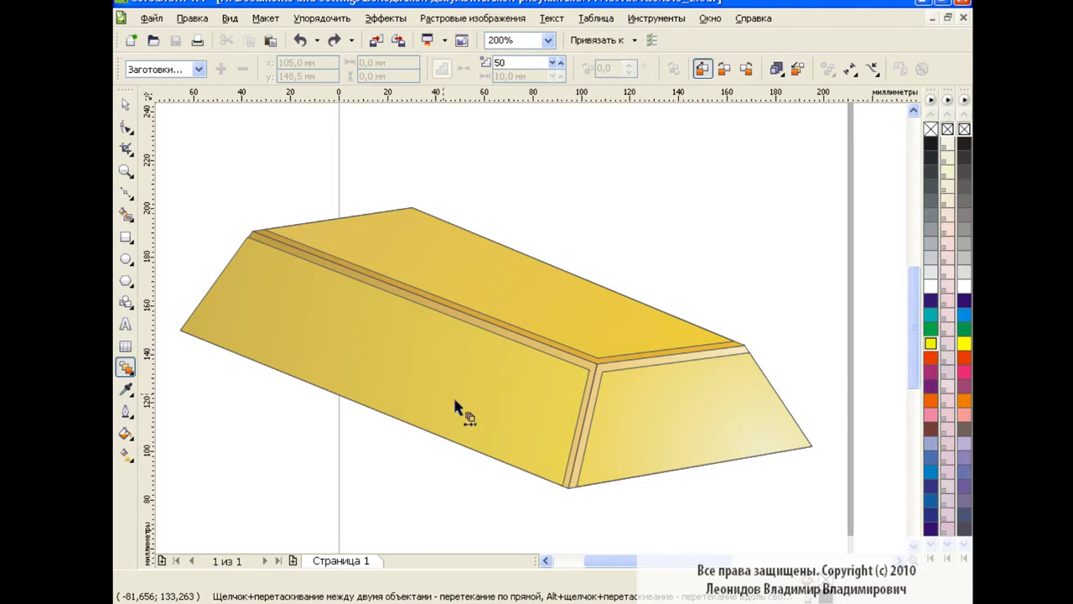
Blend the front face into the ridge strip and the end face into its border strip.
drag(384, 357, 517, 335)
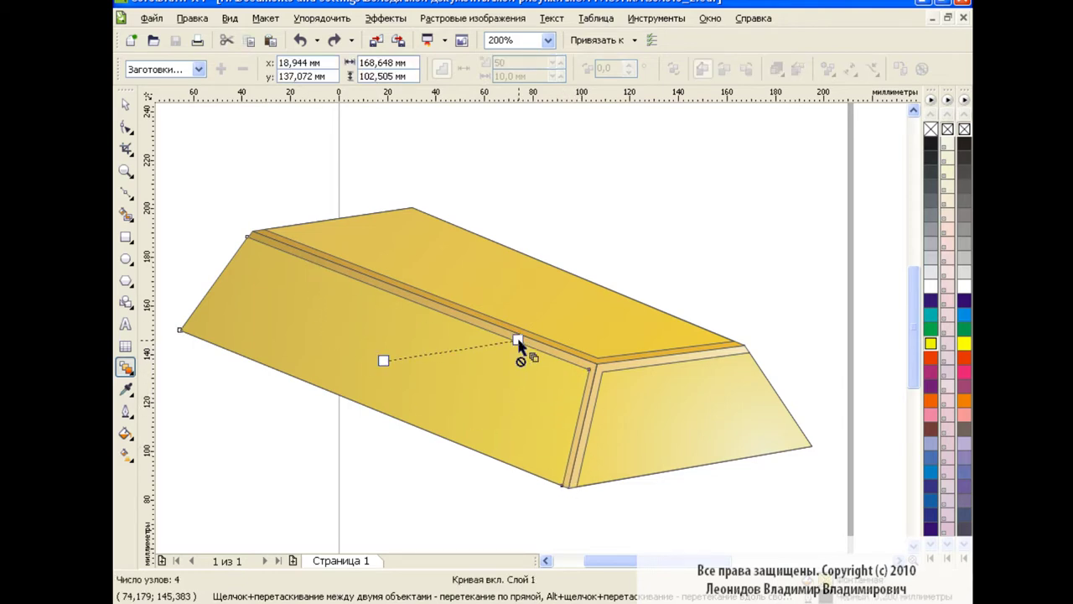
click(591, 312)
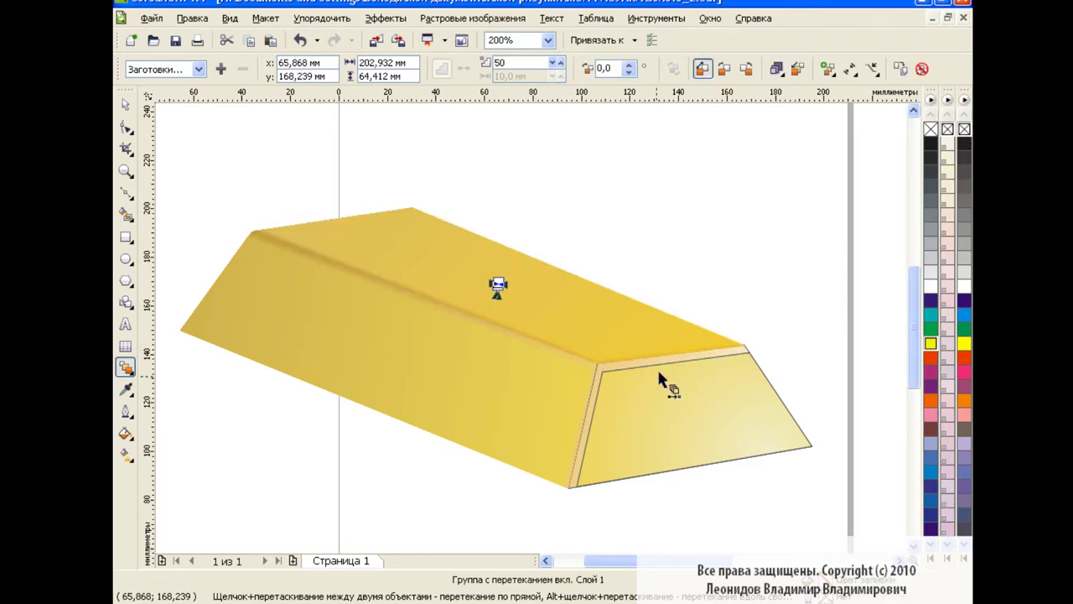
drag(671, 394, 610, 371)
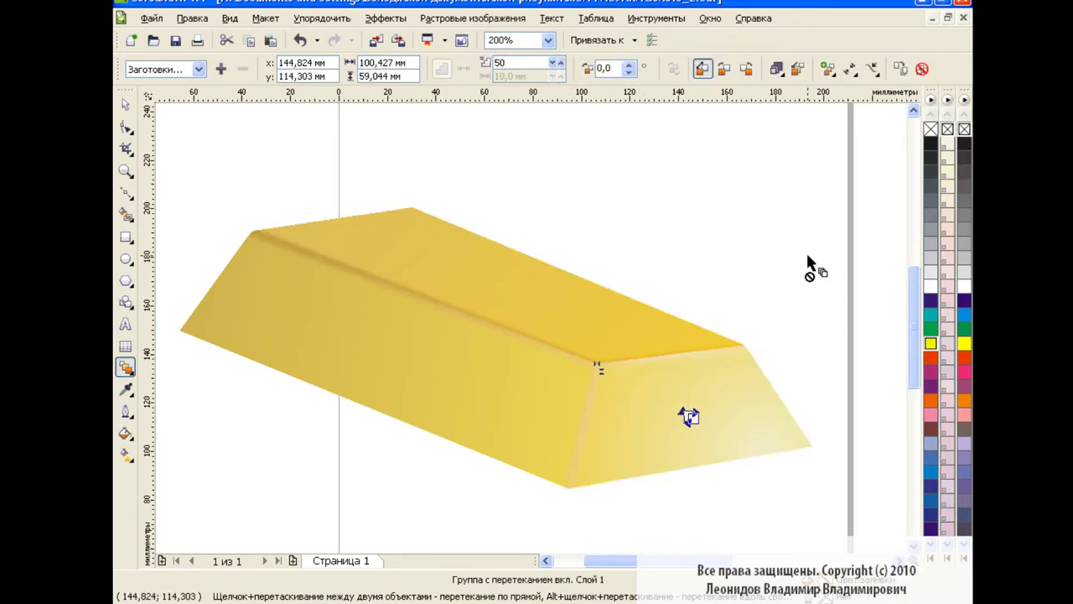
key(space)
click(713, 213)
Zoom out to the whole page and delete the older, darker gold bar.
click(548, 39)
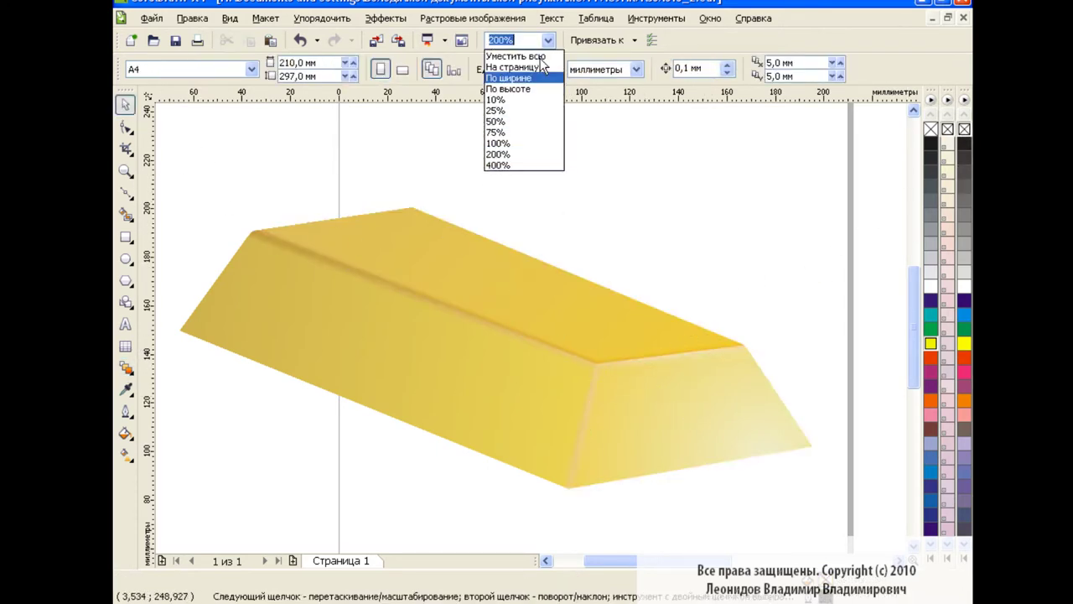
click(512, 139)
drag(302, 222, 716, 446)
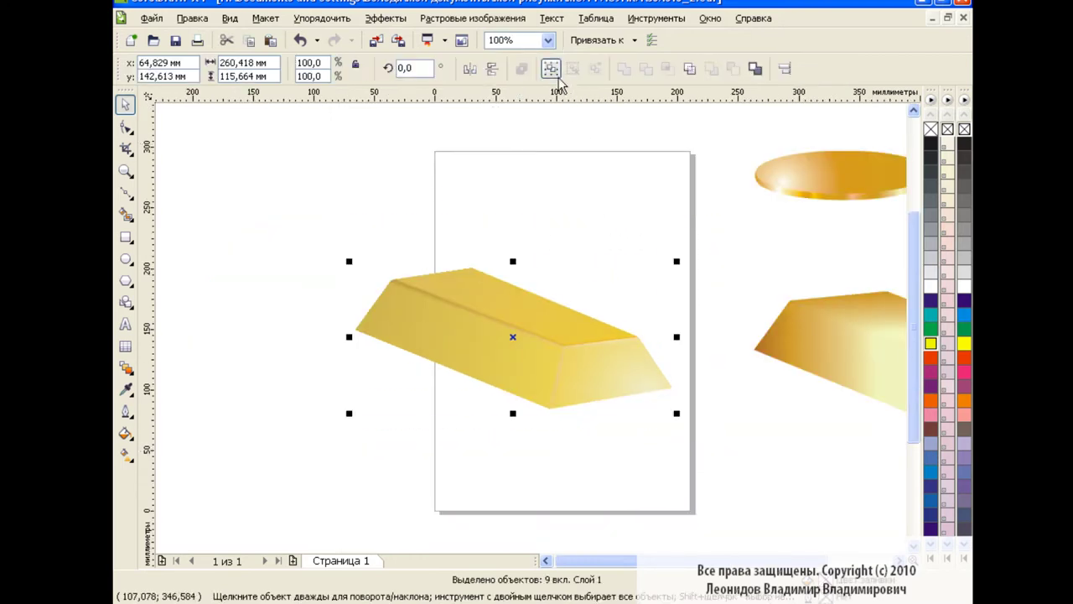
click(608, 170)
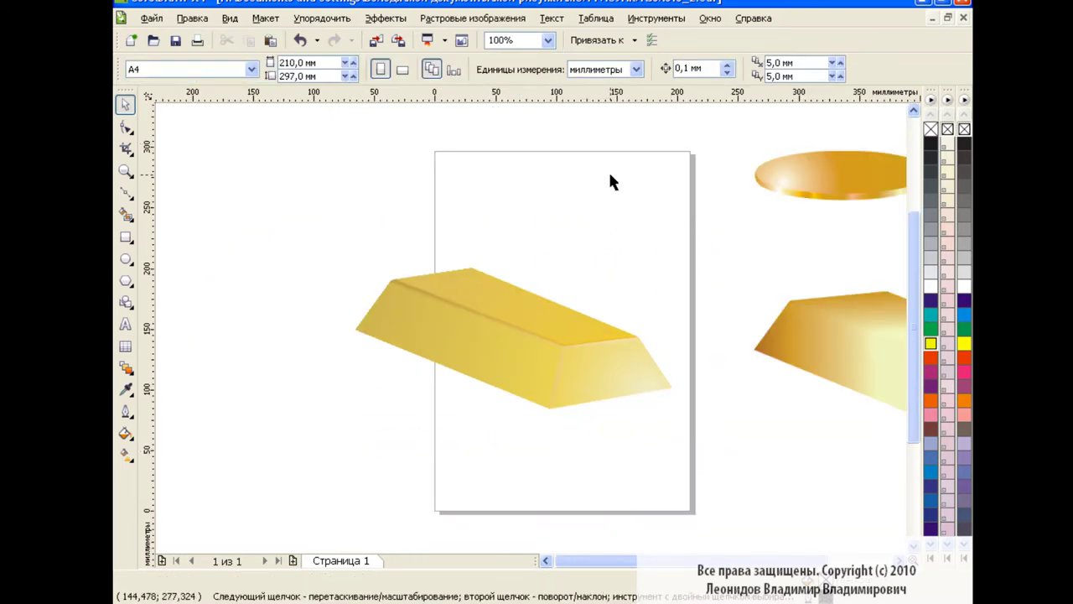
click(511, 336)
drag(511, 335, 412, 350)
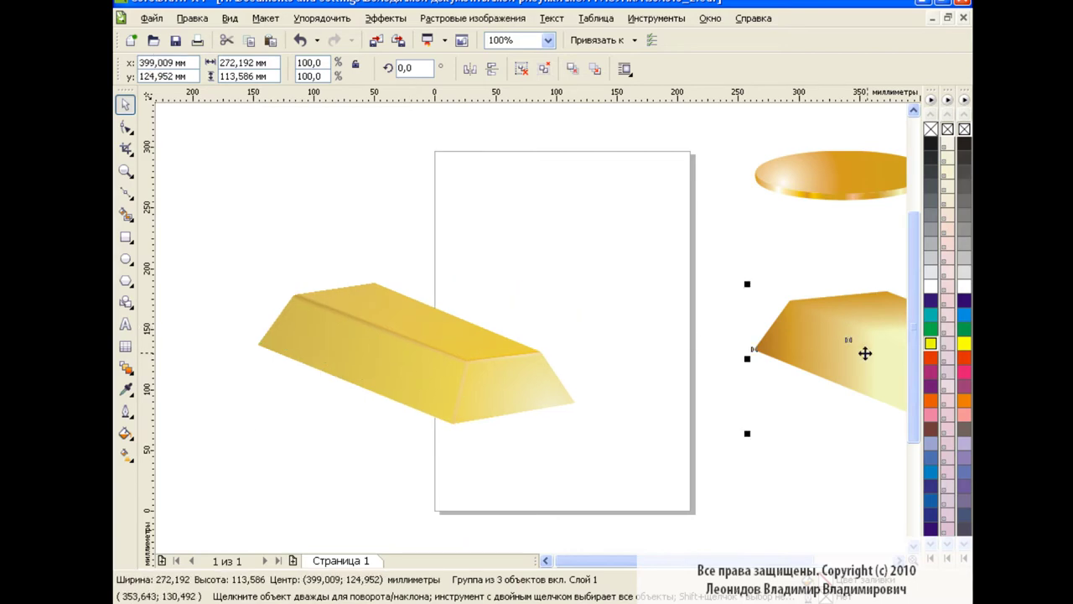
mouse_move(863, 355)
mouse_down()
mouse_move(690, 331)
mouse_move(677, 352)
mouse_up()
click(621, 290)
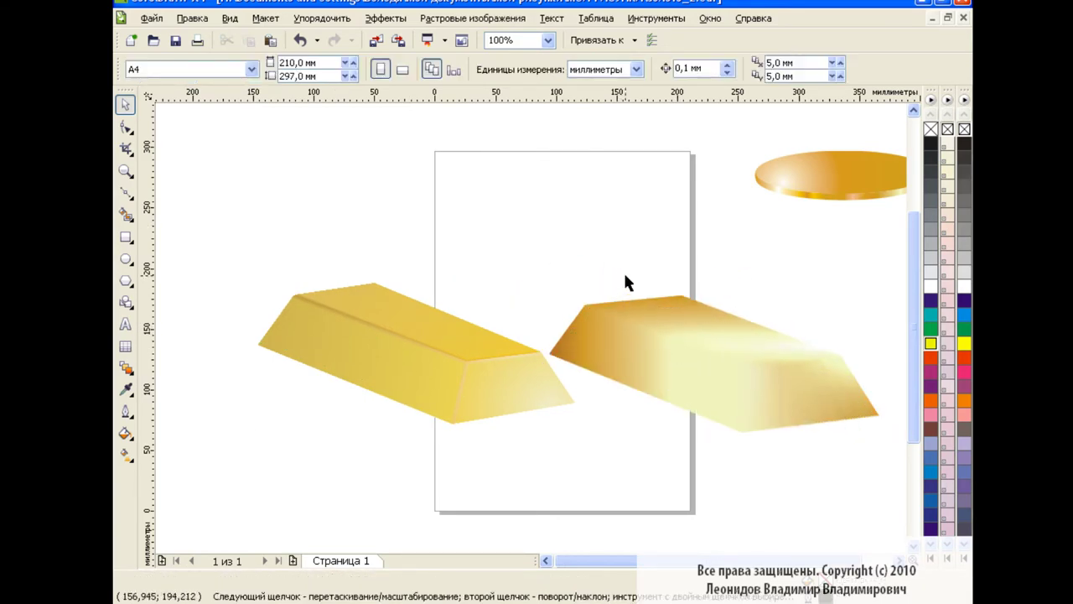
click(721, 362)
key(Delete)
Reposition the remaining gold bar and shrink it to 75.8%.
click(424, 345)
drag(425, 344, 473, 319)
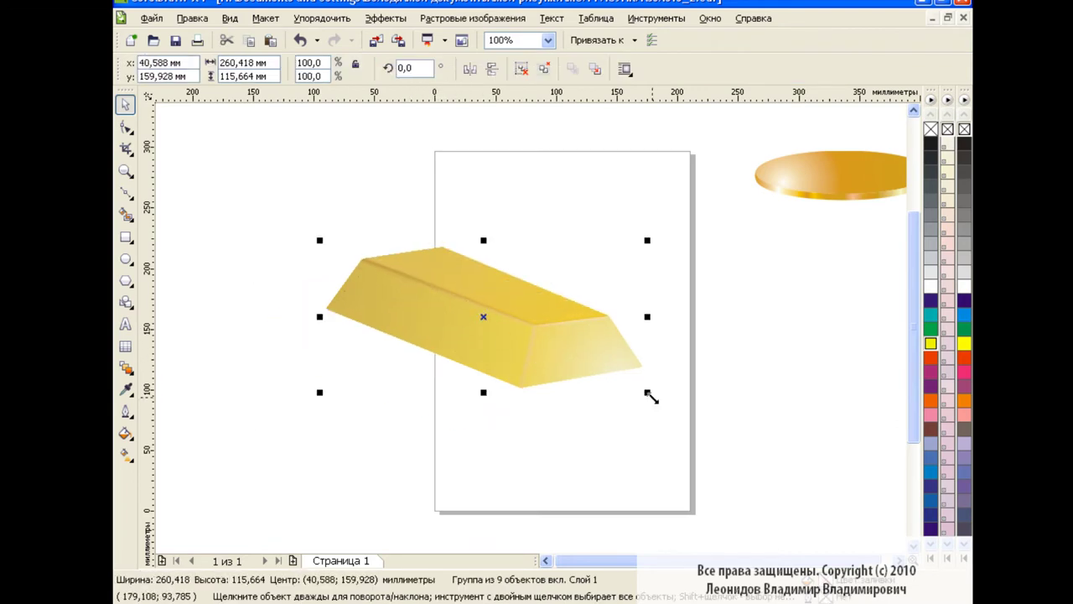
drag(647, 391, 576, 364)
drag(387, 250, 399, 305)
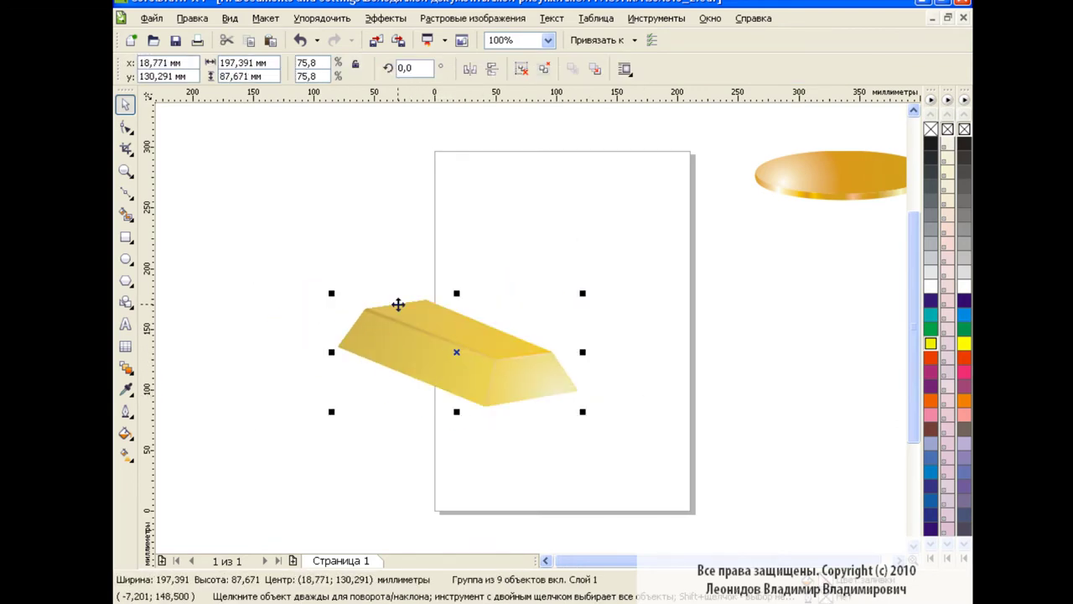
Duplicate the gold bar and arrange the bars into a stack with one on top.
click(270, 40)
mouse_move(455, 352)
mouse_down()
mouse_move(356, 366)
mouse_move(366, 372)
mouse_up()
click(671, 344)
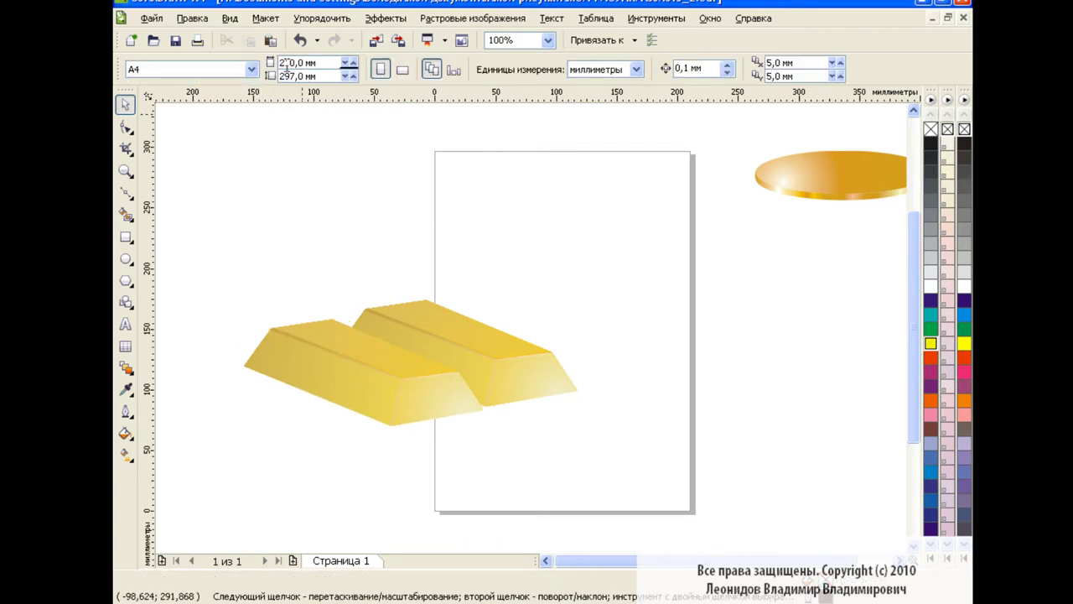
click(434, 364)
drag(434, 364, 393, 319)
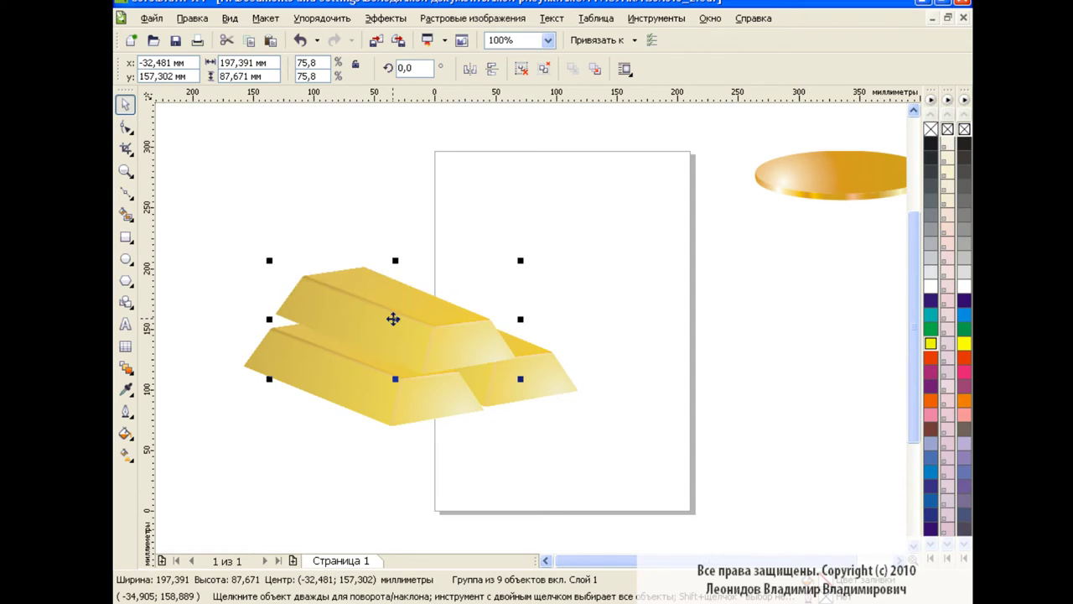
click(663, 294)
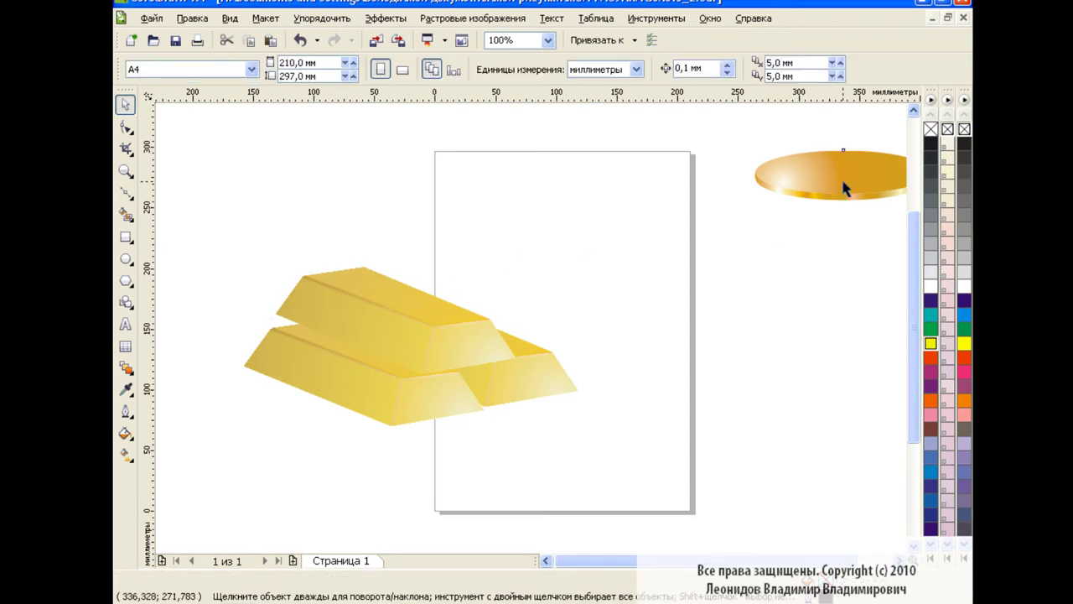
Place the gold coin on the page, shrink it, and leave a copy just above it.
drag(839, 174, 663, 297)
mouse_move(766, 360)
mouse_down()
mouse_move(703, 332)
mouse_move(643, 328)
mouse_move(627, 394)
mouse_up()
click(618, 312)
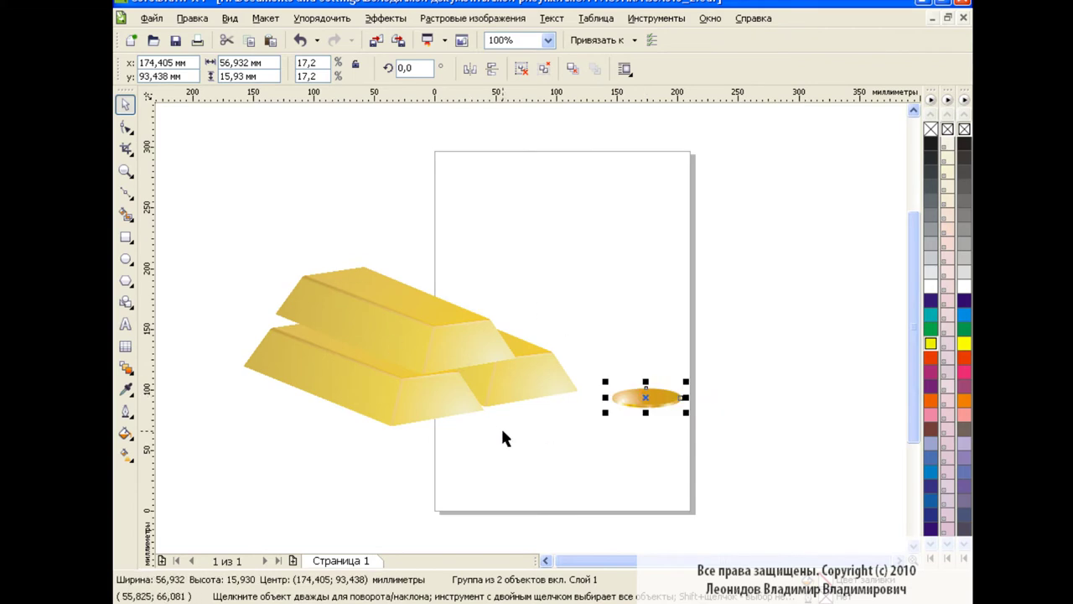
click(635, 436)
click(647, 401)
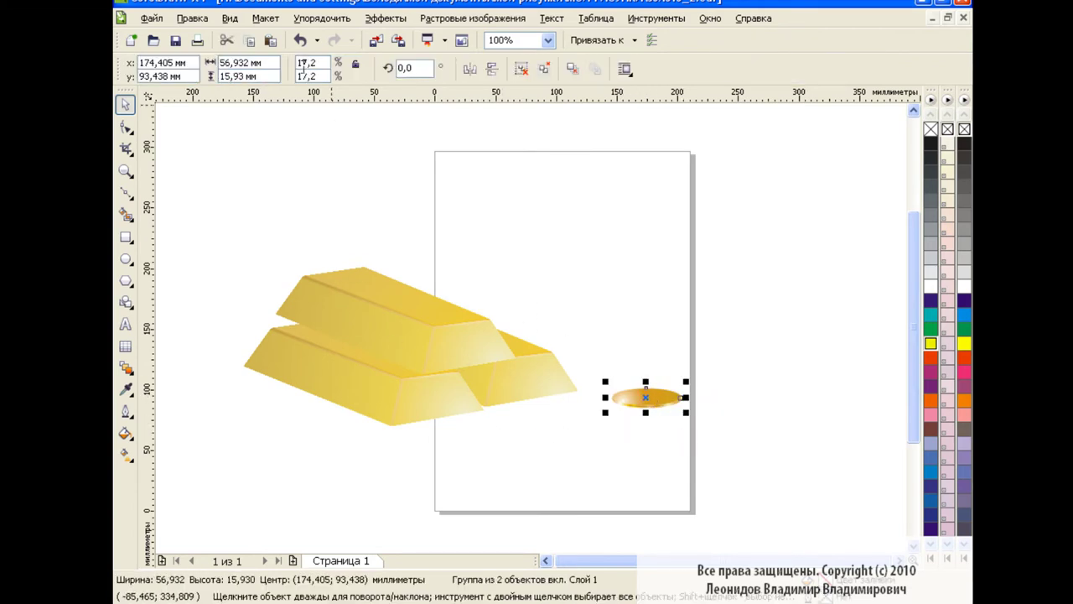
mouse_move(647, 401)
mouse_down()
mouse_move(644, 295)
mouse_move(647, 399)
mouse_up()
key(Escape)
Blend the two coins with 10 intermediate coins and shrink the stack proportionally.
click(126, 367)
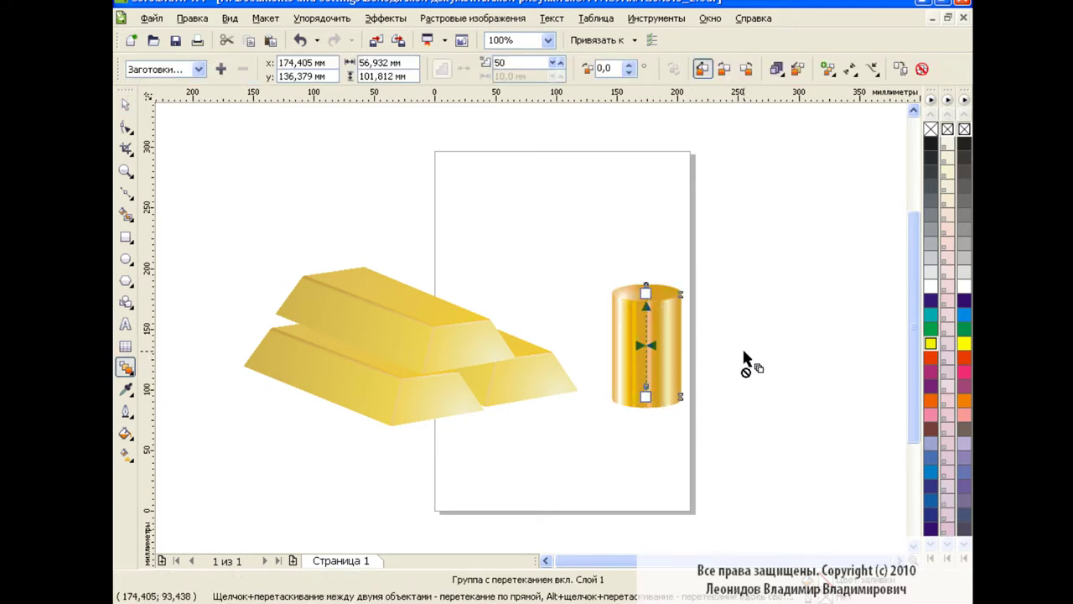
text(0)
key(Return)
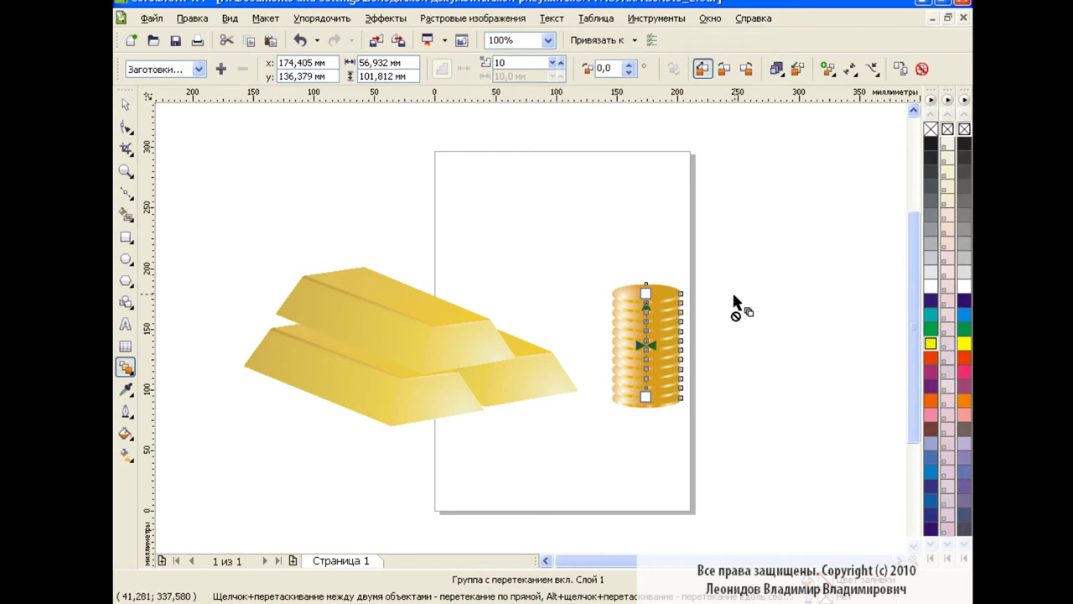
click(557, 64)
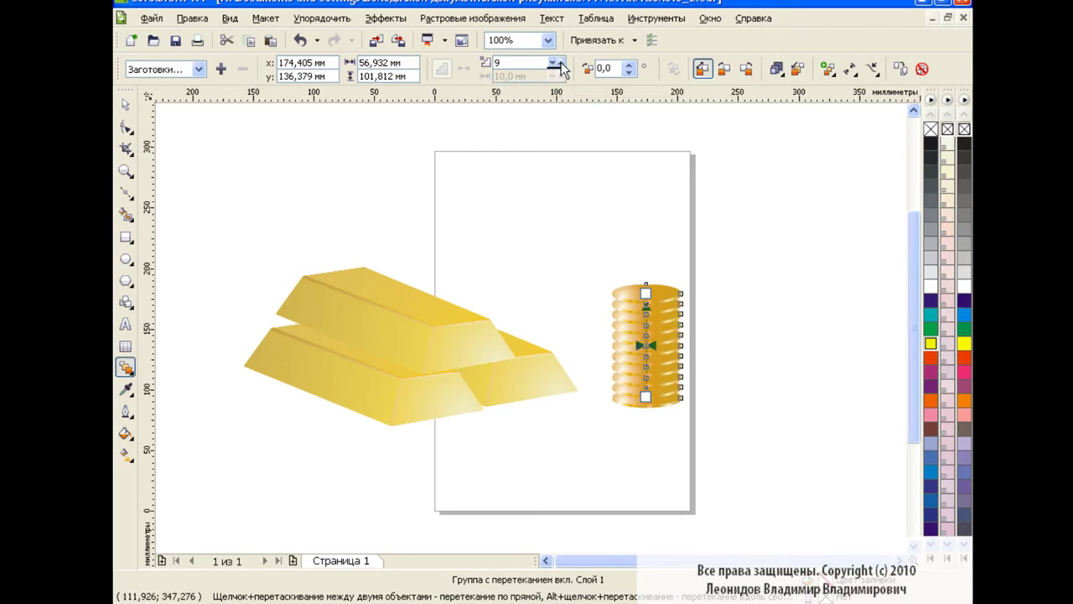
click(556, 65)
key(space)
click(557, 227)
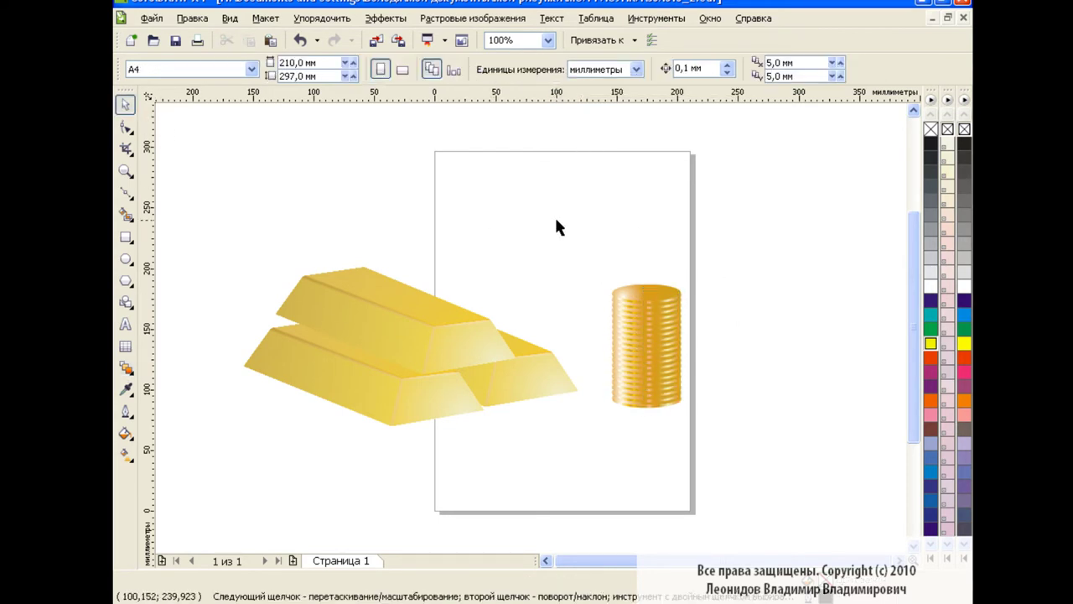
click(662, 302)
drag(693, 281, 662, 327)
Copy the coin stack beside the original and cut it to a short 3-step stack.
click(743, 336)
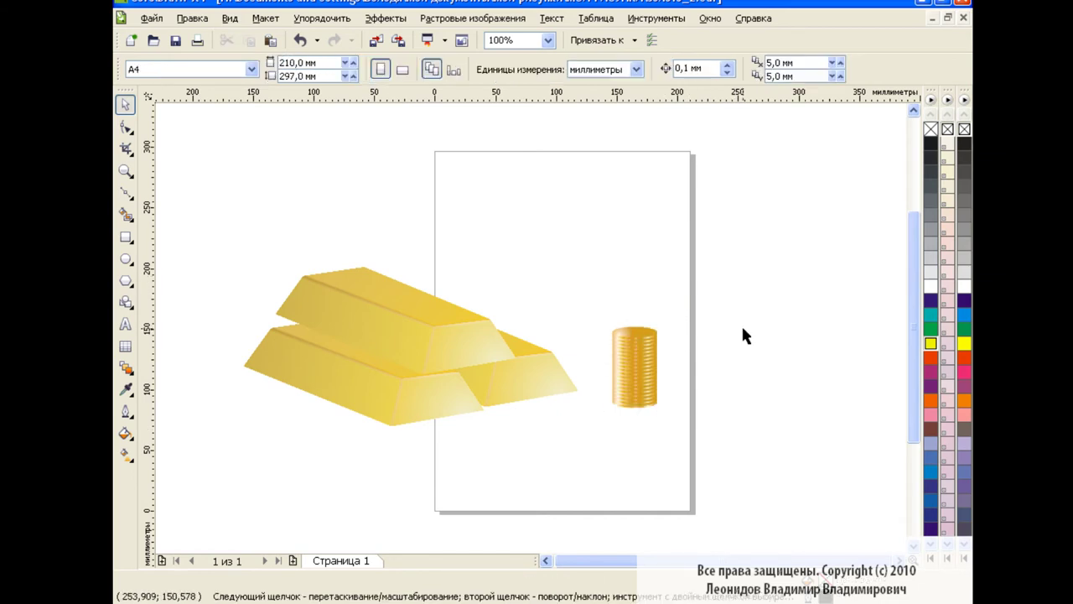
click(643, 366)
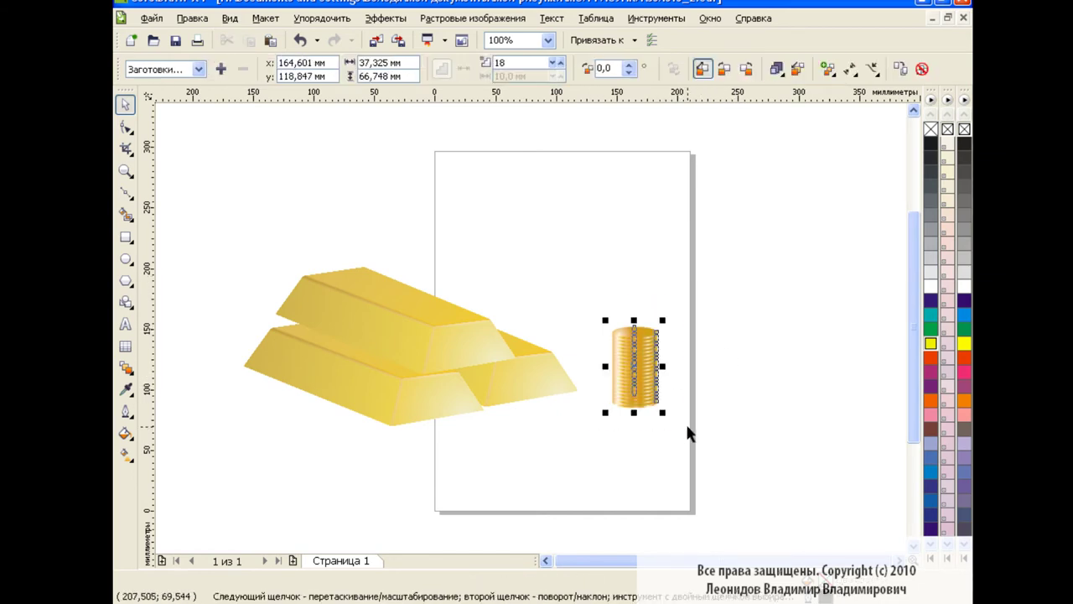
mouse_move(639, 368)
mouse_down()
mouse_move(617, 377)
mouse_move(663, 385)
mouse_up()
click(554, 66)
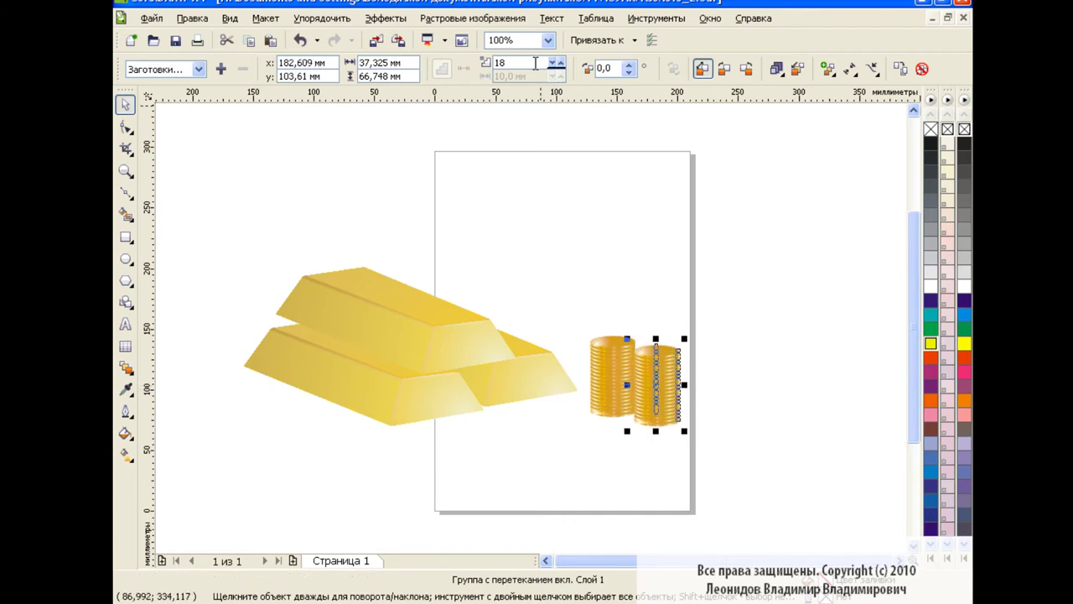
click(554, 67)
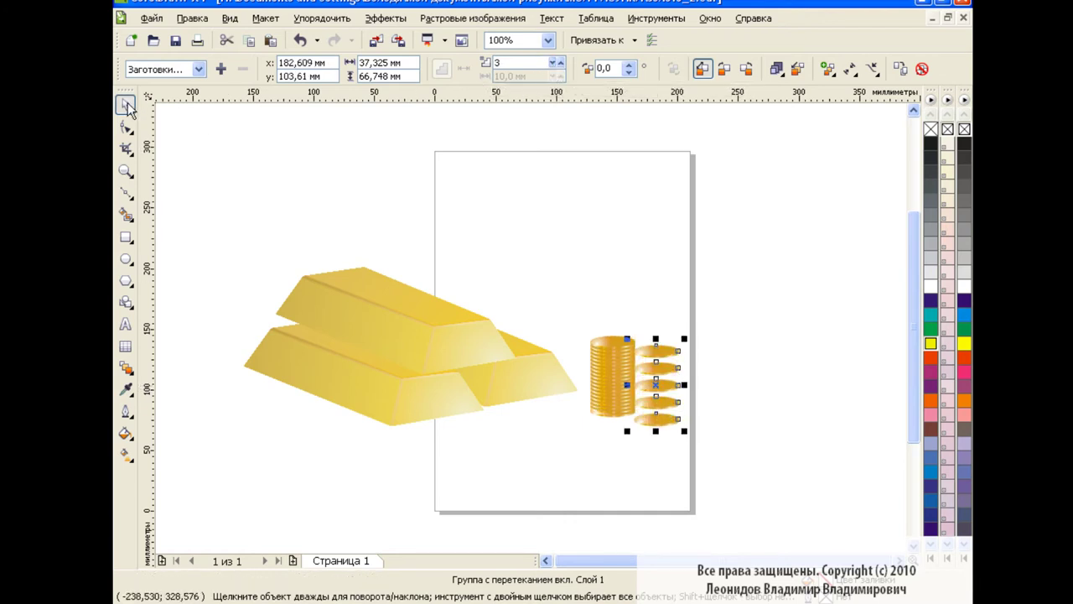
mouse_move(671, 354)
mouse_down()
mouse_move(668, 397)
mouse_move(654, 402)
mouse_up()
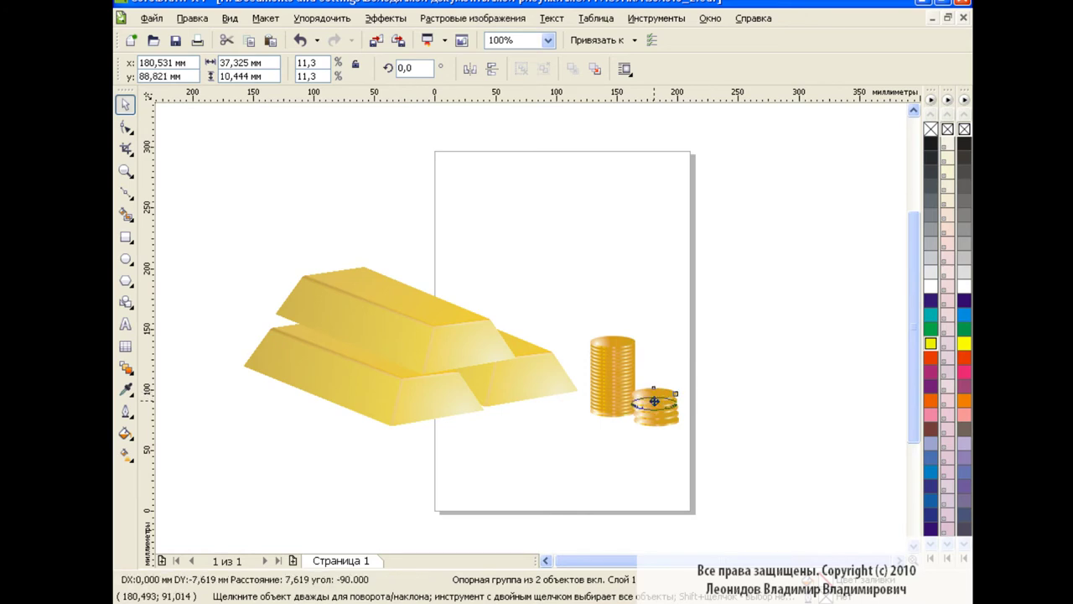
click(744, 365)
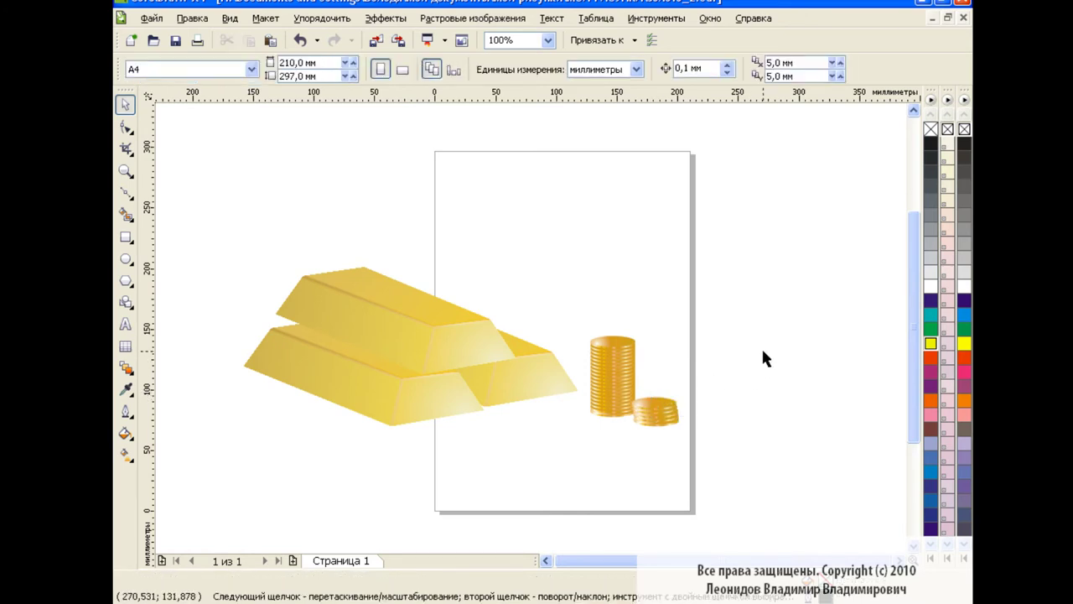
Add another stack copy overlapping the tall stack and shorten it into a front stack.
click(270, 44)
mouse_move(612, 379)
mouse_down()
mouse_move(609, 401)
mouse_move(590, 407)
mouse_up()
click(743, 364)
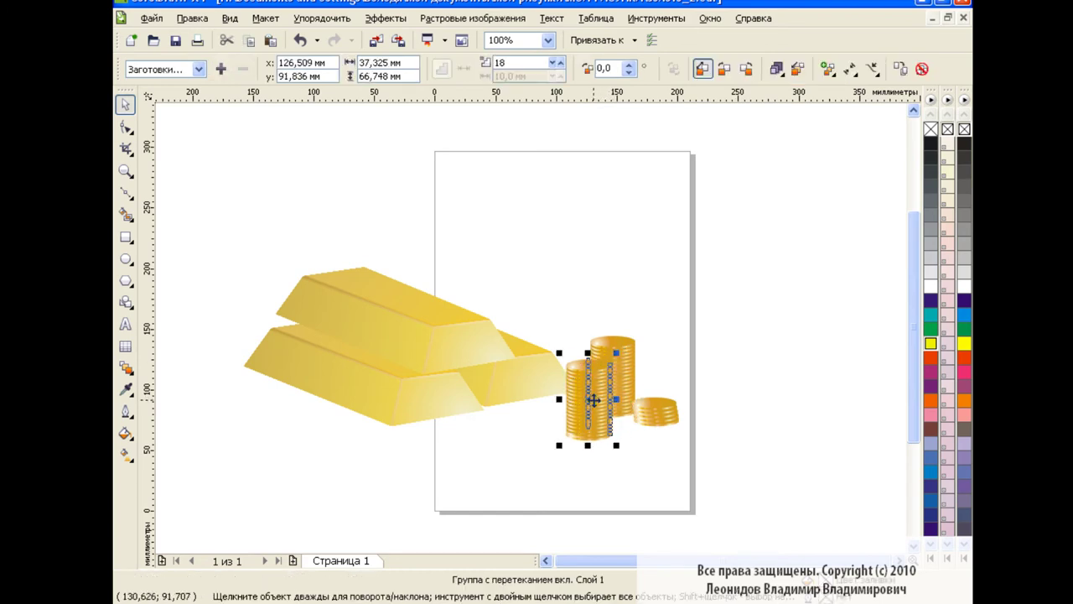
click(719, 363)
click(597, 399)
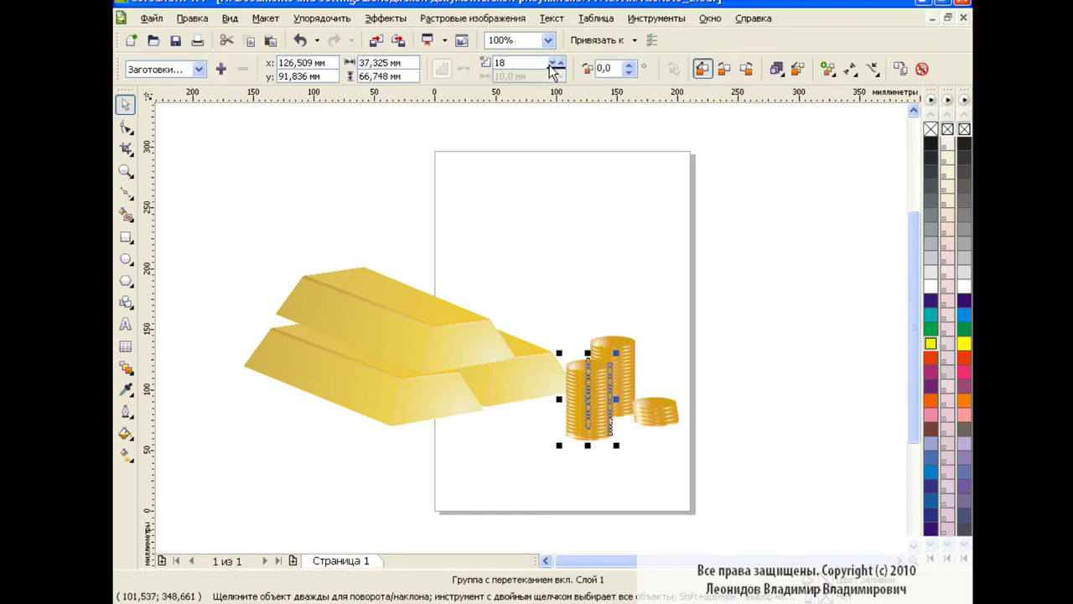
click(551, 63)
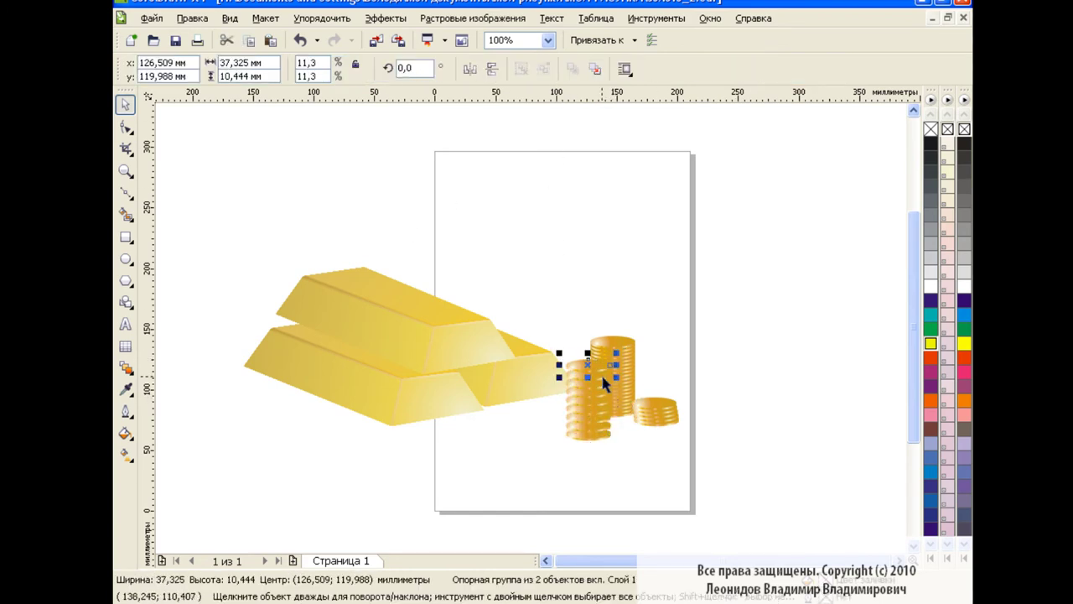
drag(602, 373, 587, 405)
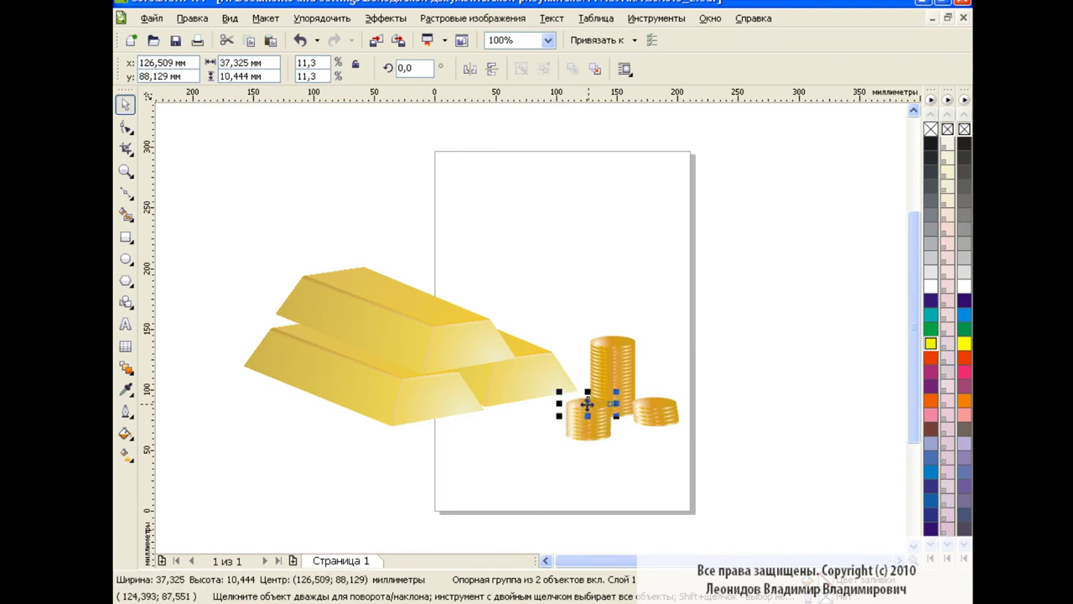
click(774, 347)
Scatter three loose coins below the stacks and move the top gold bar into the row.
drag(613, 341, 527, 429)
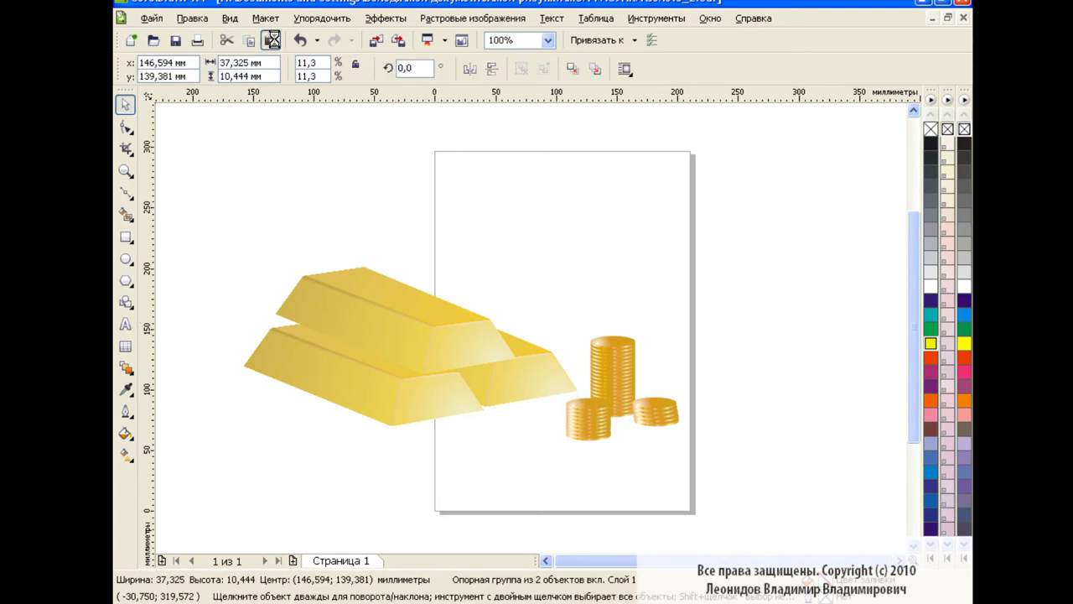
click(613, 341)
drag(613, 341, 651, 467)
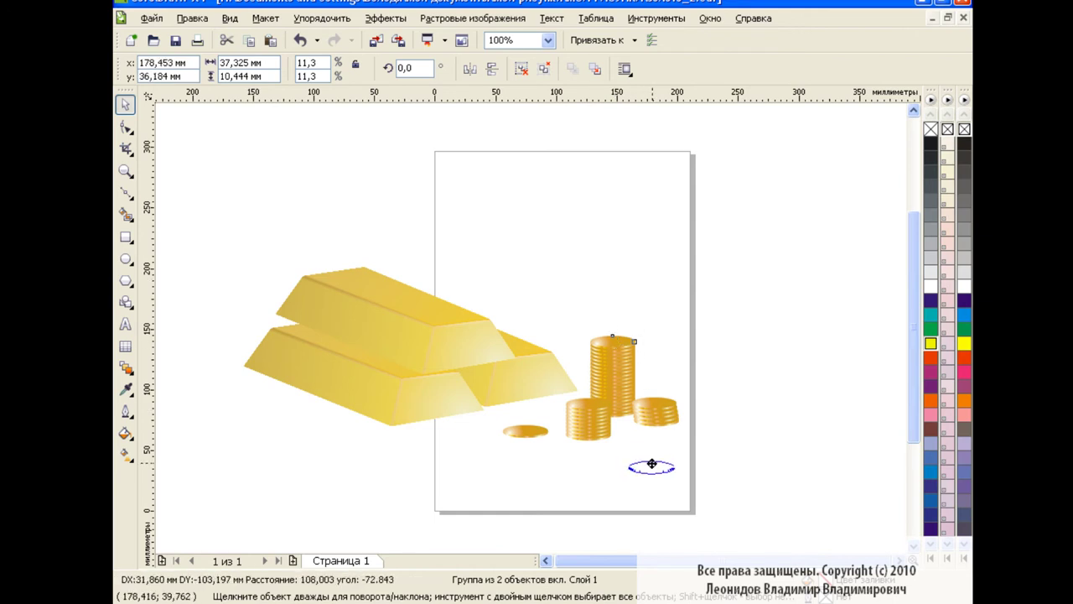
click(613, 341)
mouse_move(613, 342)
mouse_down()
mouse_move(692, 462)
mouse_move(603, 461)
mouse_up()
click(759, 393)
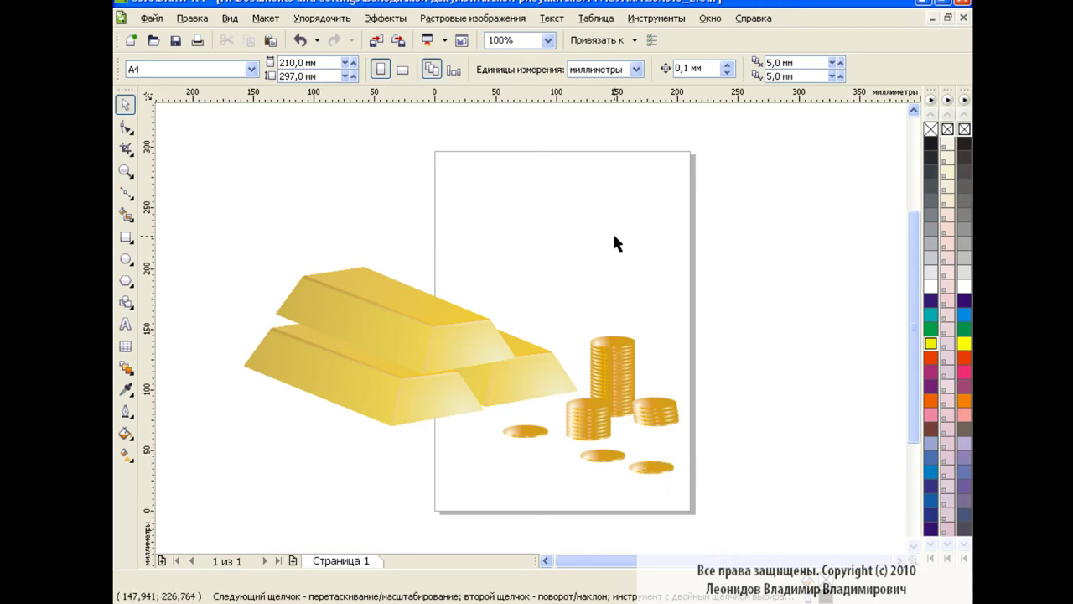
click(395, 321)
mouse_move(395, 321)
mouse_down()
mouse_move(459, 234)
mouse_move(268, 392)
mouse_up()
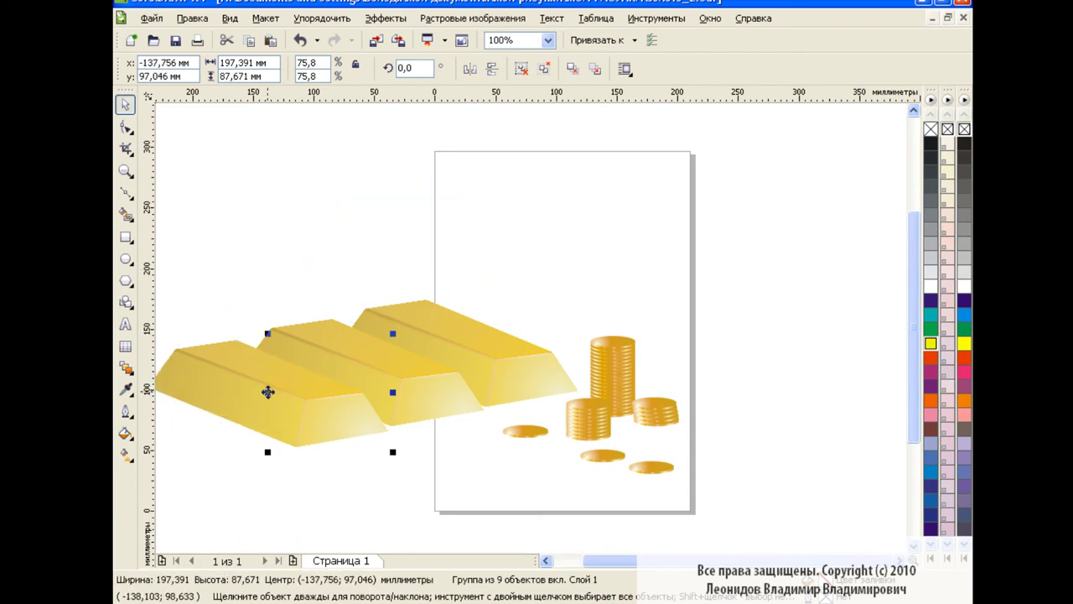
Nudge the front gold bar so all three bars line up in one row.
drag(274, 389, 268, 385)
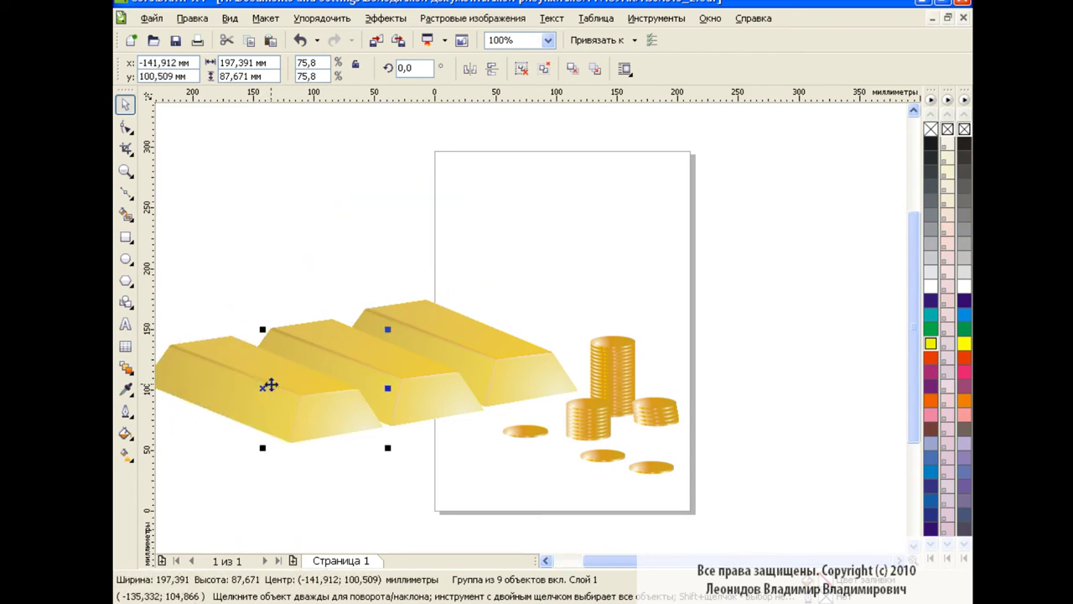
click(604, 261)
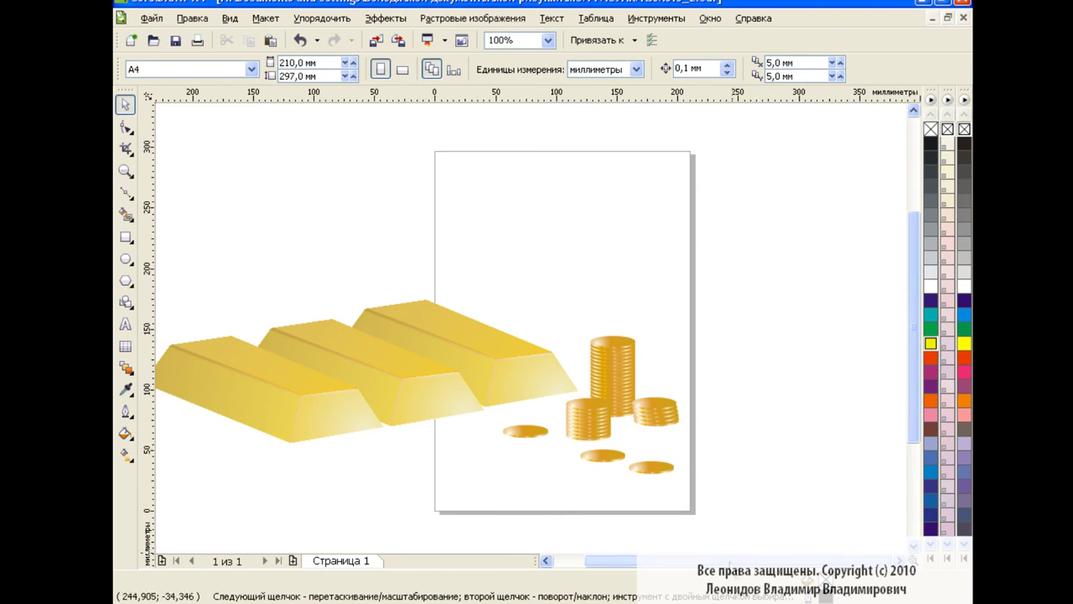
scroll(795, 266, left, 2)
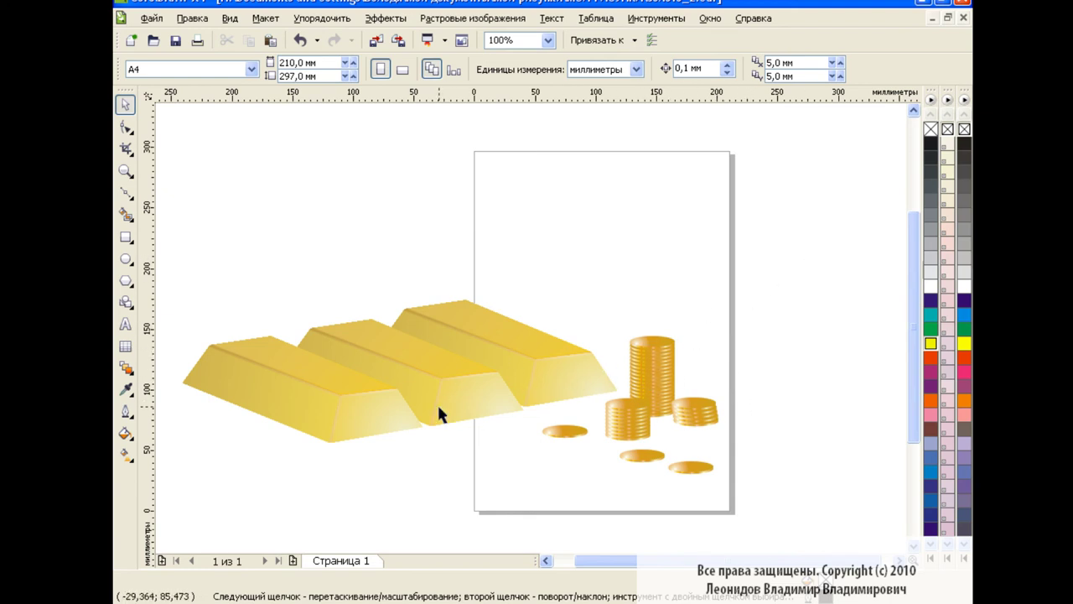
Break the tall coin stack's blend apart and regroup its coins.
click(642, 423)
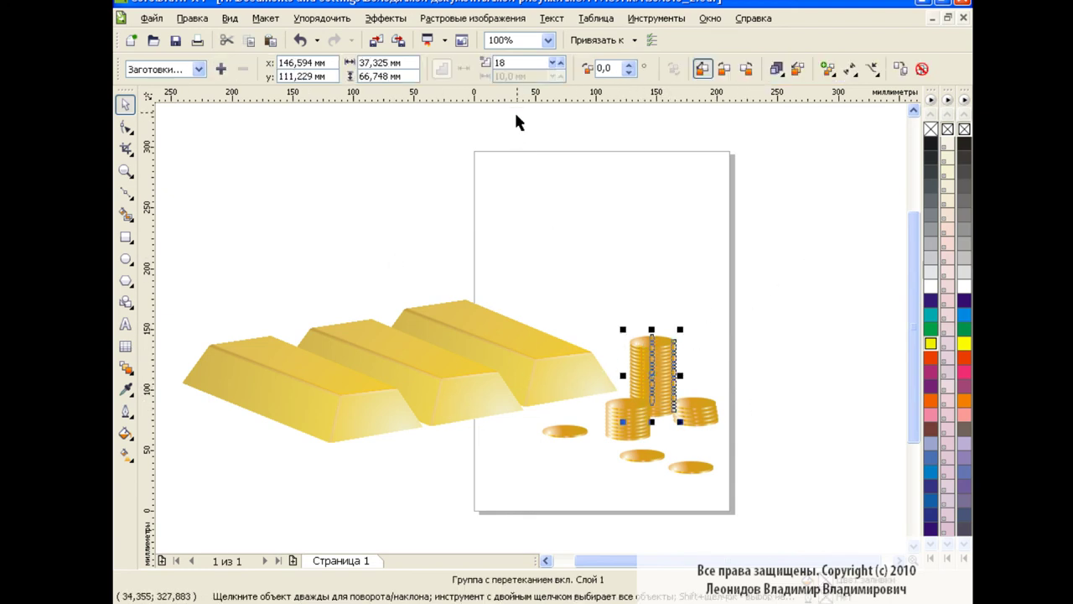
click(711, 250)
click(703, 407)
click(322, 17)
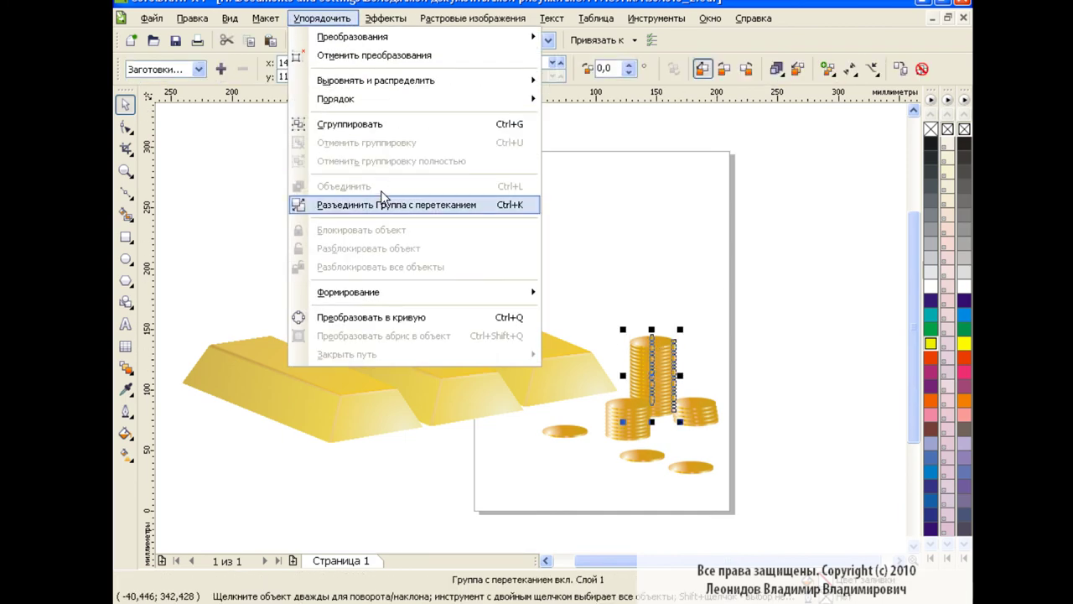
click(360, 206)
click(550, 68)
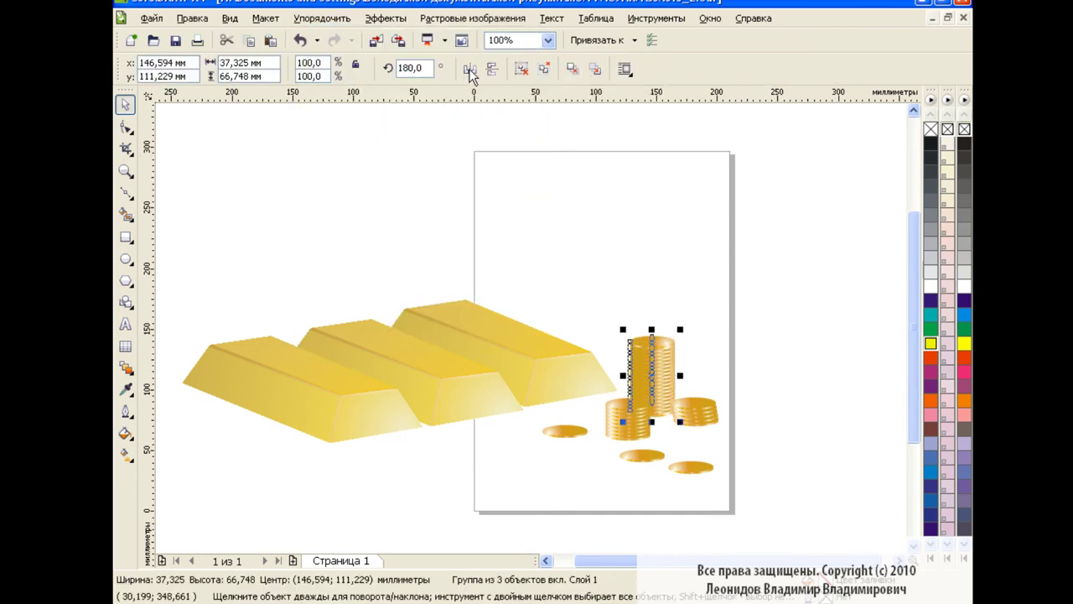
click(739, 345)
Break apart and regroup the blends of the two short coin stacks.
click(694, 411)
click(322, 18)
click(361, 204)
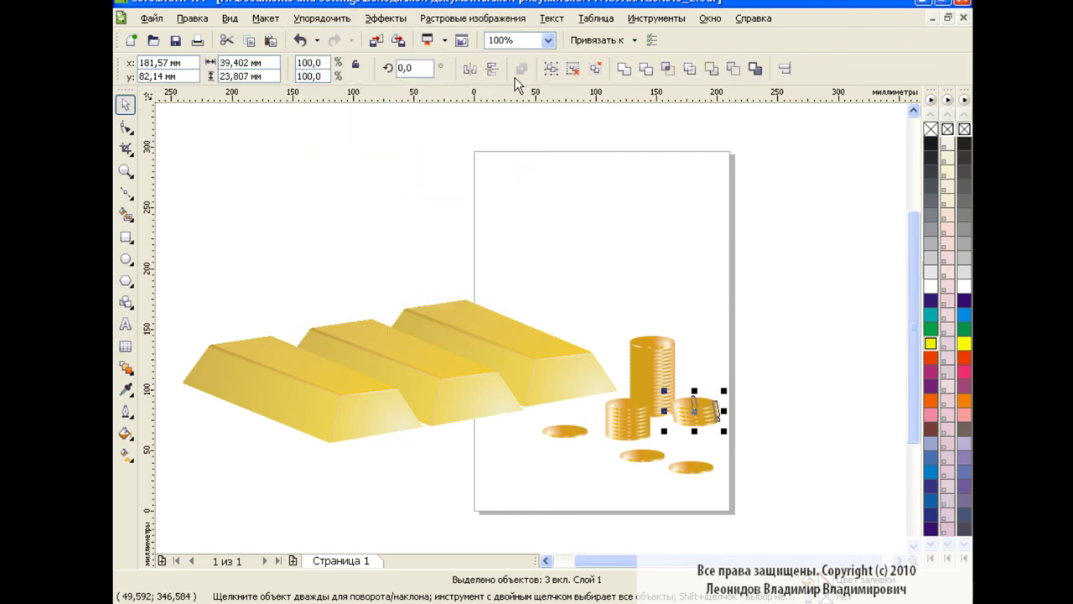
click(552, 70)
click(696, 477)
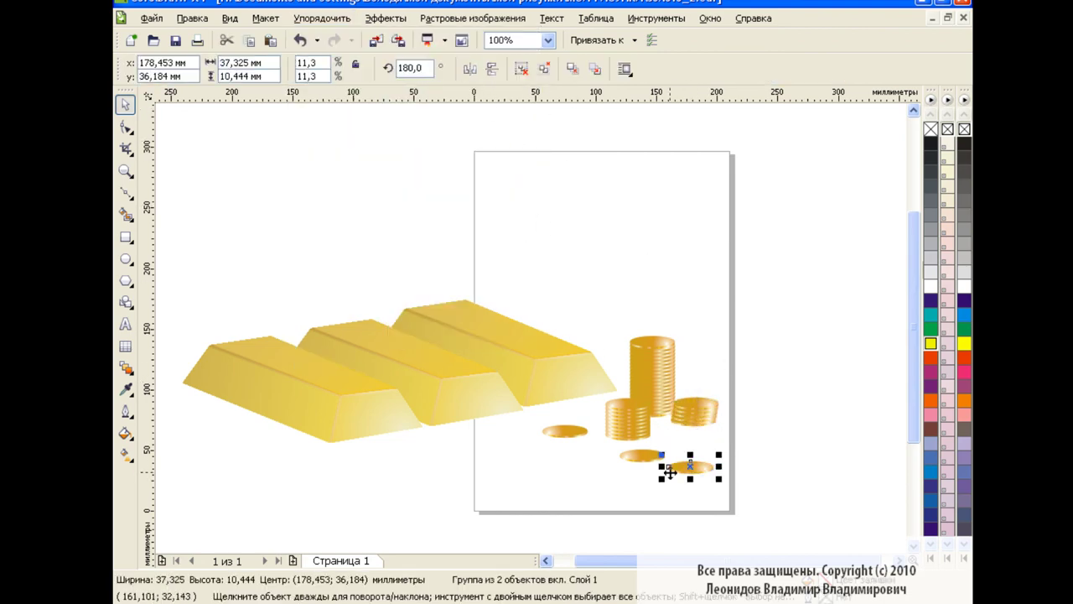
click(643, 455)
click(568, 432)
click(623, 419)
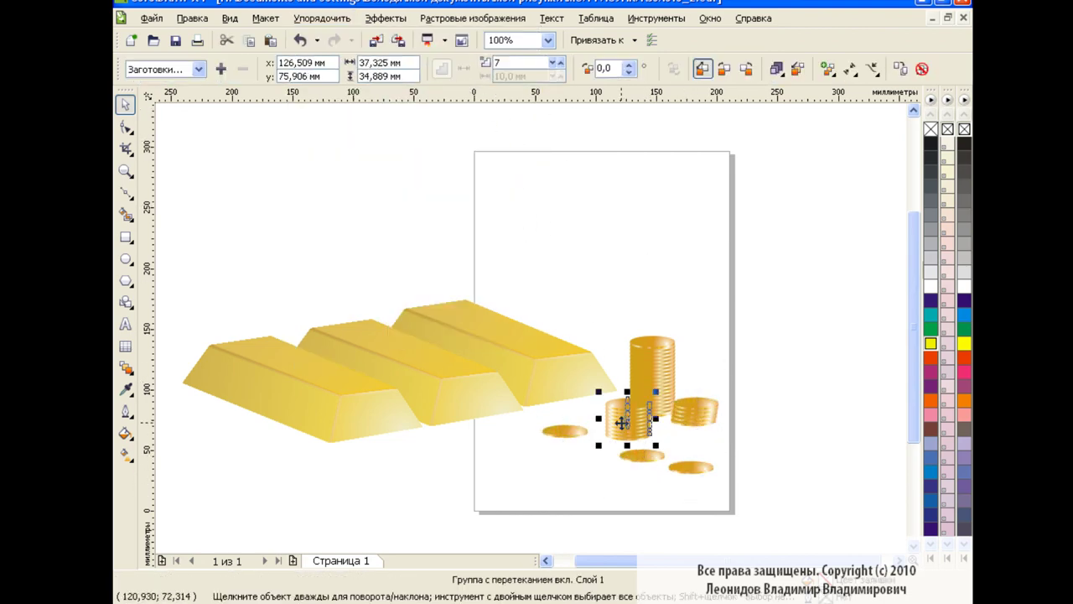
click(322, 18)
click(363, 126)
click(759, 320)
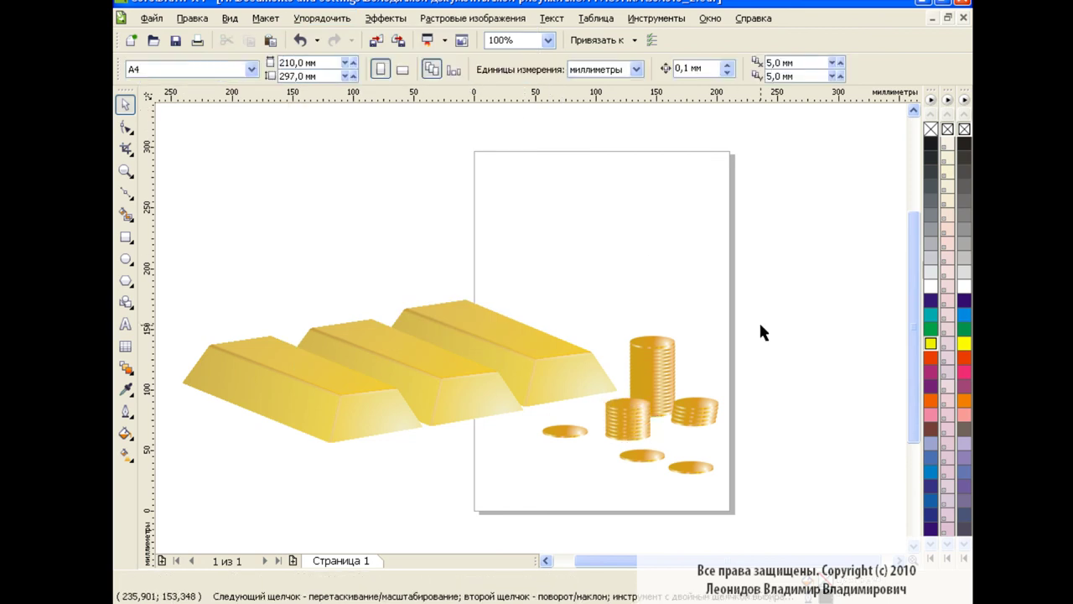